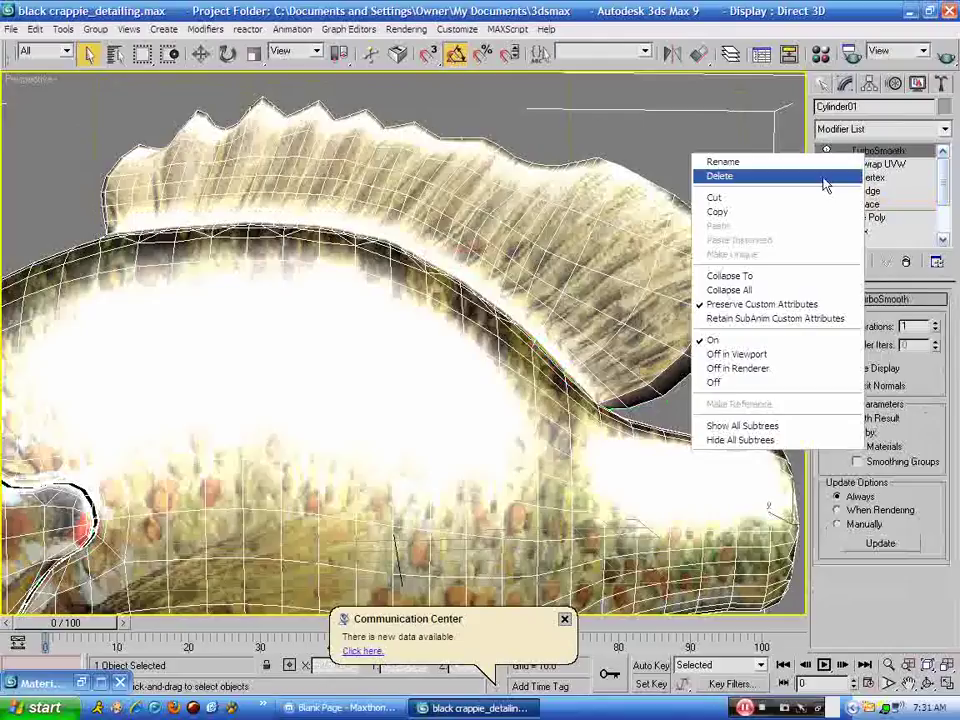
Delete the TurboSmooth modifier and select the near-side faces of the rear dorsal fin at Unwrap UVW's Face level
left_click(825, 185)
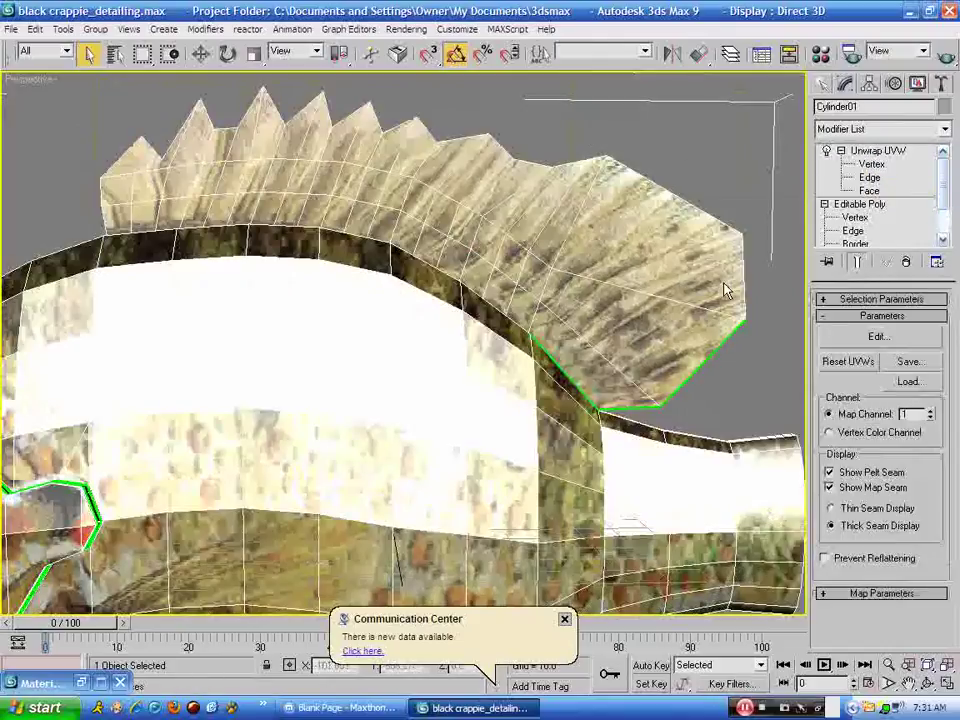
left_click(726, 290)
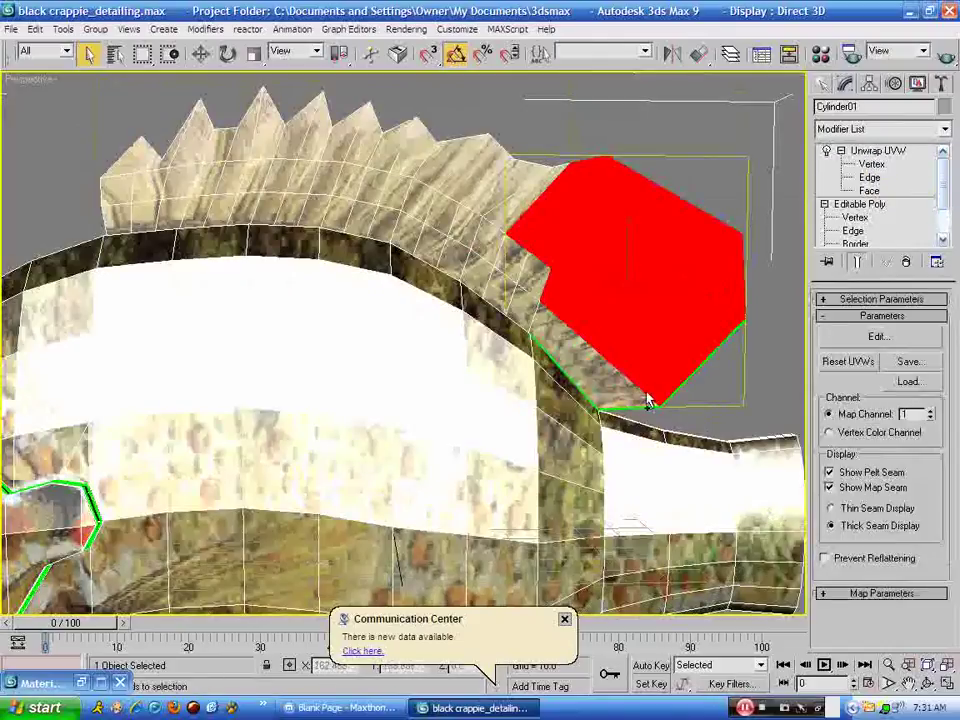
key("3")
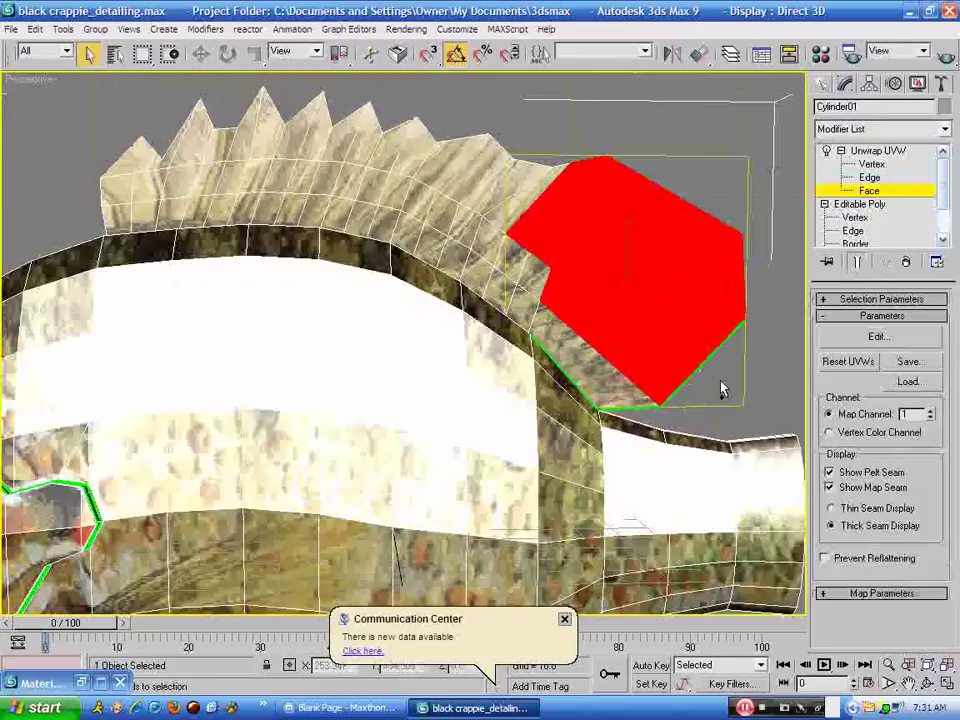
left_click_drag(720, 381, 623, 422)
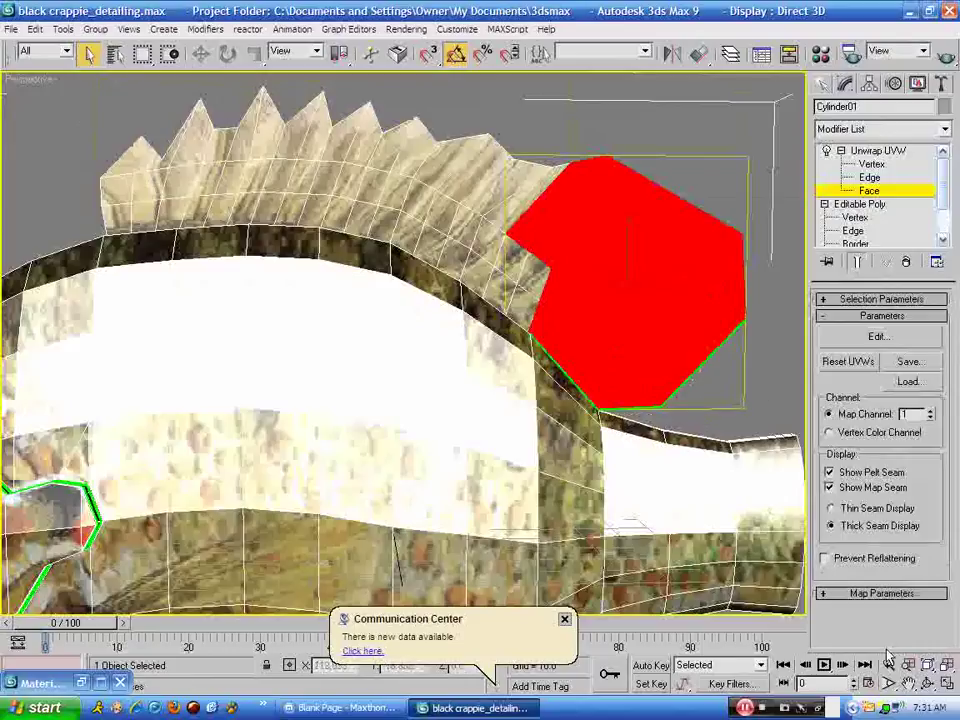
Switch to the four-viewport layout and make the Left view active
left_click(947, 683)
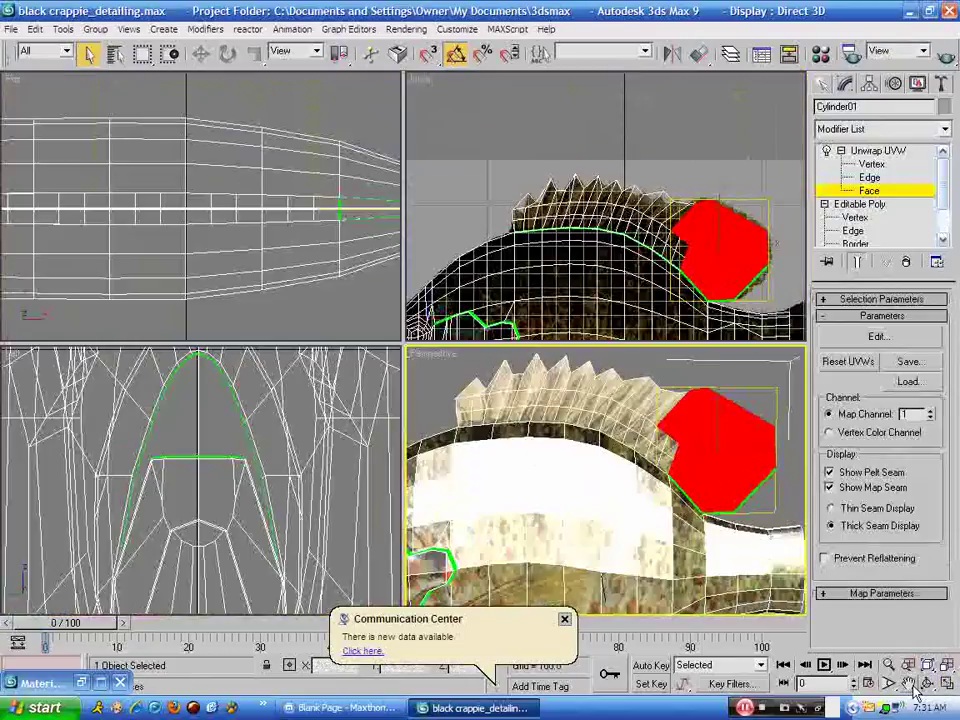
left_click(910, 685)
left_click(312, 412)
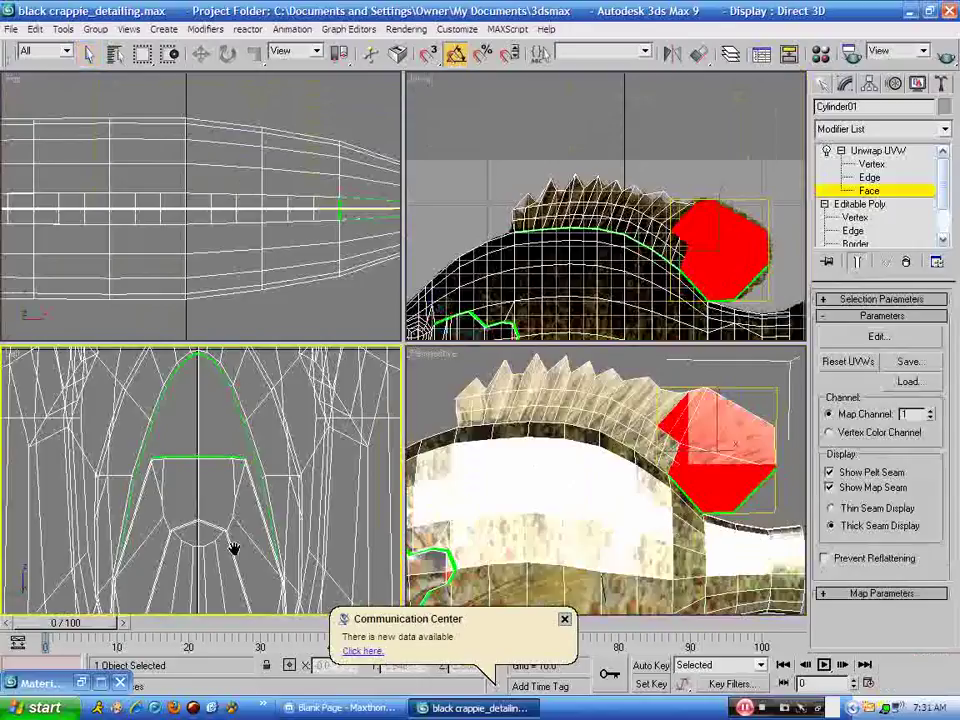
left_click(237, 446)
left_click(240, 435, "ctrl")
key("ctrl+z")
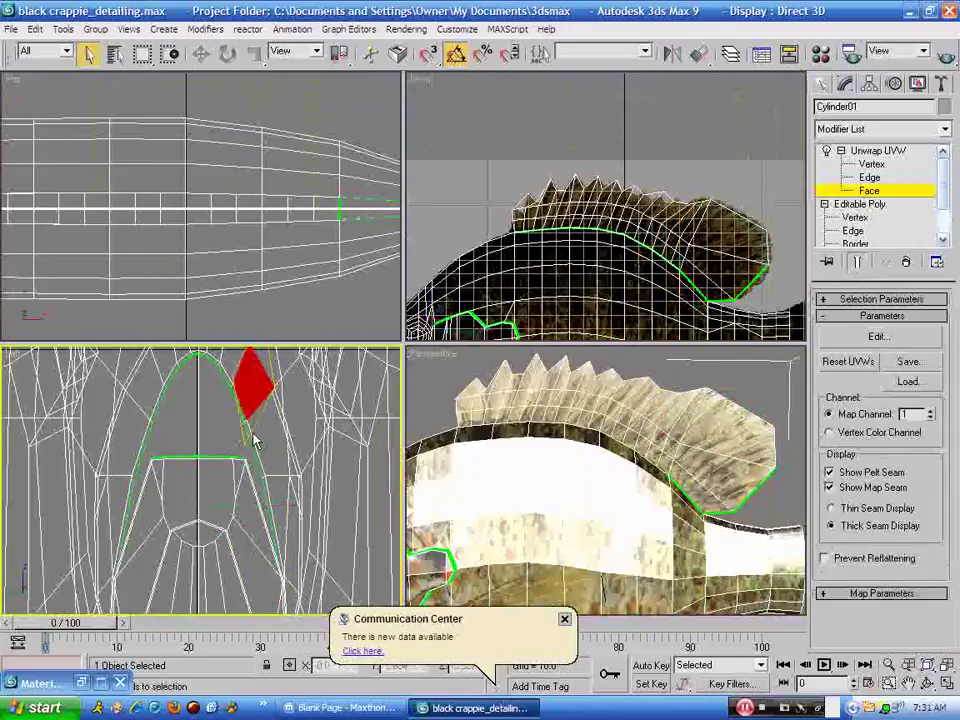
key("ctrl+z")
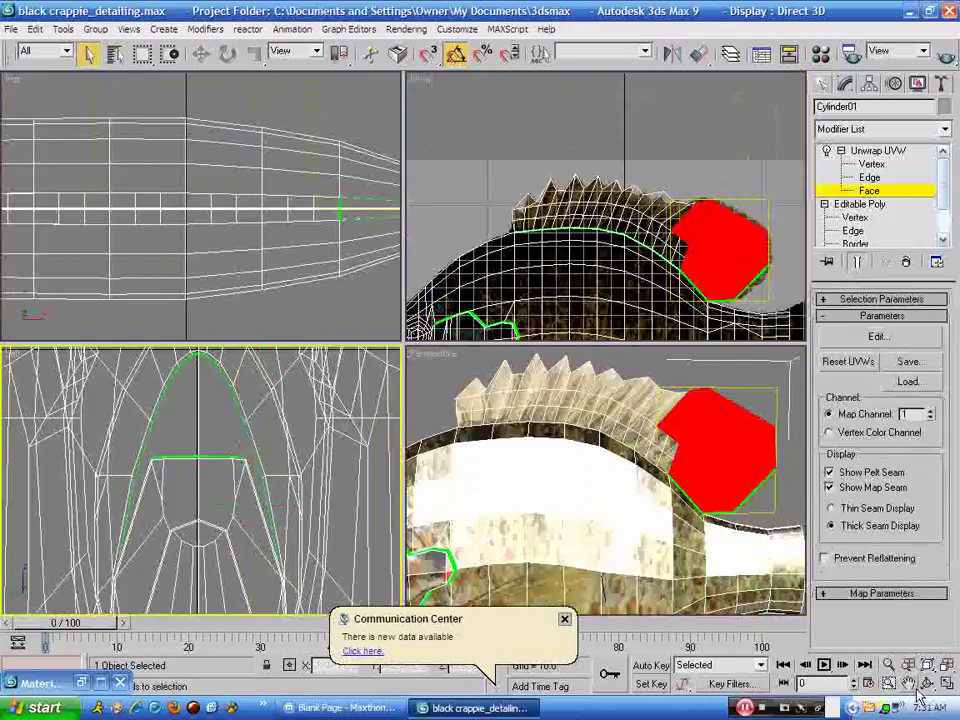
Frame the dorsal fin in the Left and Front views to examine its selected faces
left_click(908, 684)
left_click_drag(162, 380, 189, 460)
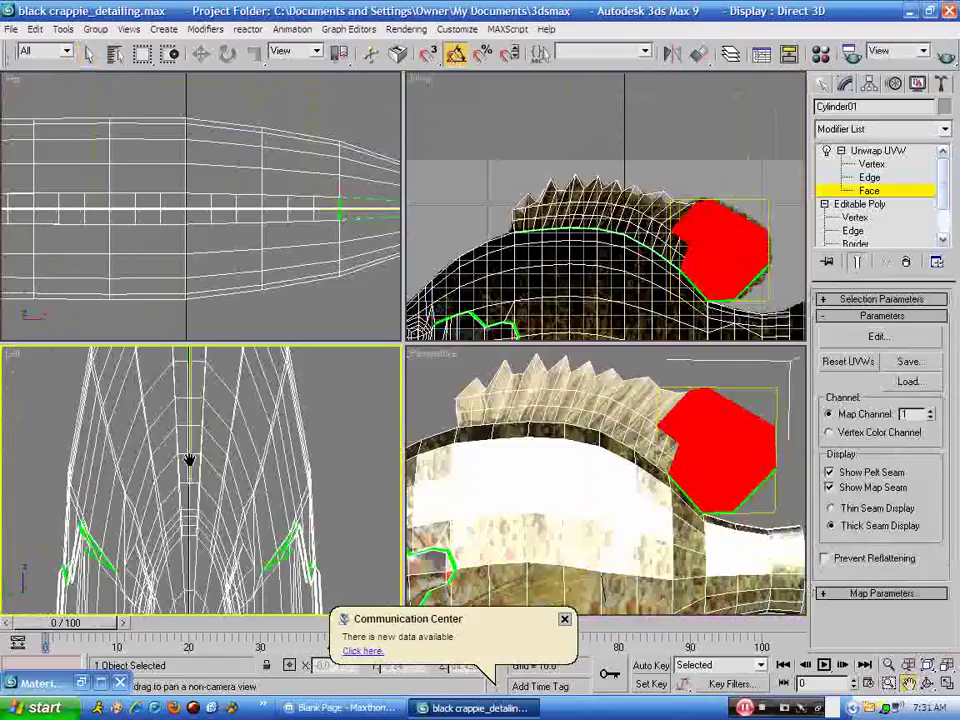
scroll(204, 435, "down", 3)
scroll(204, 568, "down", 3)
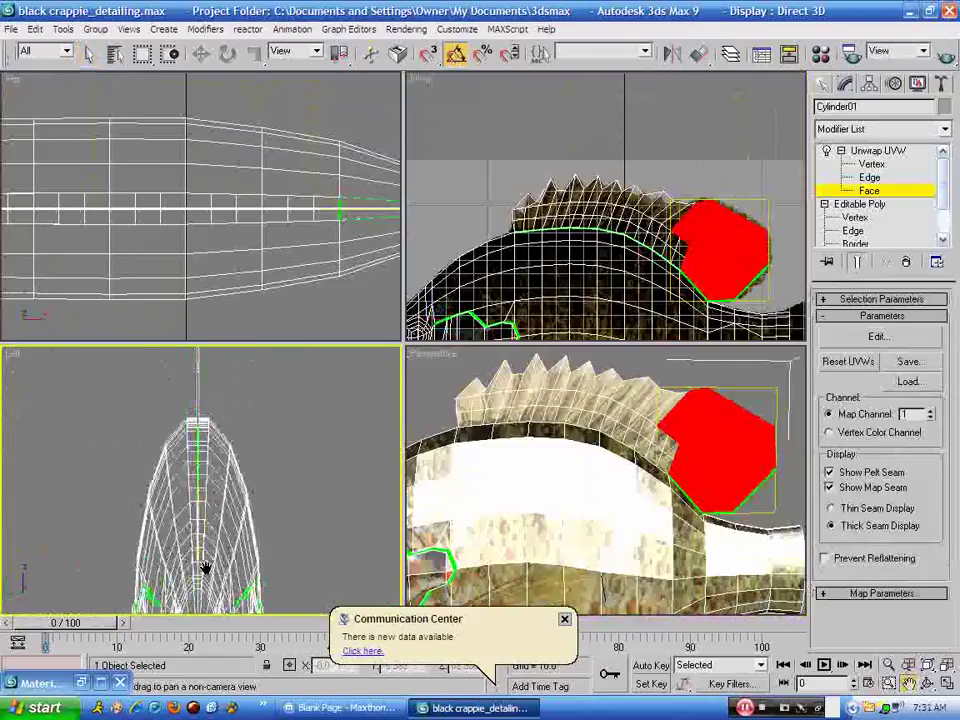
scroll(205, 563, "up", 3)
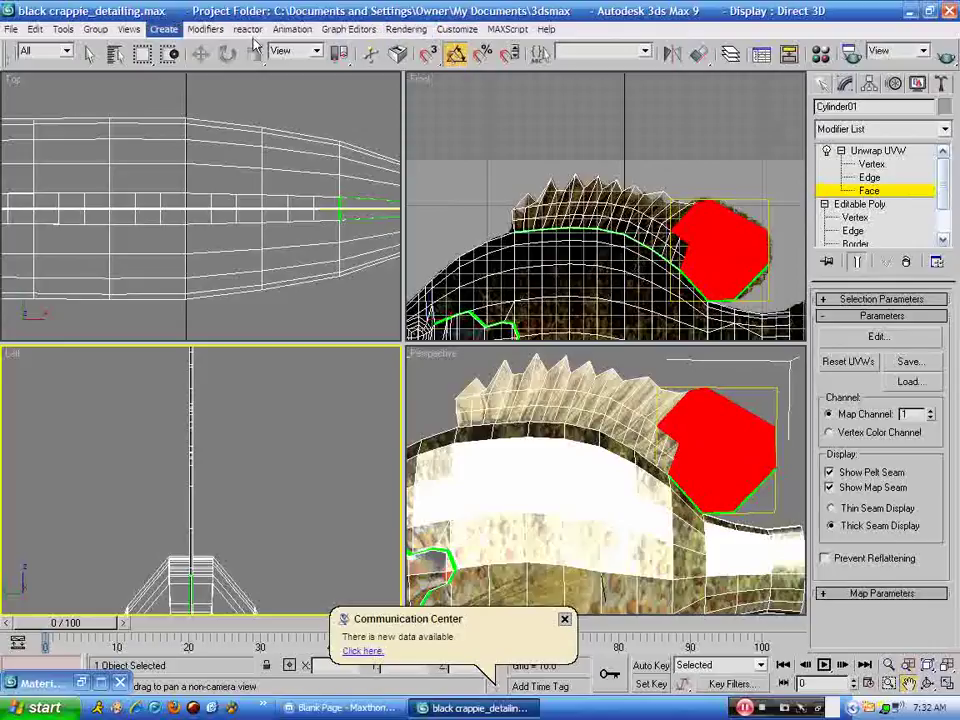
scroll(611, 170, "up", 2)
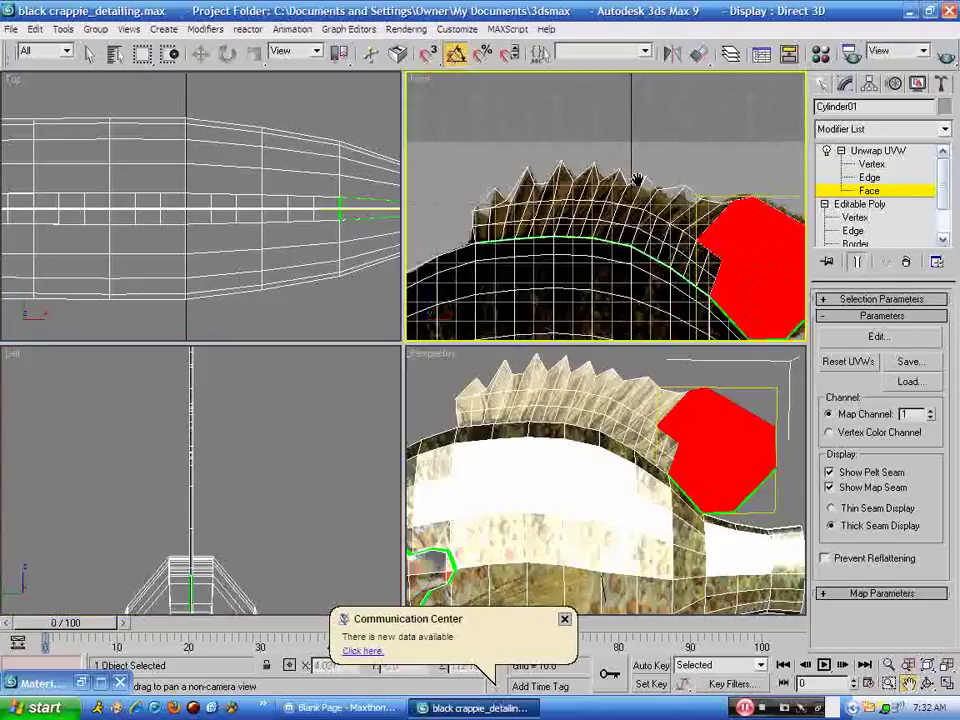
left_click_drag(641, 158, 599, 135)
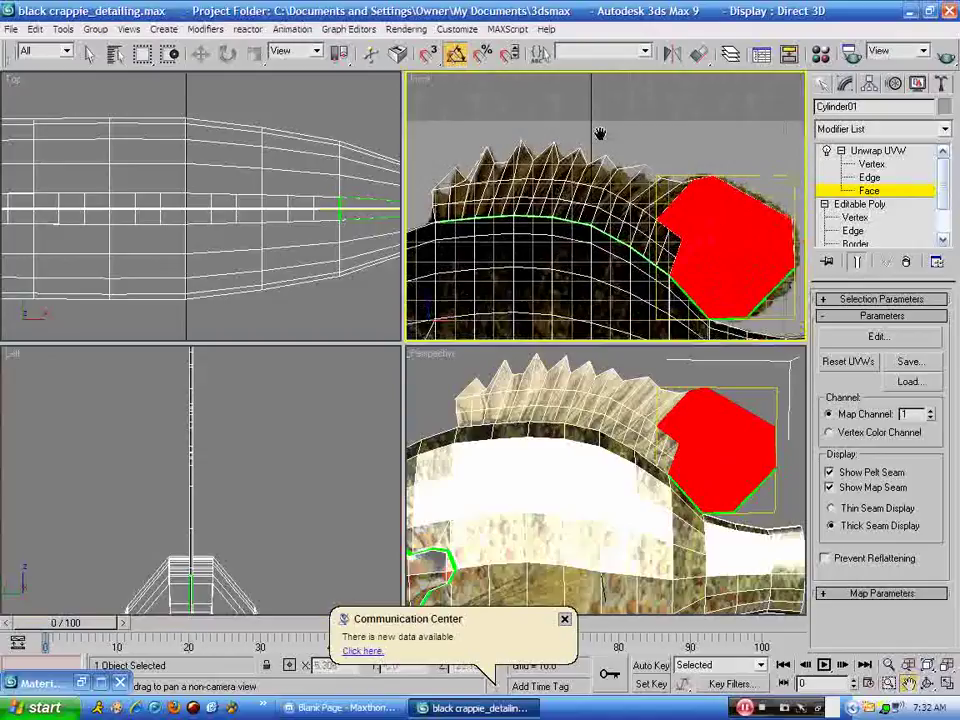
left_click_drag(252, 429, 248, 402)
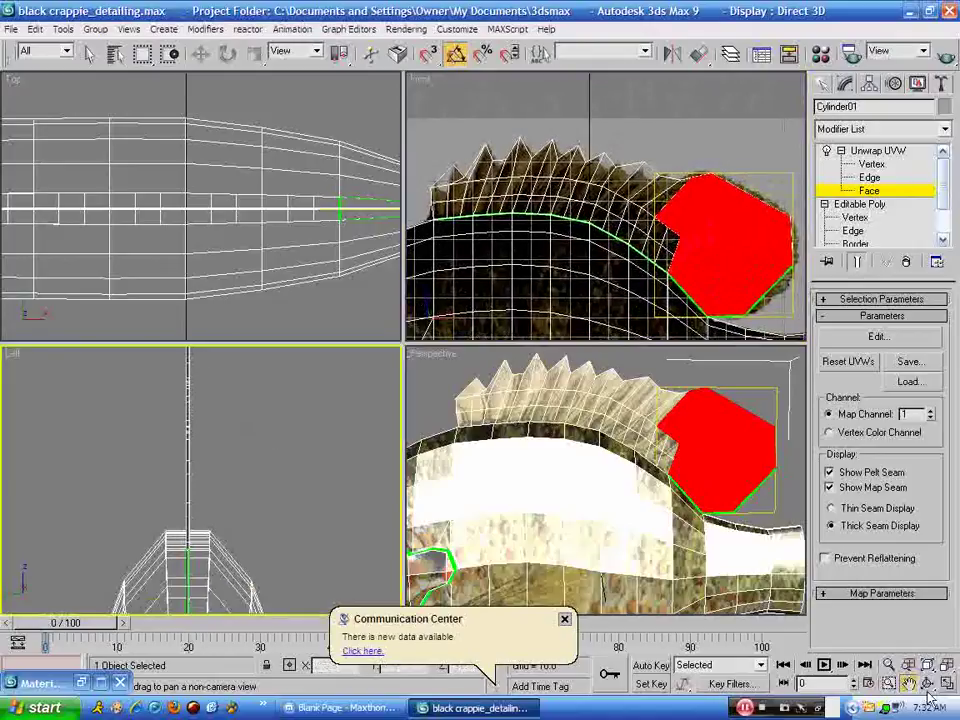
Add the rear dorsal fin's faces on the fish's far side to the selection in the Perspective view
left_click(930, 683)
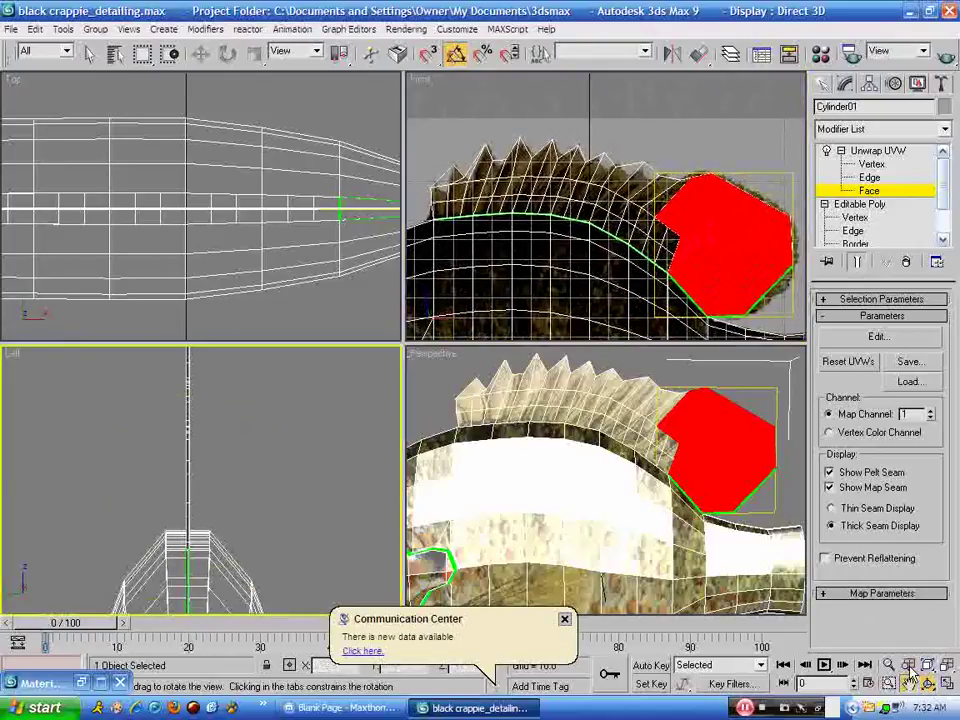
left_click_drag(615, 545, 415, 550)
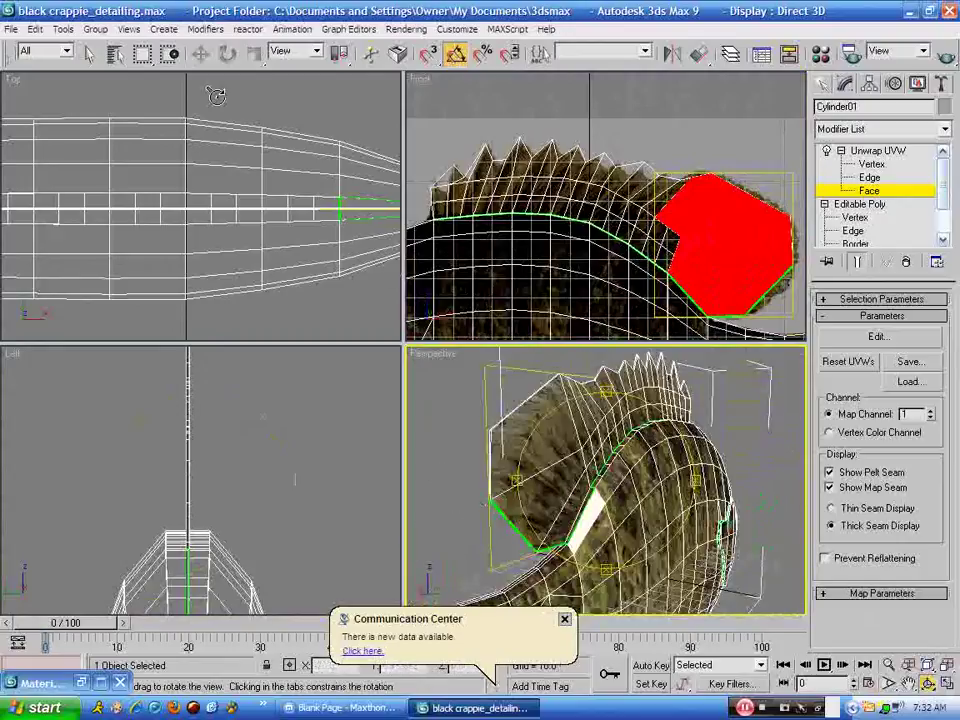
left_click(88, 54)
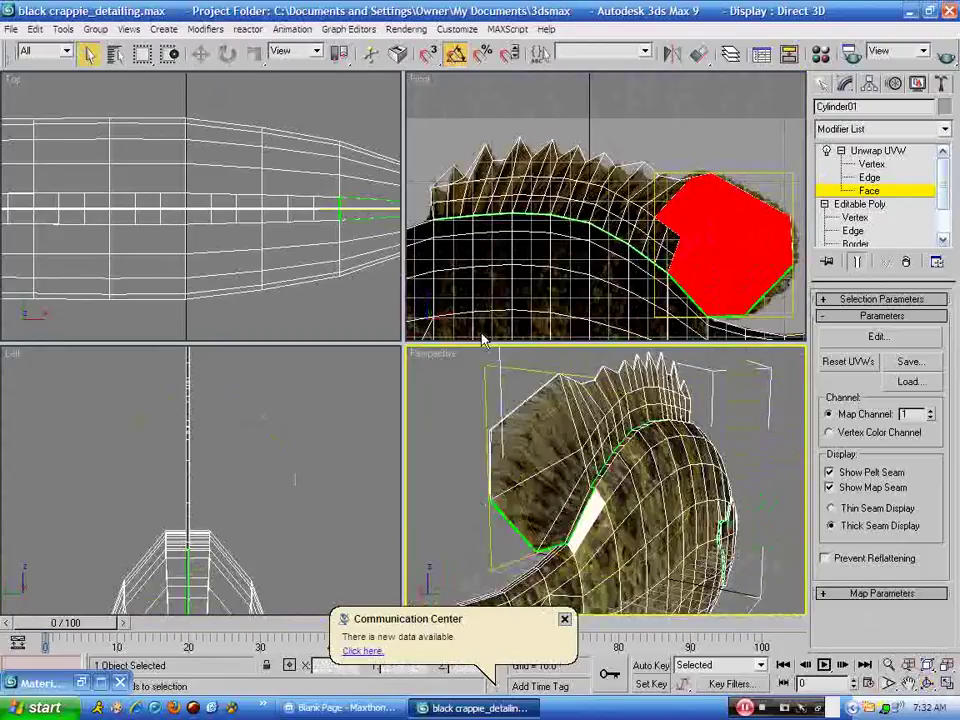
left_click_drag(462, 379, 493, 530)
left_click_drag(463, 486, 567, 518)
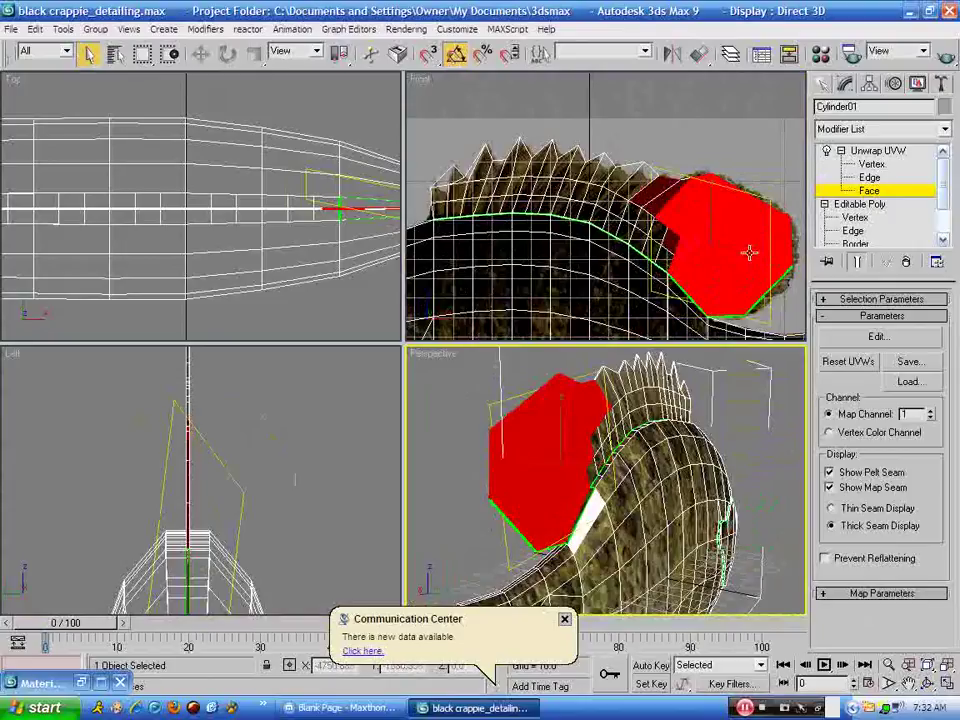
Add the remaining near-side dorsal fin faces, including the spiny front section and base row, in the Front view
left_click_drag(721, 139, 666, 267)
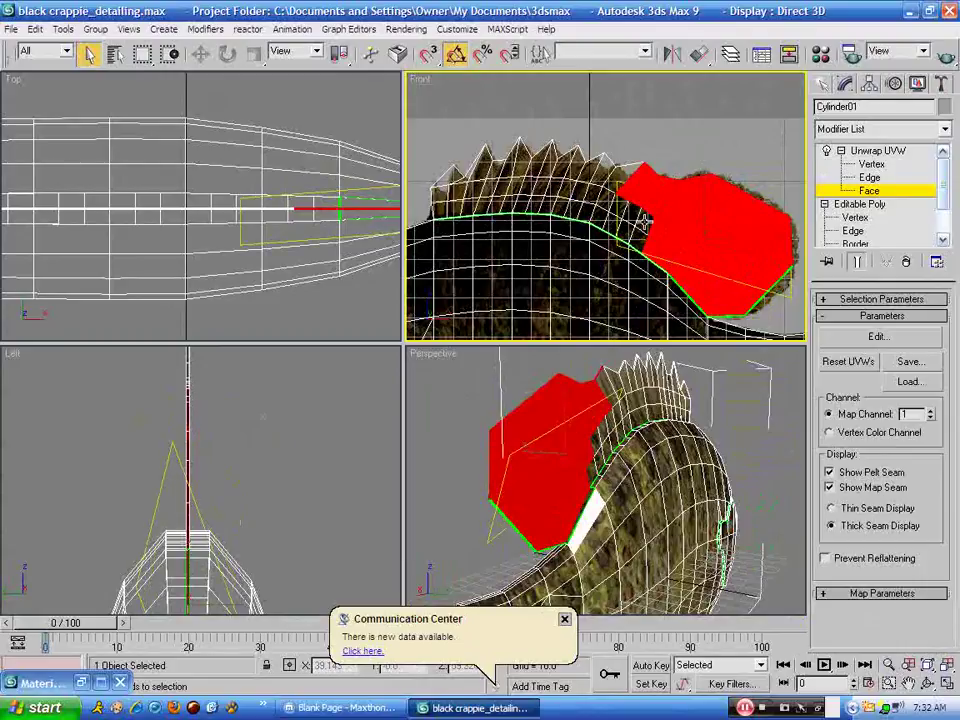
left_click_drag(431, 128, 548, 197)
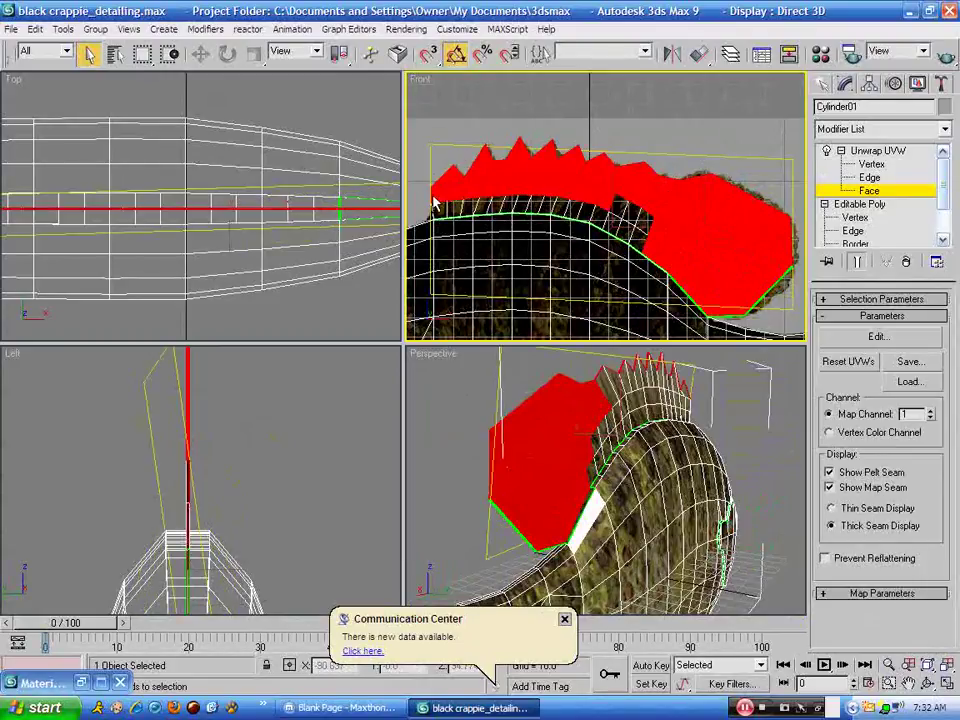
left_click_drag(420, 198, 658, 212, "ctrl")
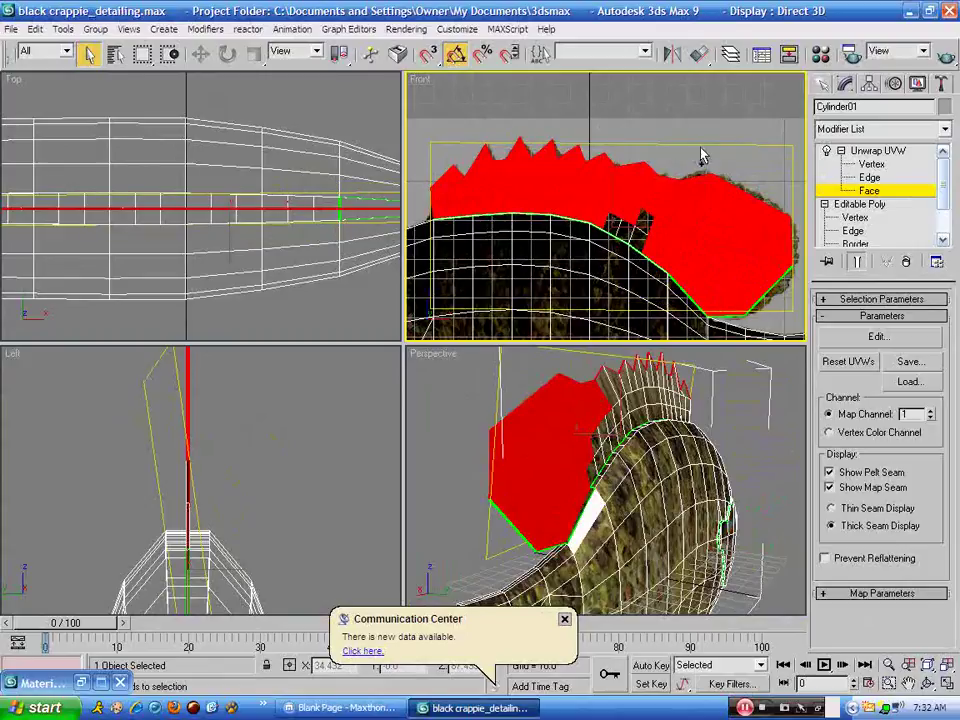
left_click_drag(715, 130, 606, 229)
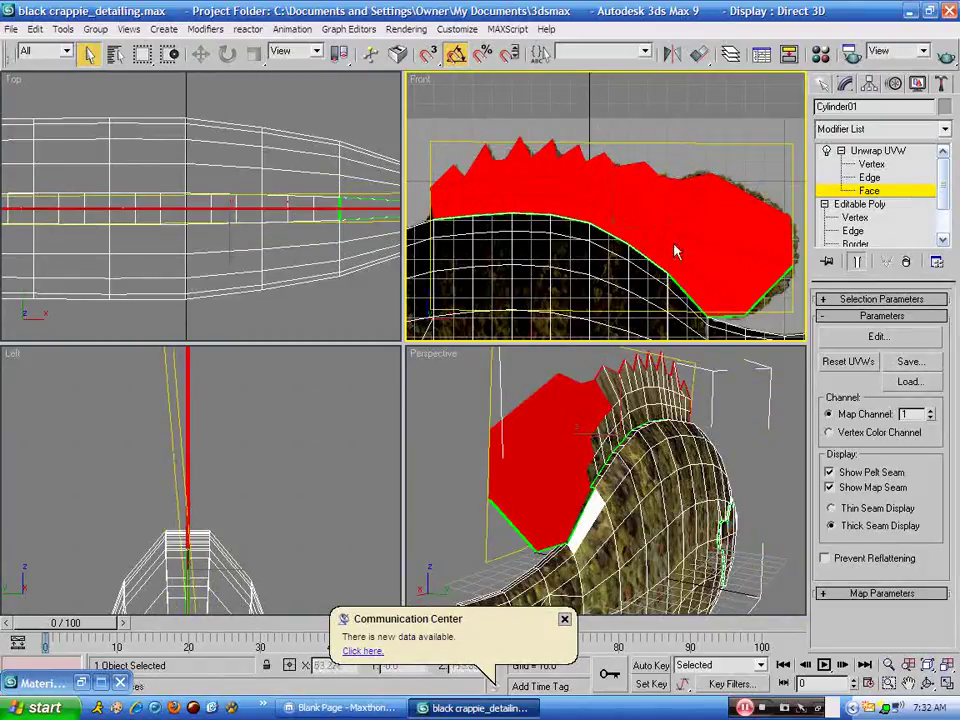
Add the remaining far-side dorsal fin faces, down to the row along the back, in the Perspective view
right_click(767, 436)
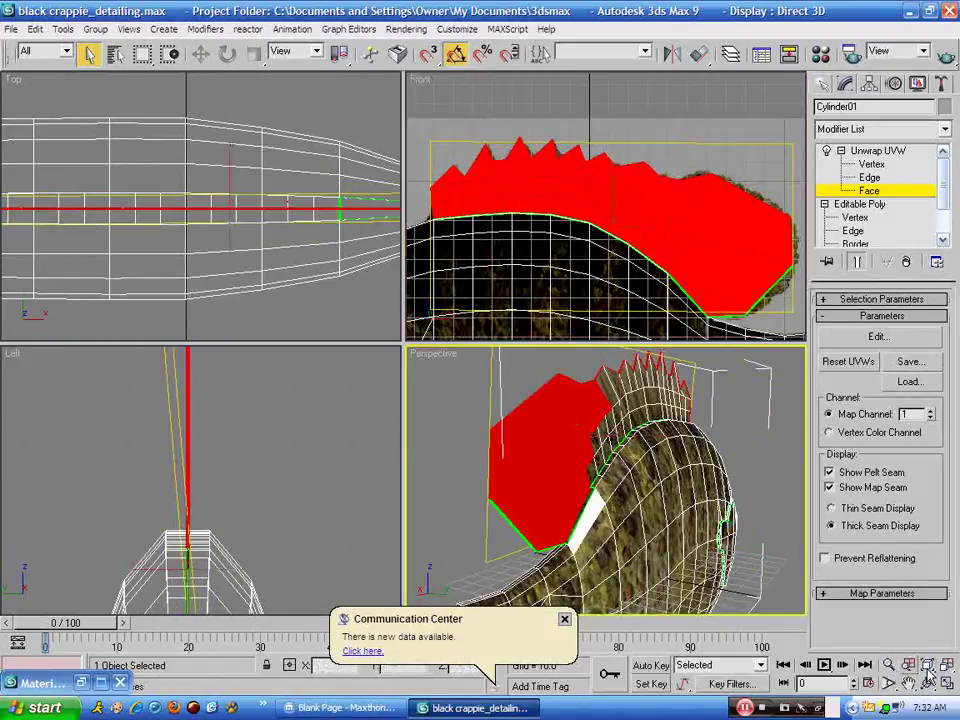
left_click(929, 684)
left_click_drag(592, 481, 410, 375)
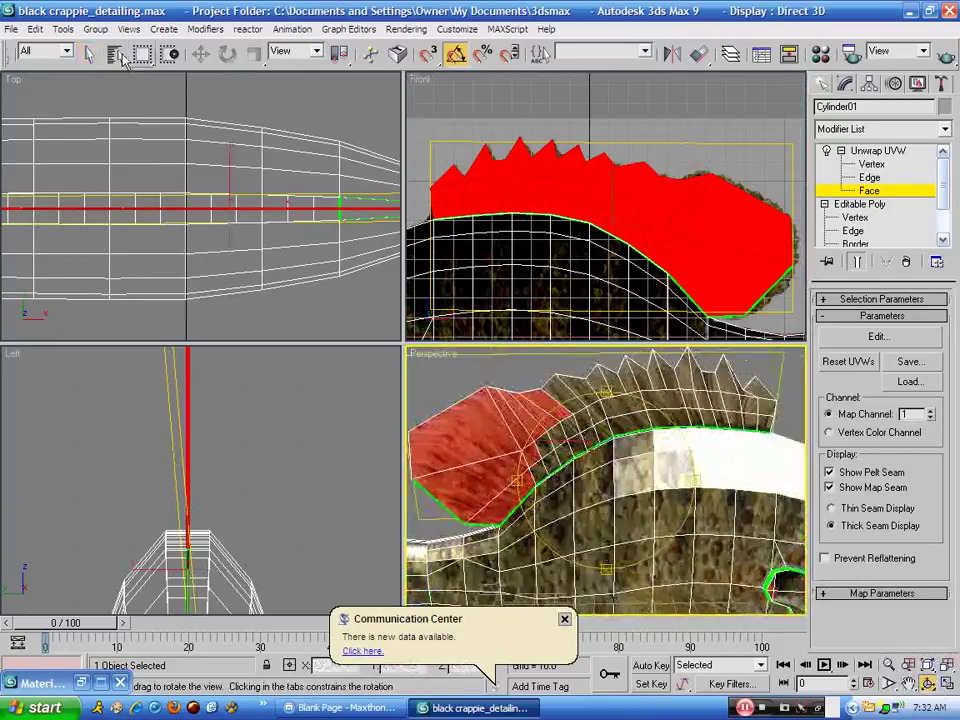
left_click(89, 53)
left_click_drag(472, 365, 793, 416)
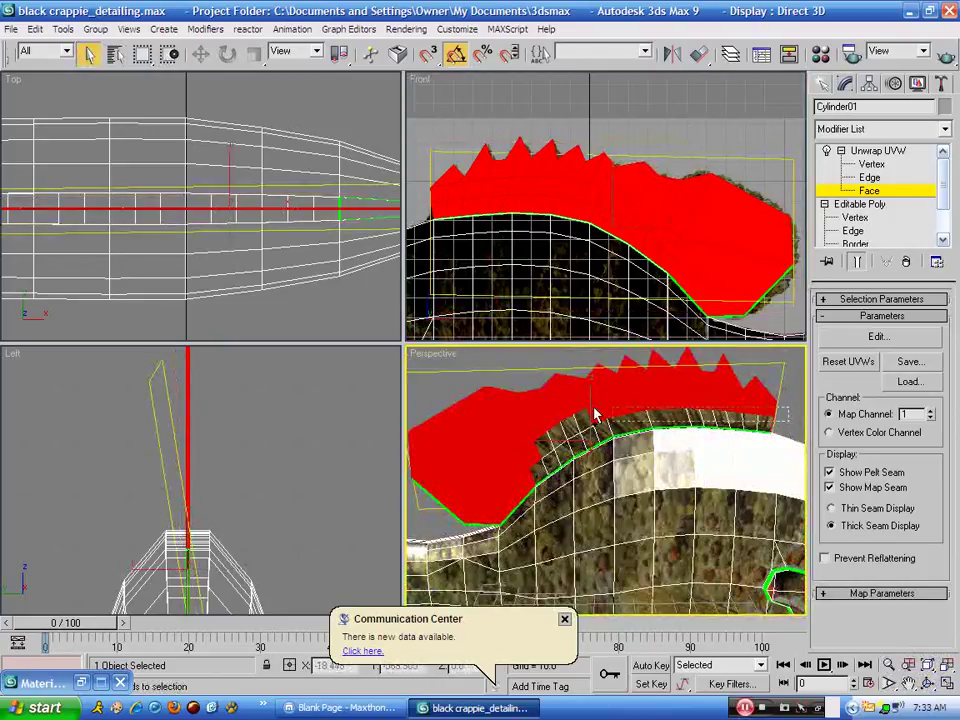
left_click_drag(594, 408, 561, 412, "ctrl")
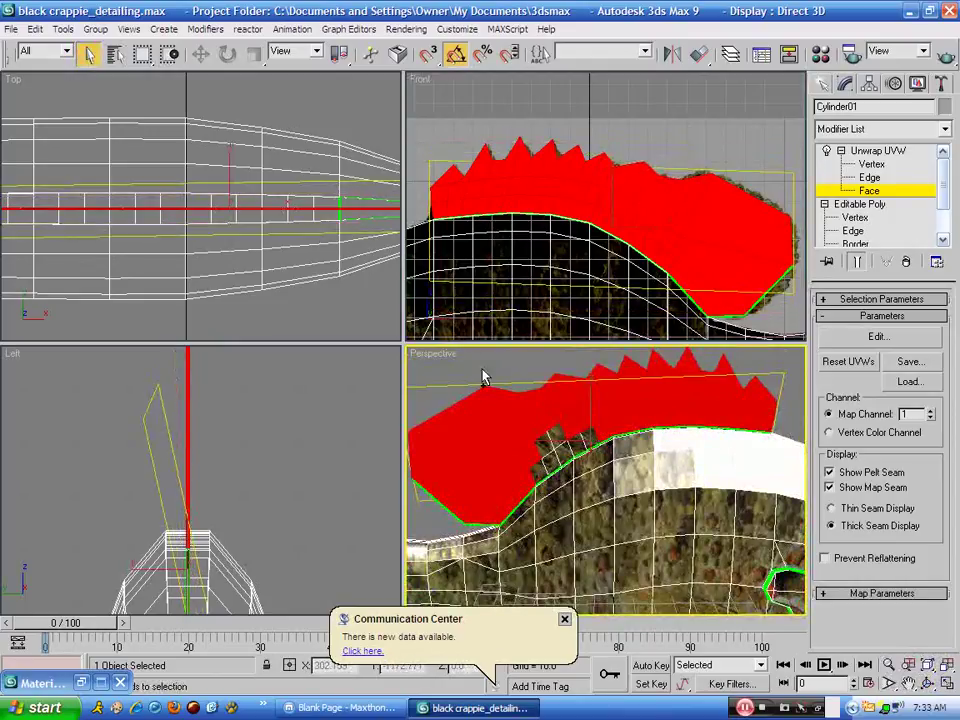
left_click_drag(482, 370, 597, 436, "ctrl")
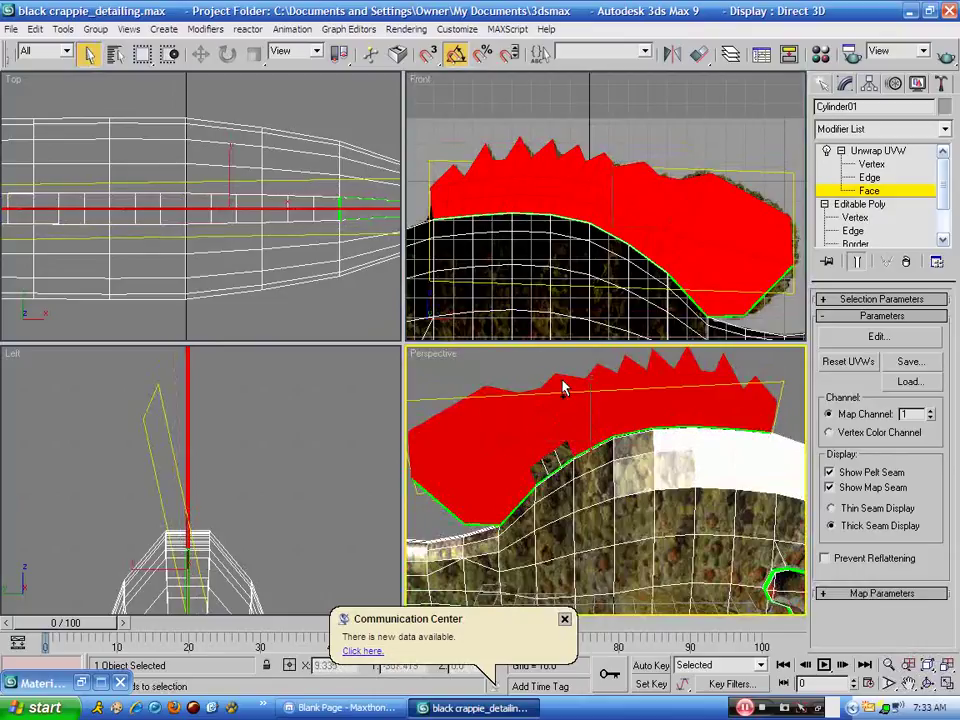
left_click(560, 460, "ctrl")
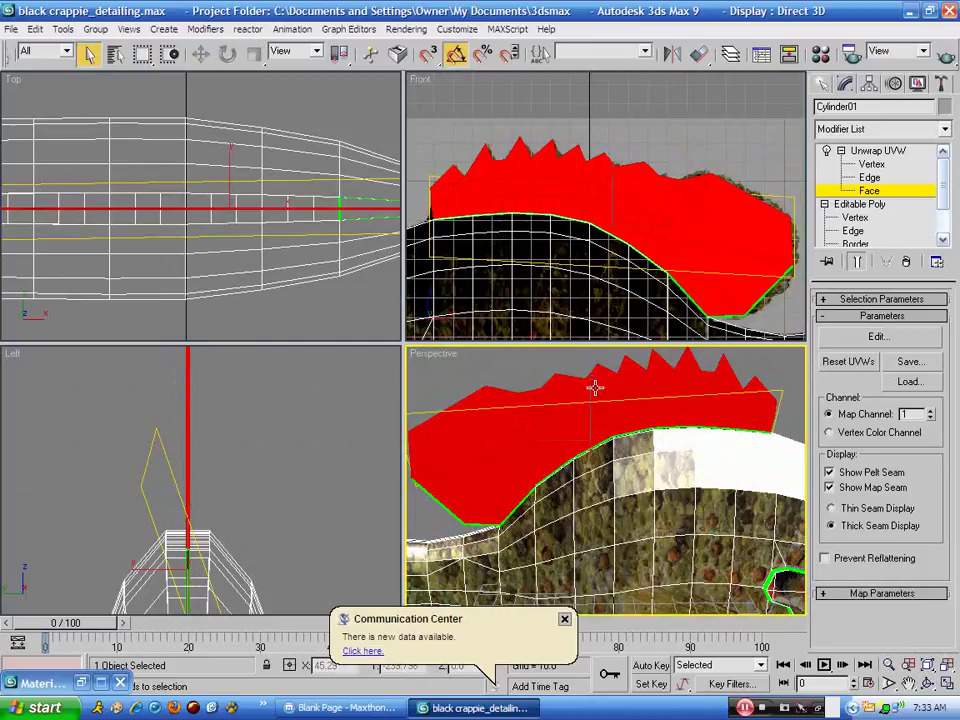
Add any missed dorsal fin faces to the selection with region selections over the fin in the Front and Left views
left_click_drag(680, 135, 790, 293)
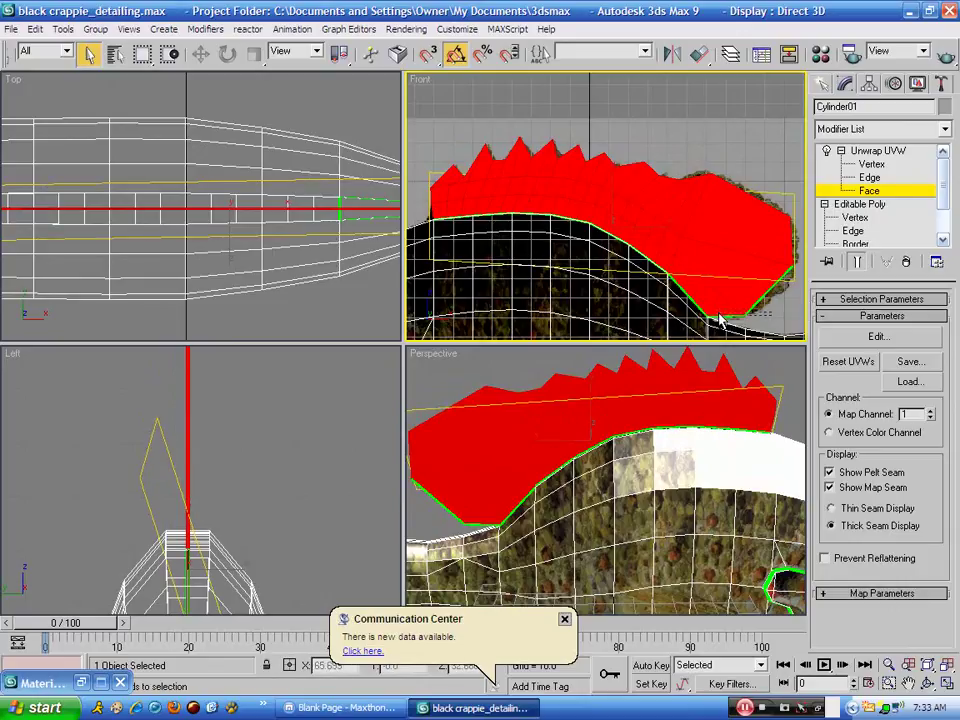
left_click_drag(718, 320, 713, 165)
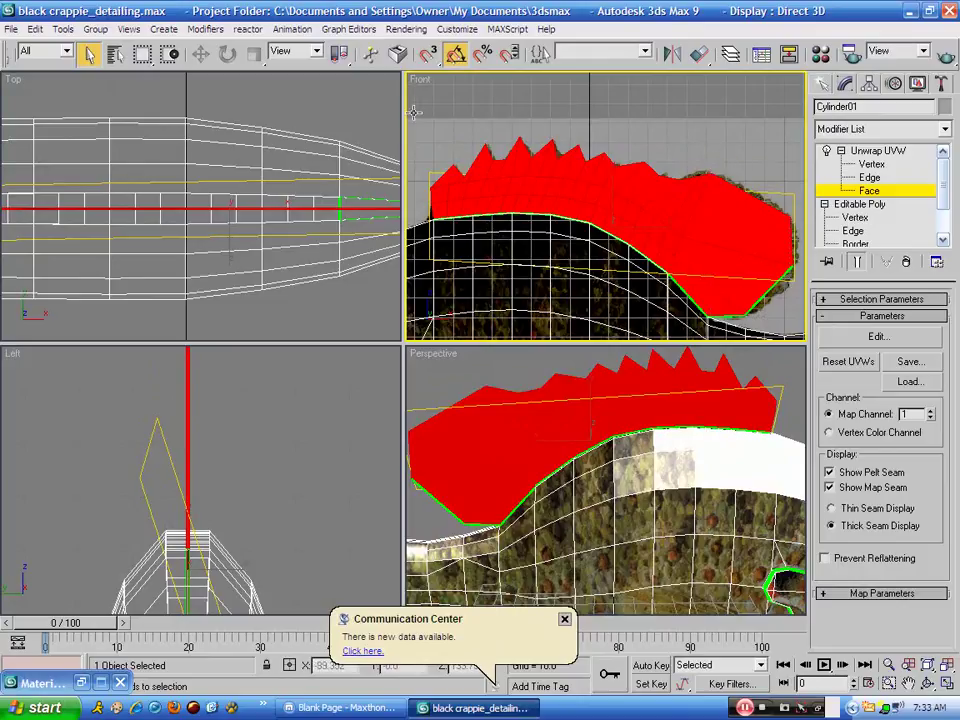
left_click_drag(415, 114, 698, 205)
right_click(277, 442)
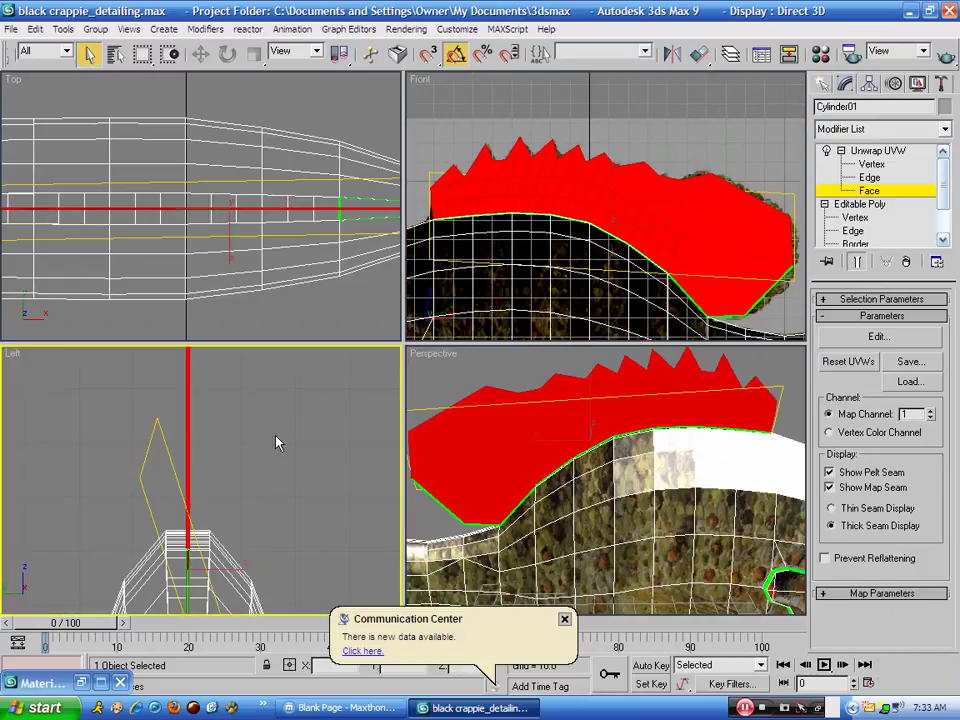
scroll(274, 441, "down", 2)
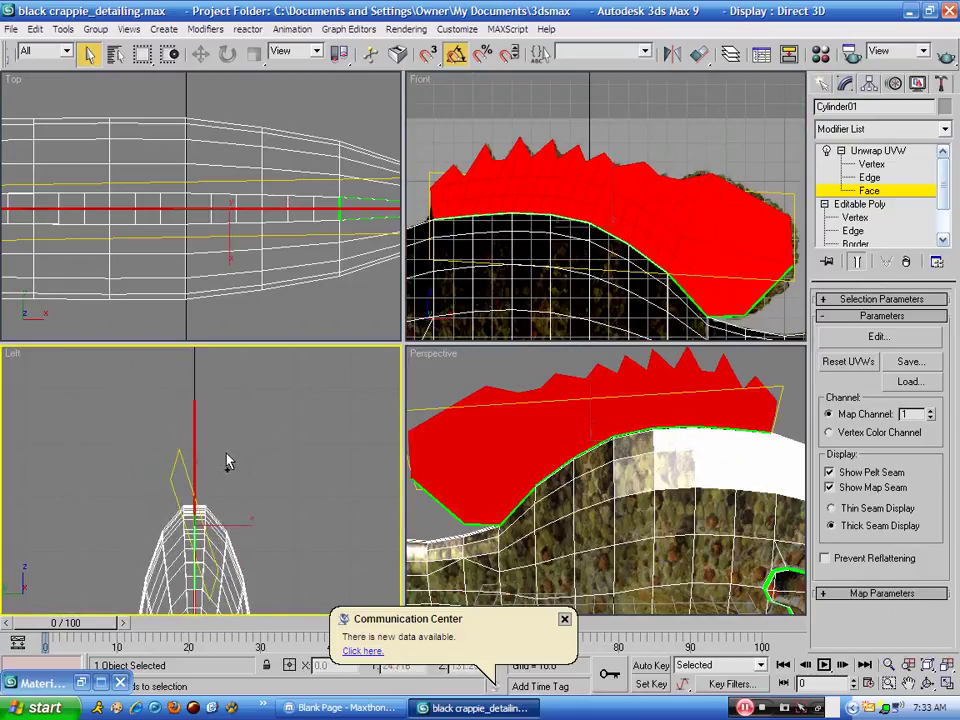
left_click_drag(126, 376, 258, 501)
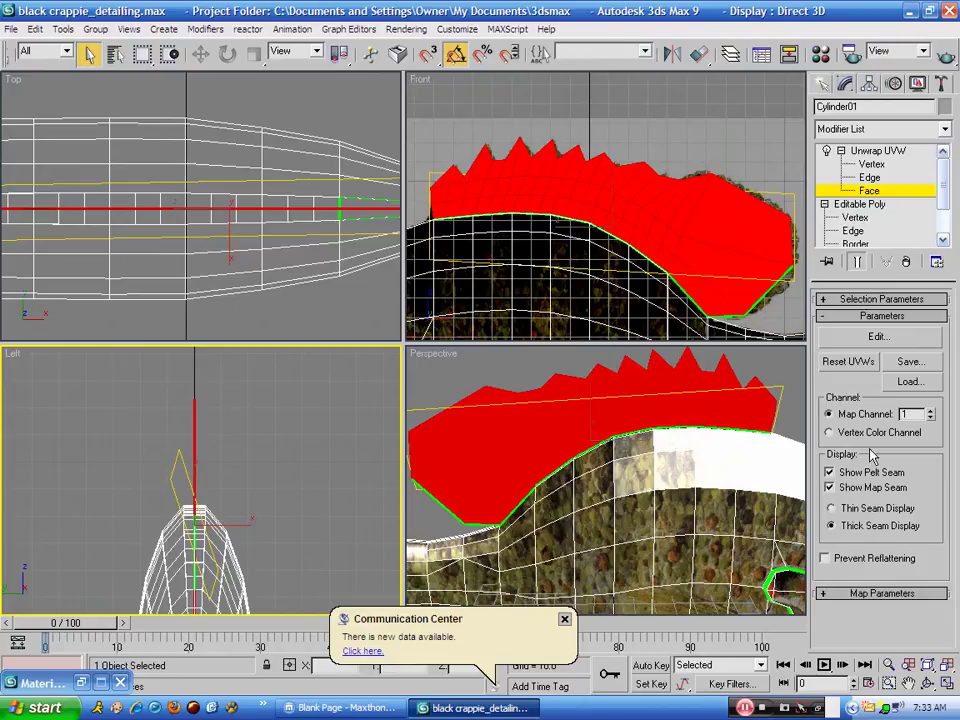
Apply a planar map to the selected dorsal fin faces and align it to the Front view
right_click(685, 253)
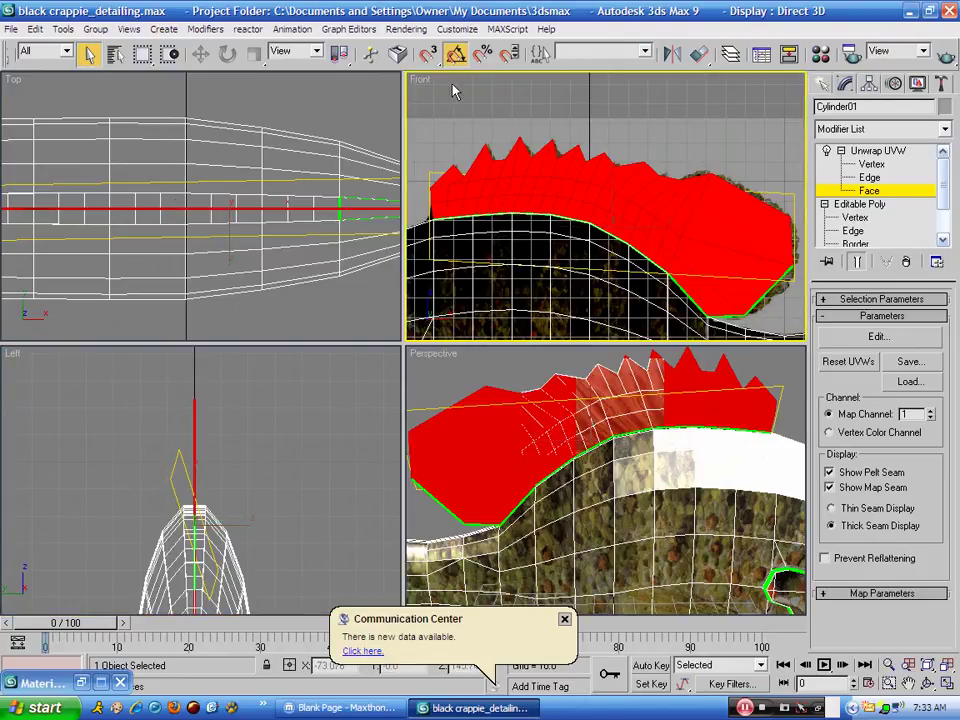
left_click(843, 317)
left_click(843, 332)
left_click(850, 418)
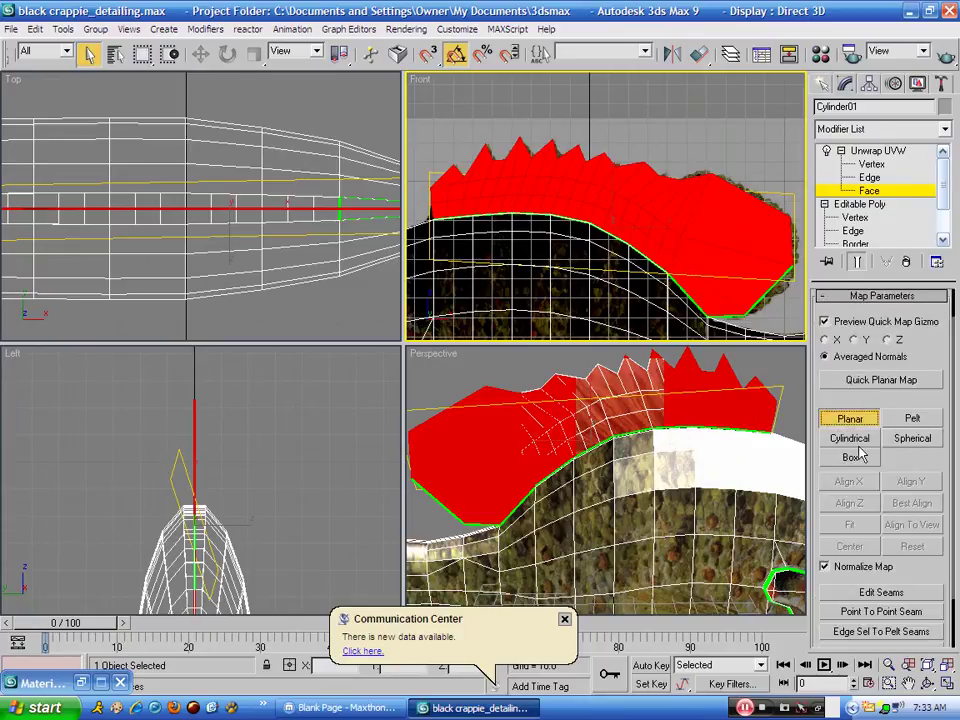
left_click(905, 524)
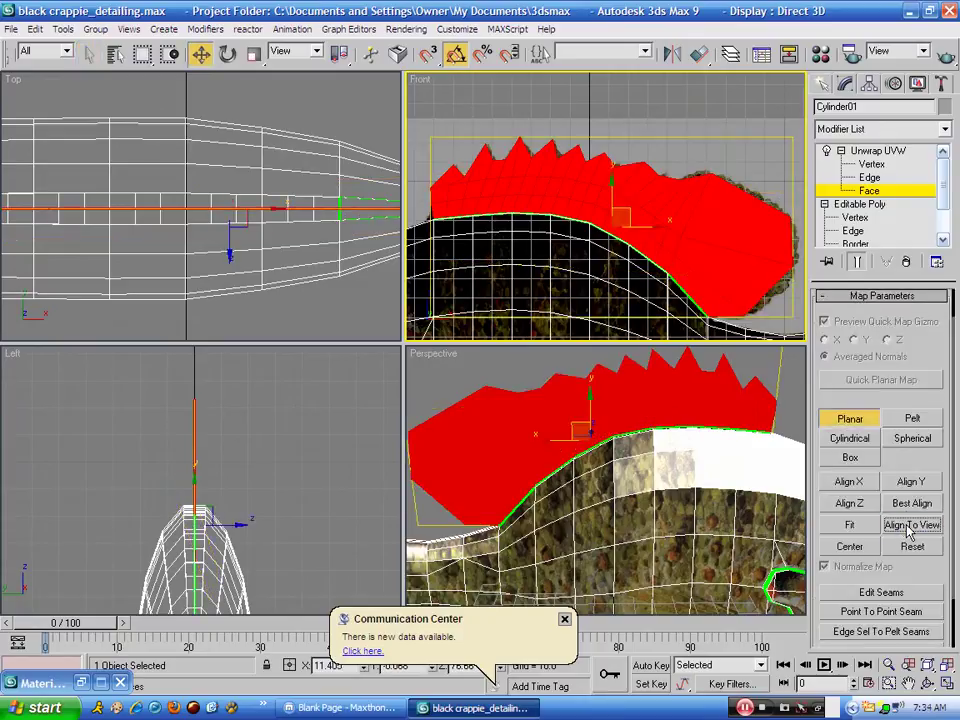
Open the Edit UVWs window to show the dorsal fin's planar-mapped faces over the pumpkinseed.jpg texture
left_click(882, 298)
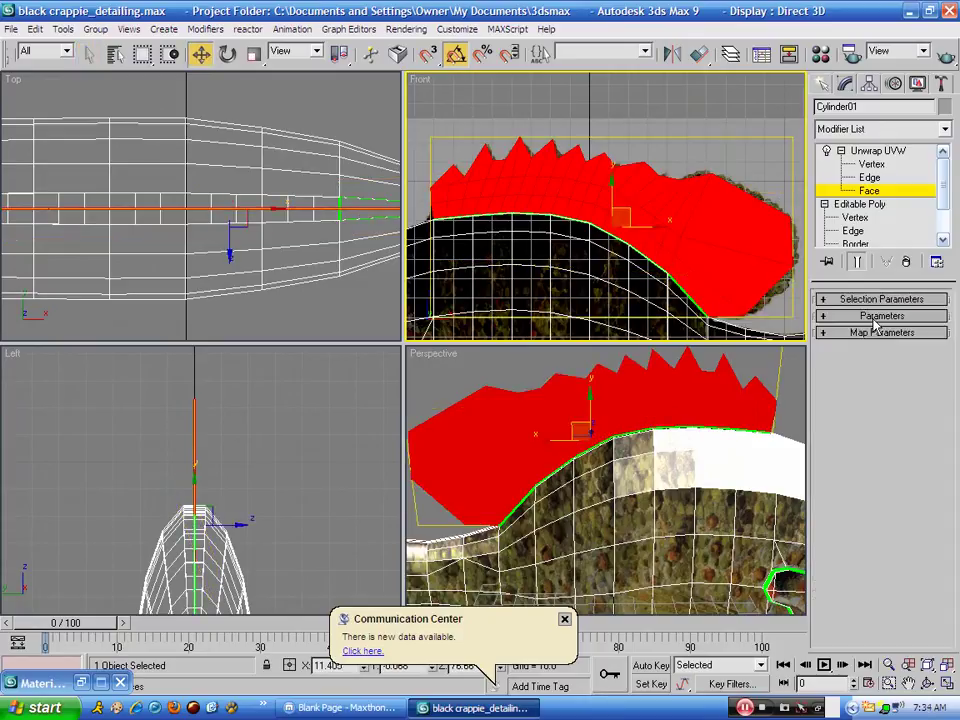
left_click(876, 316)
left_click(875, 337)
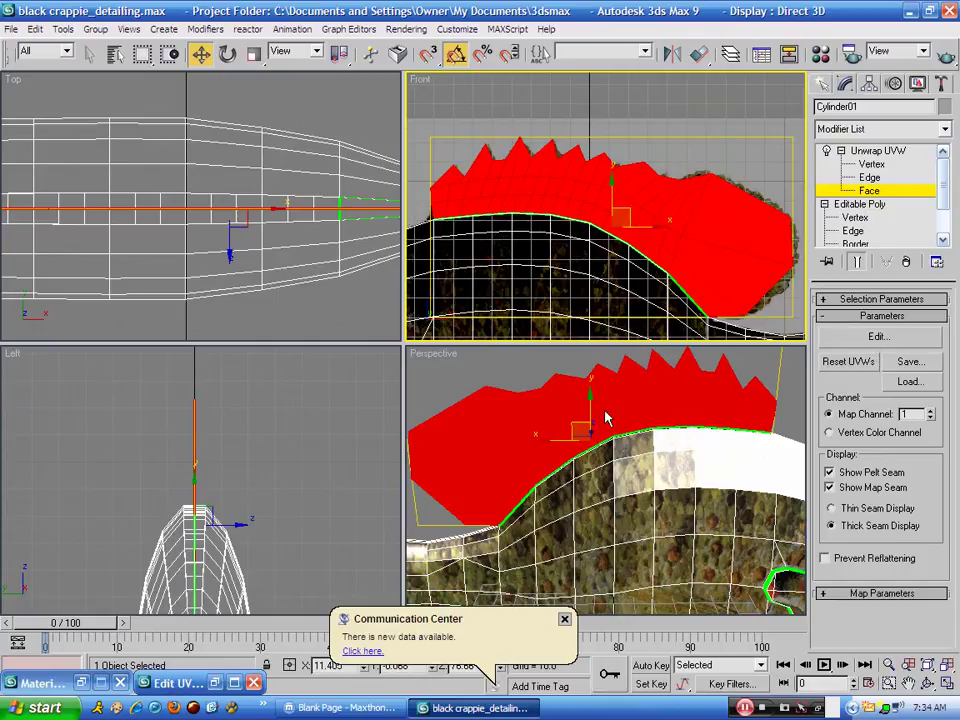
left_click(175, 684)
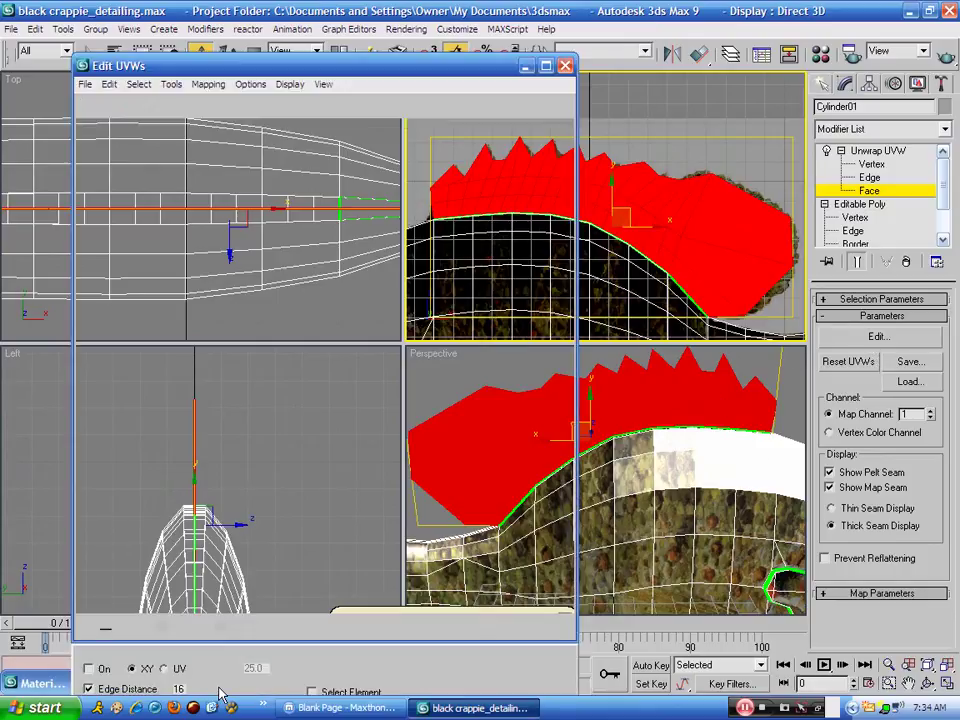
right_click(449, 311)
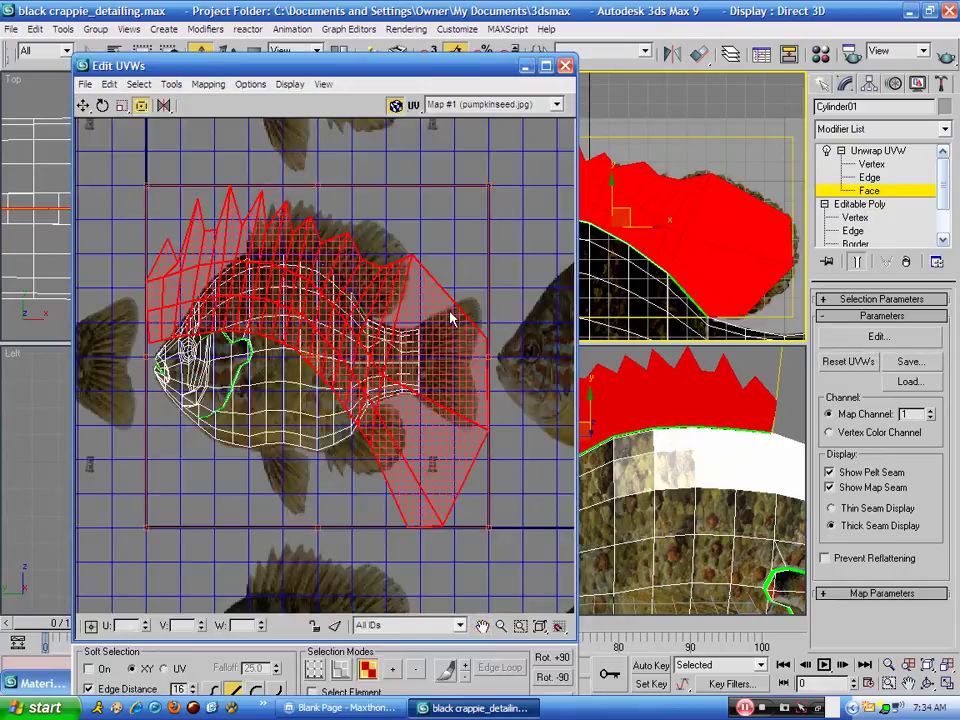
Examine how the dorsal fin's mapped faces lie over the rear dorsal fin and tail of the texture
scroll(450, 318, "up", 6)
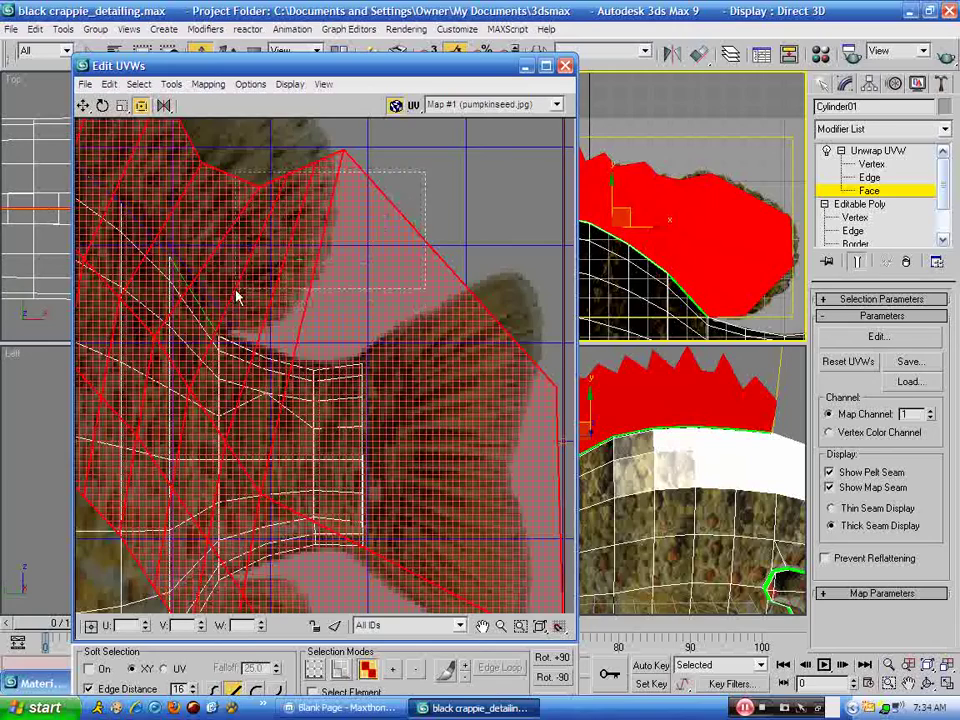
scroll(300, 270, "down", 3)
scroll(300, 270, "down", 2)
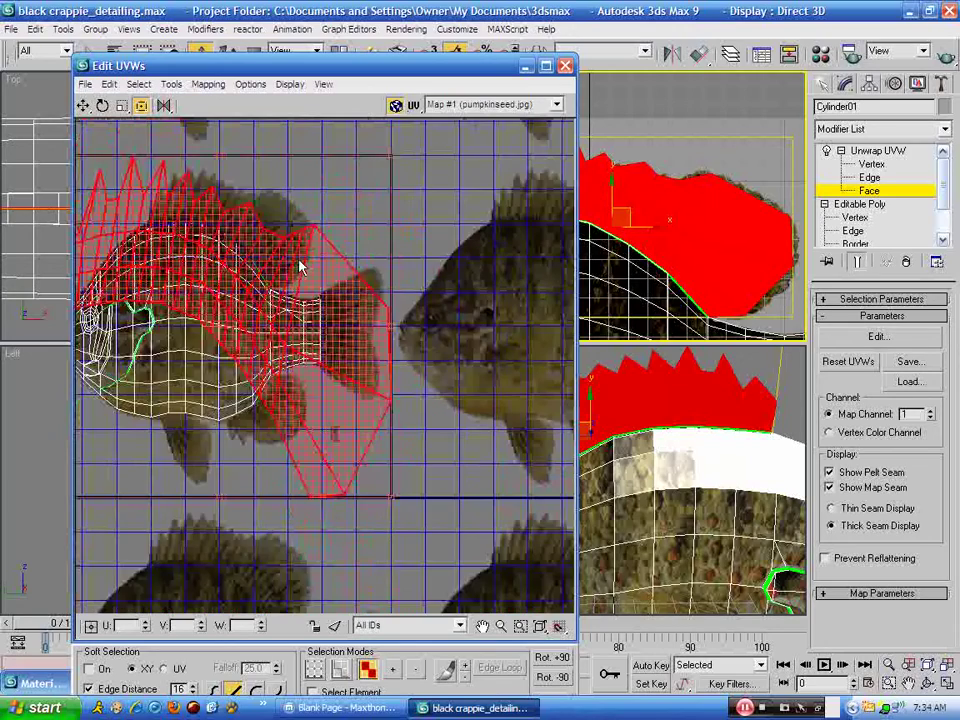
scroll(300, 266, "up", 8)
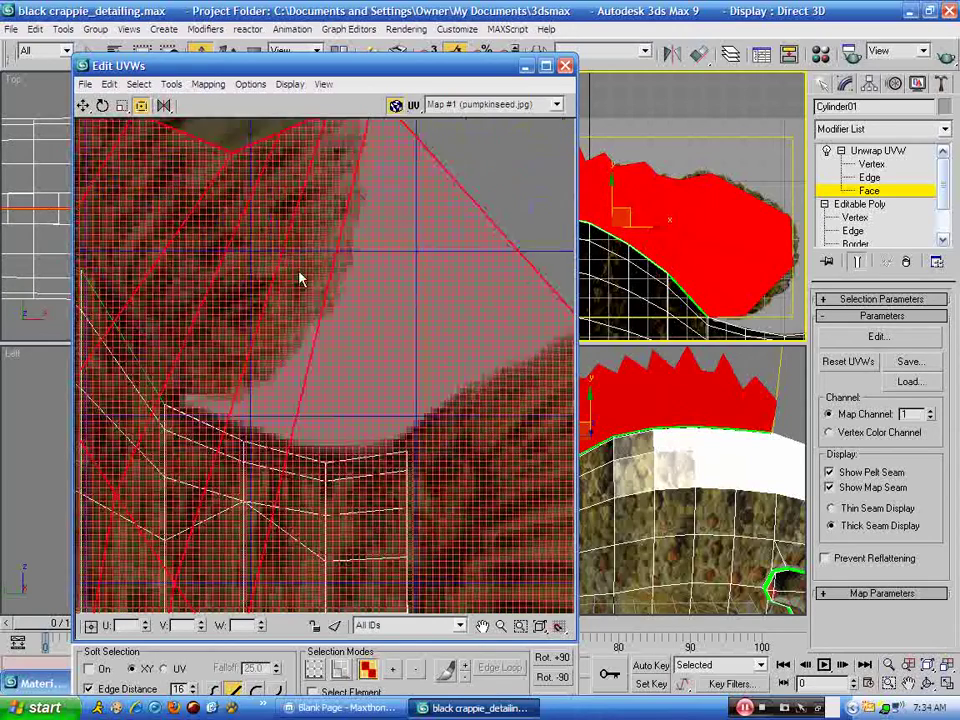
scroll(312, 299, "up", 4)
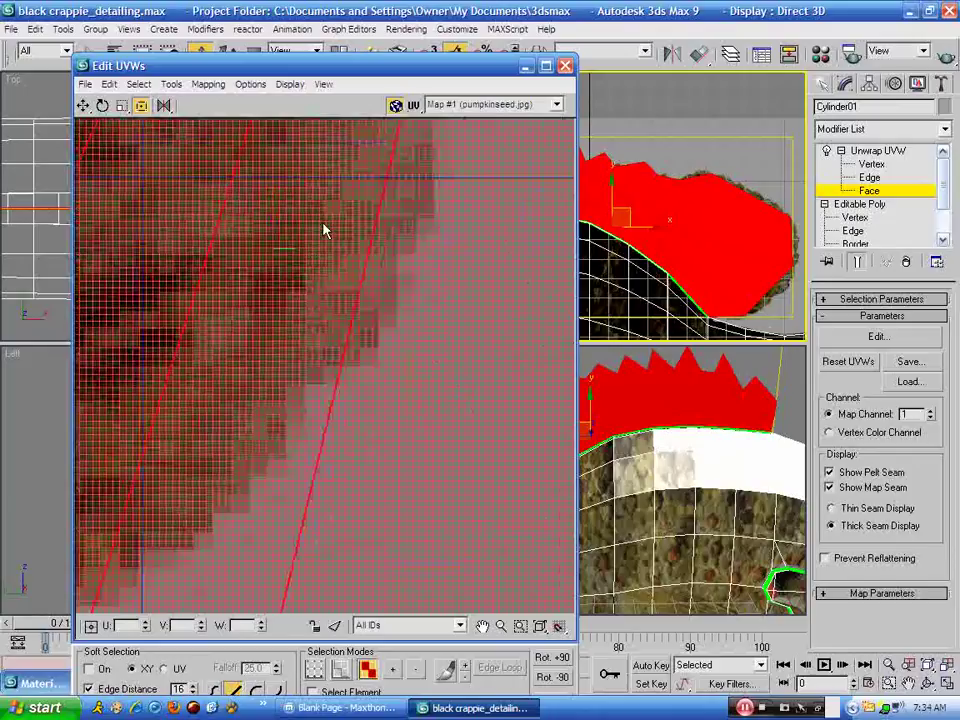
scroll(258, 340, "down", 6)
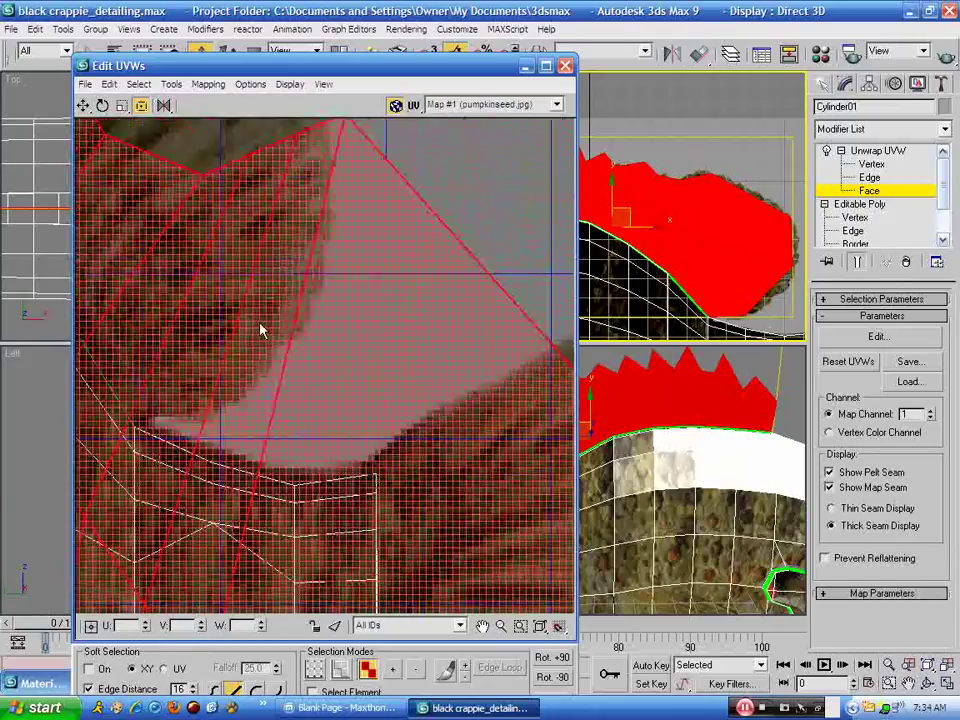
scroll(260, 330, "down", 2)
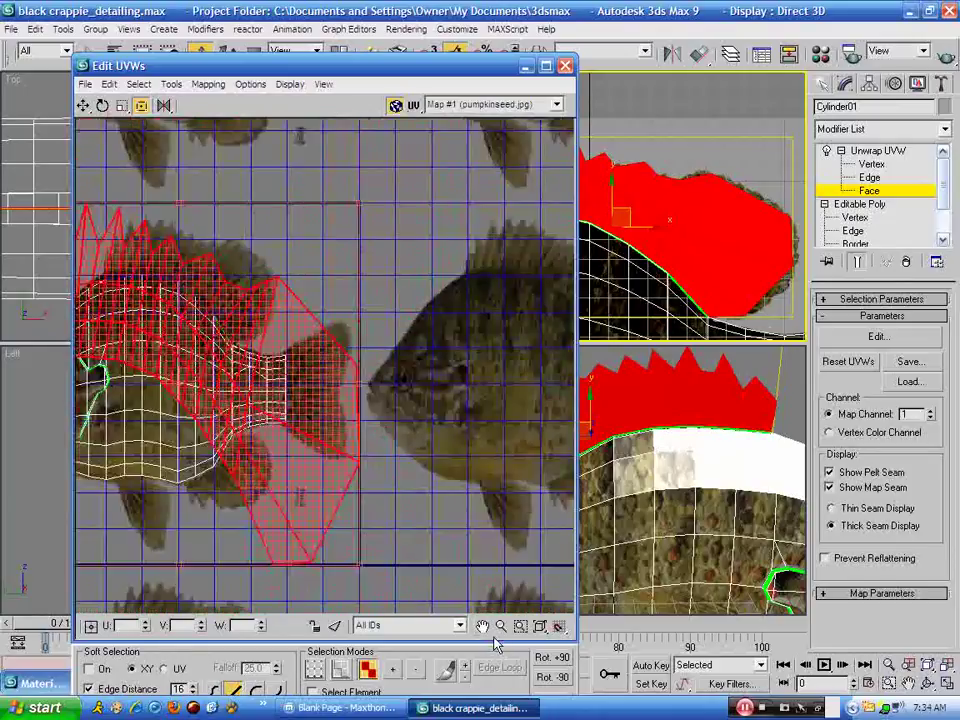
In Freeform mode, scale down and move the fin's UV faces to fit over the dorsal fin in the texture
middle_click_drag(317, 499, 475, 512)
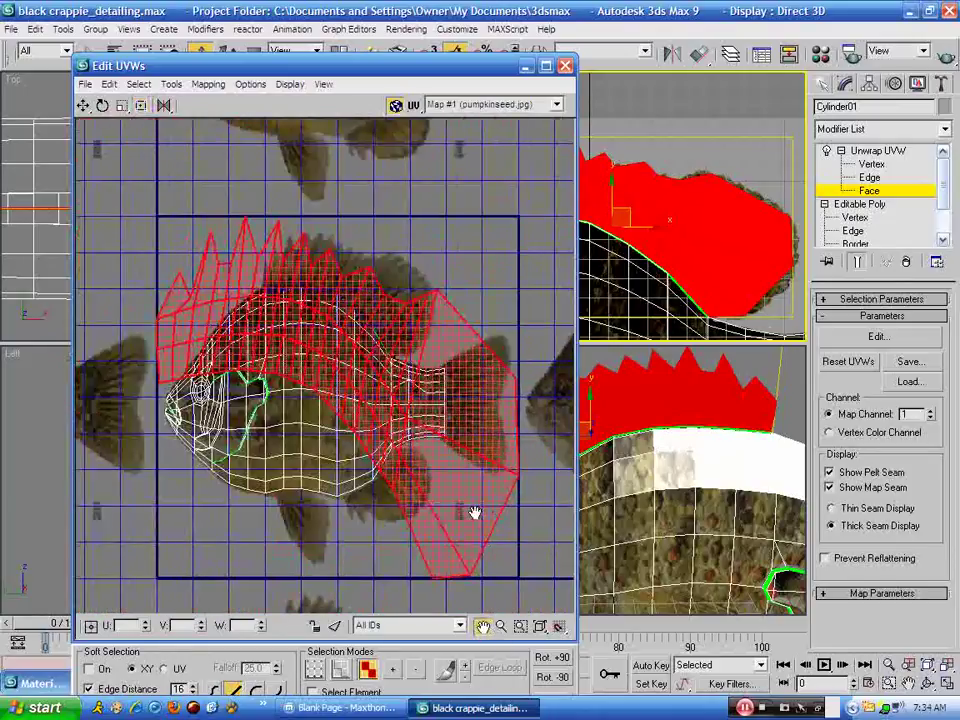
left_click(141, 105)
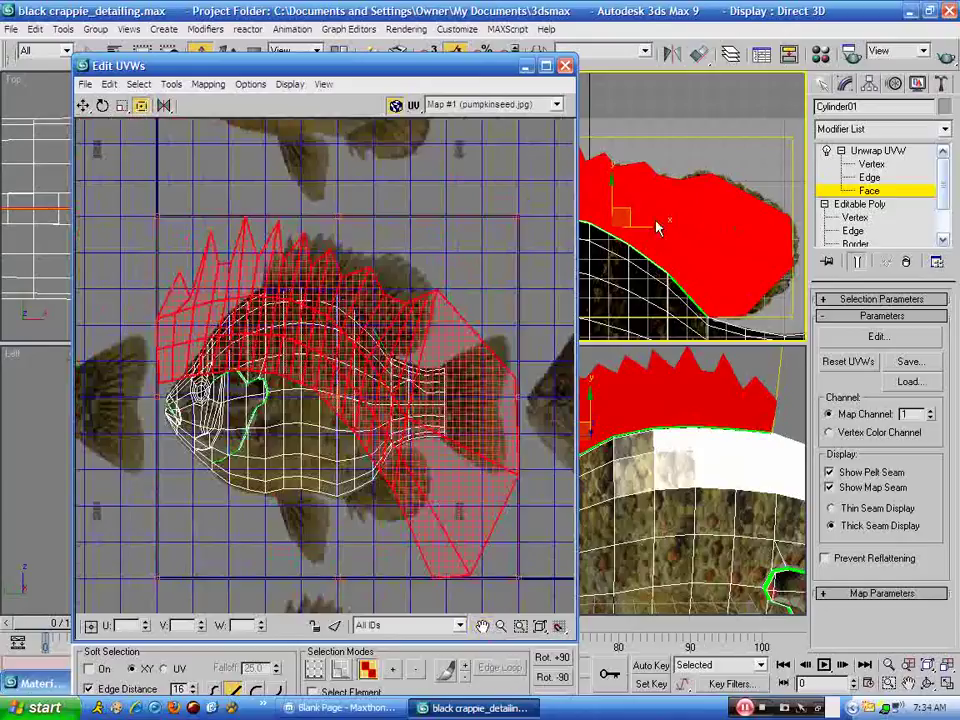
left_click(848, 193)
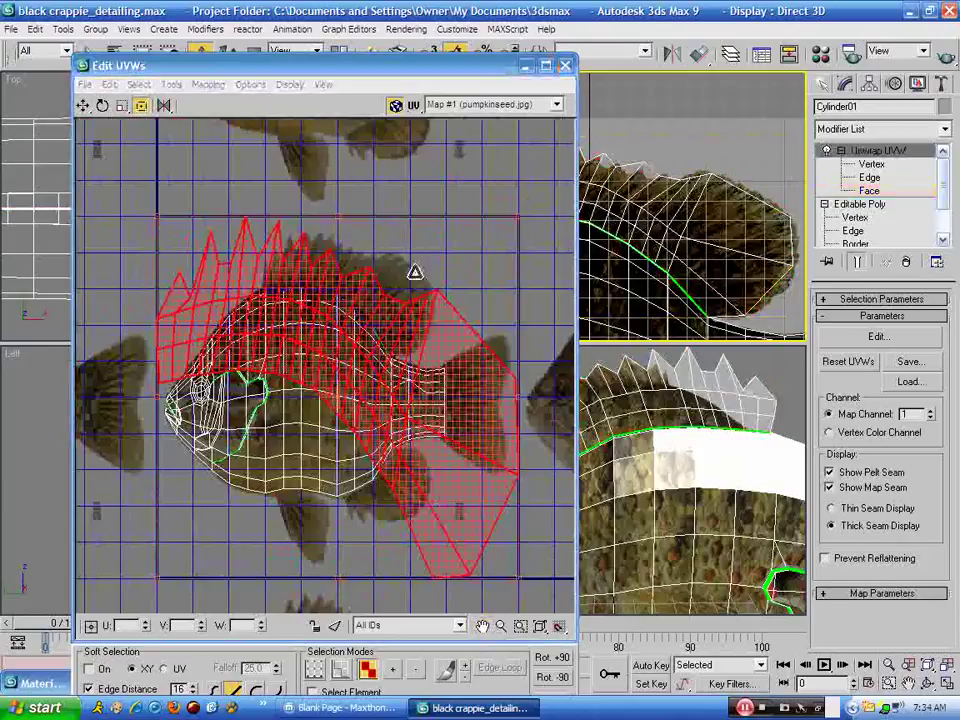
left_click_drag(270, 306, 350, 298)
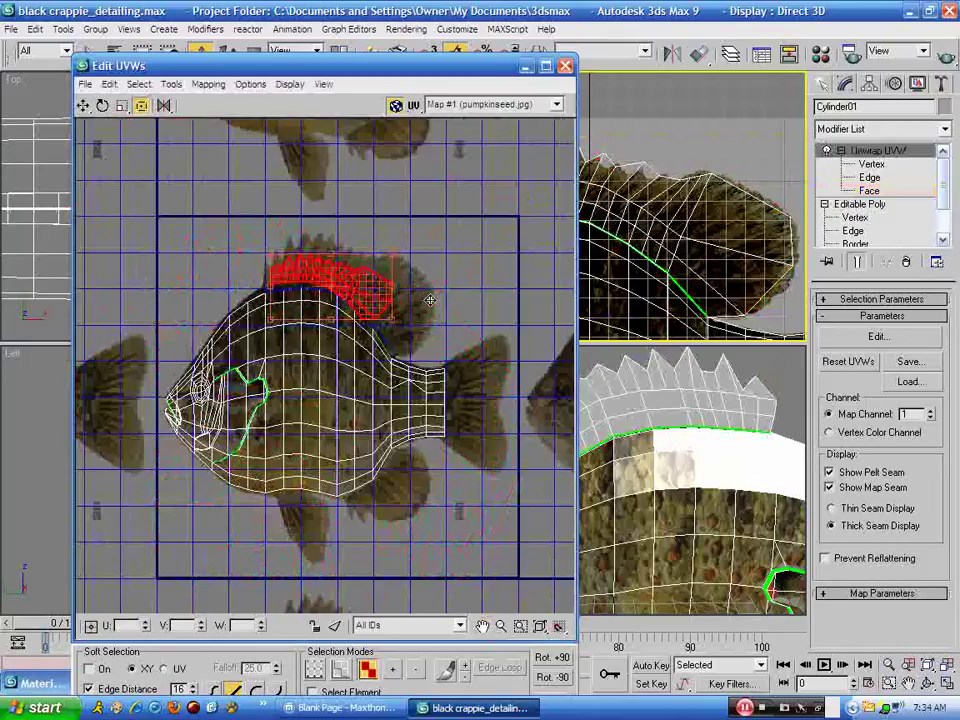
left_click_drag(392, 253, 396, 305)
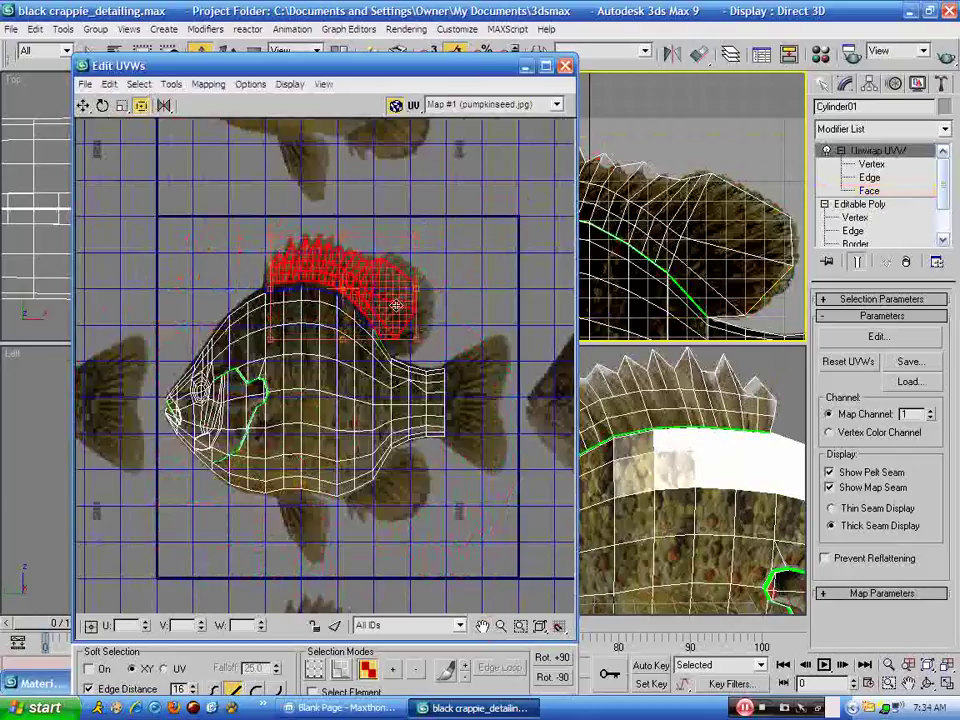
In vertex mode, move the two rear-edge UV vertices of the dorsal fin outward to the textured fin's rounded rear edge
scroll(397, 305, "up", 3)
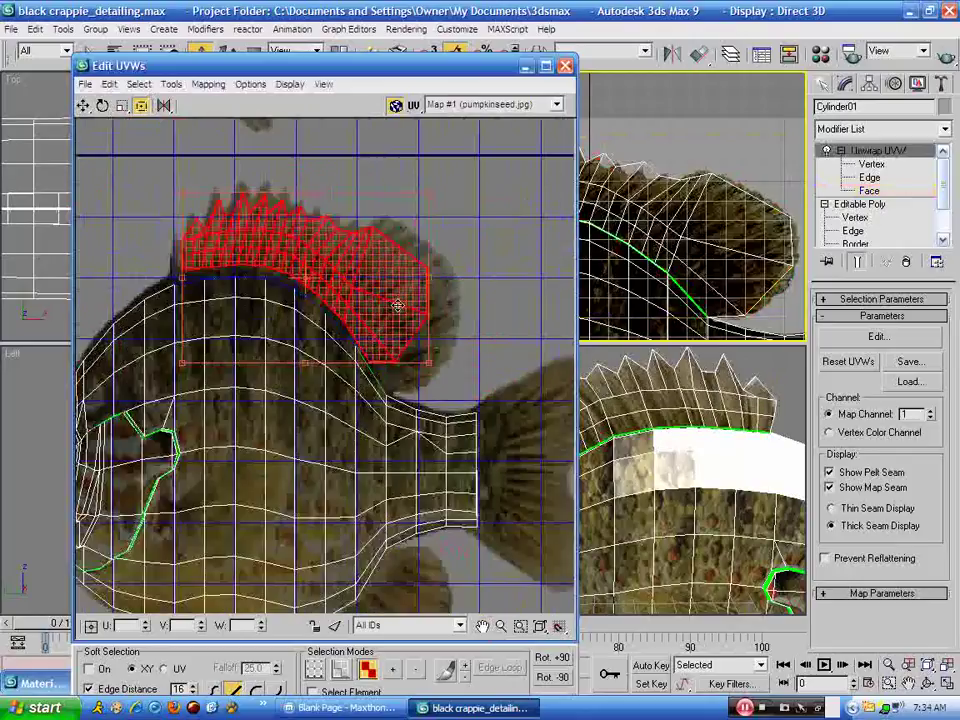
scroll(397, 305, "up", 2)
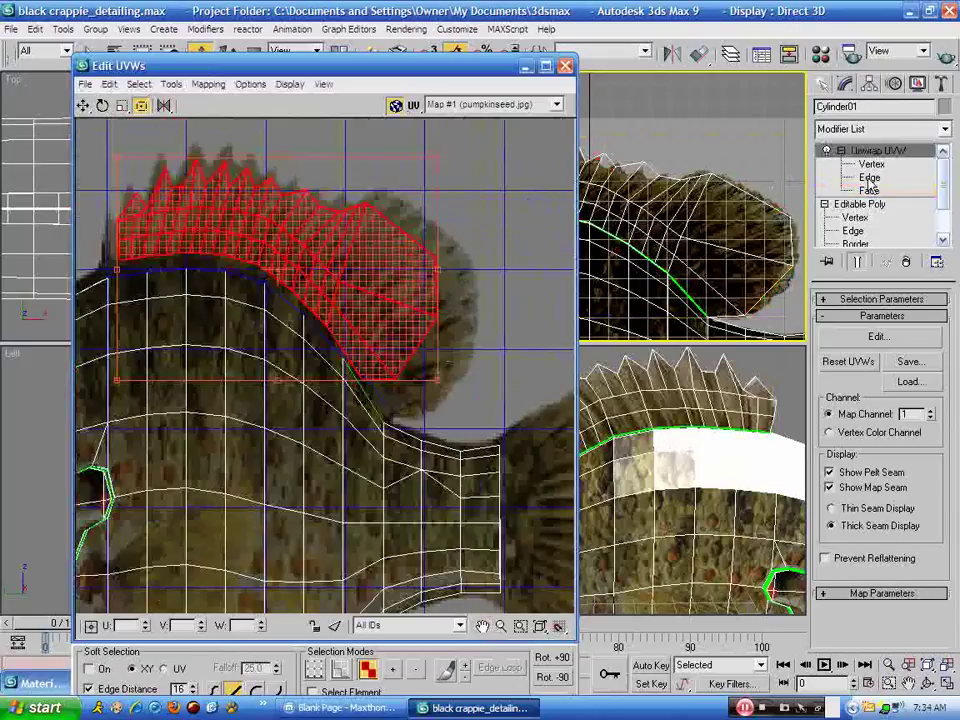
left_click(871, 164)
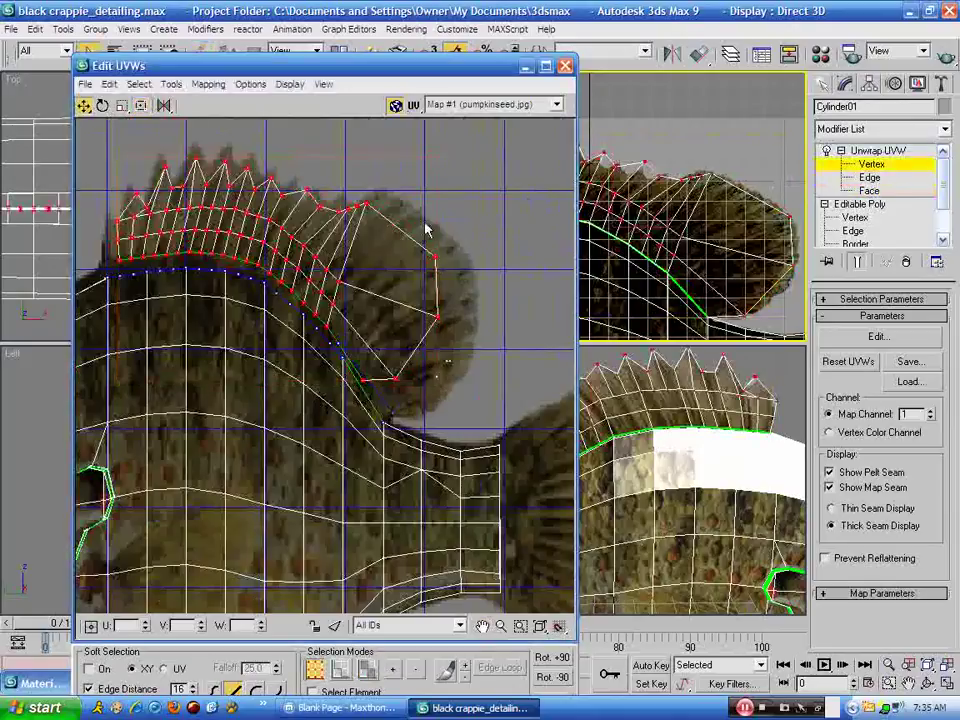
left_click(472, 284)
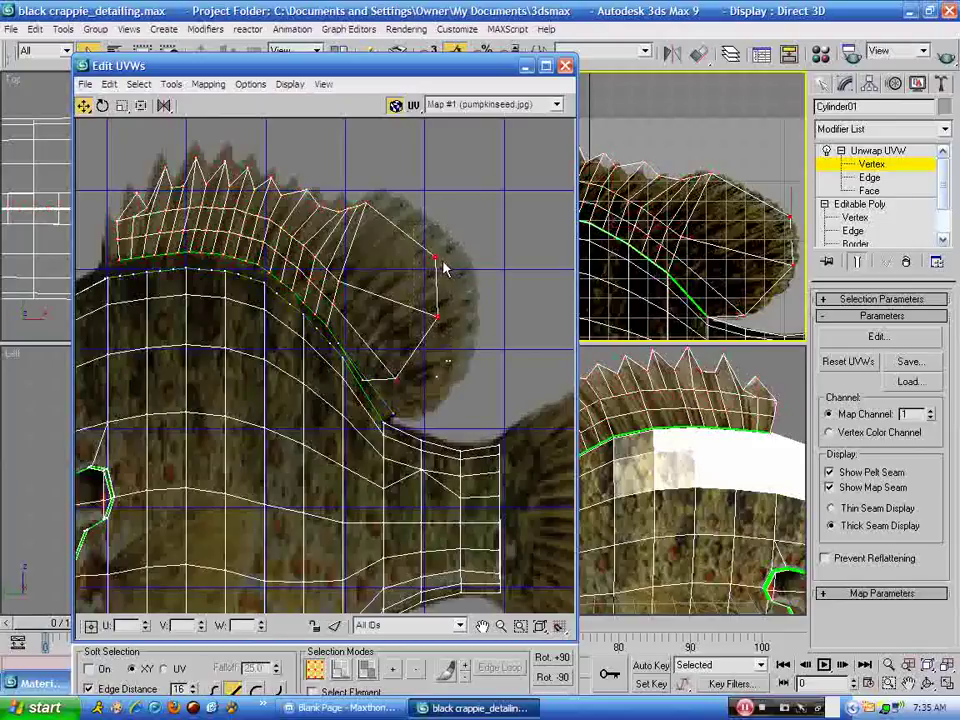
left_click_drag(441, 265, 471, 262)
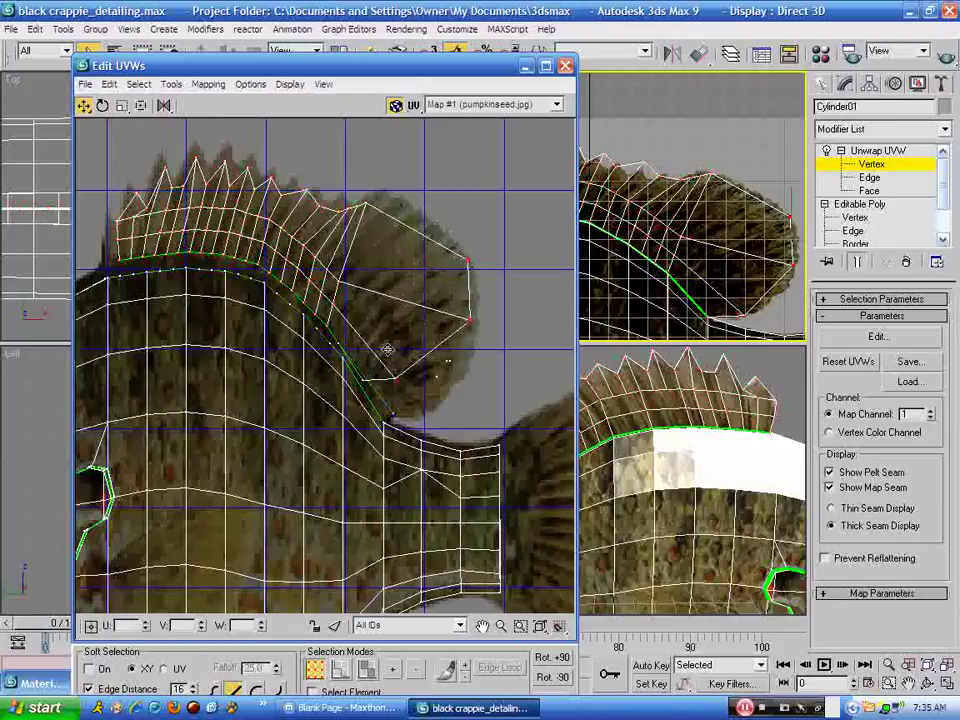
Move the UV vertices at the fin's lower rear corner and base to follow the textured fin and the back line
left_click(398, 378)
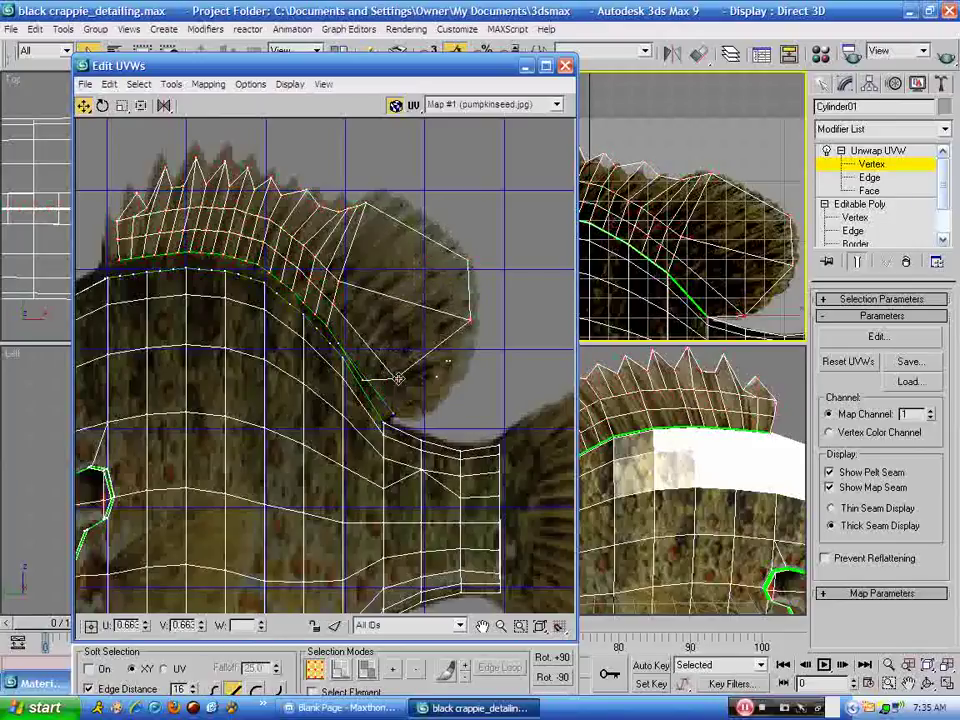
left_click_drag(398, 380, 412, 410)
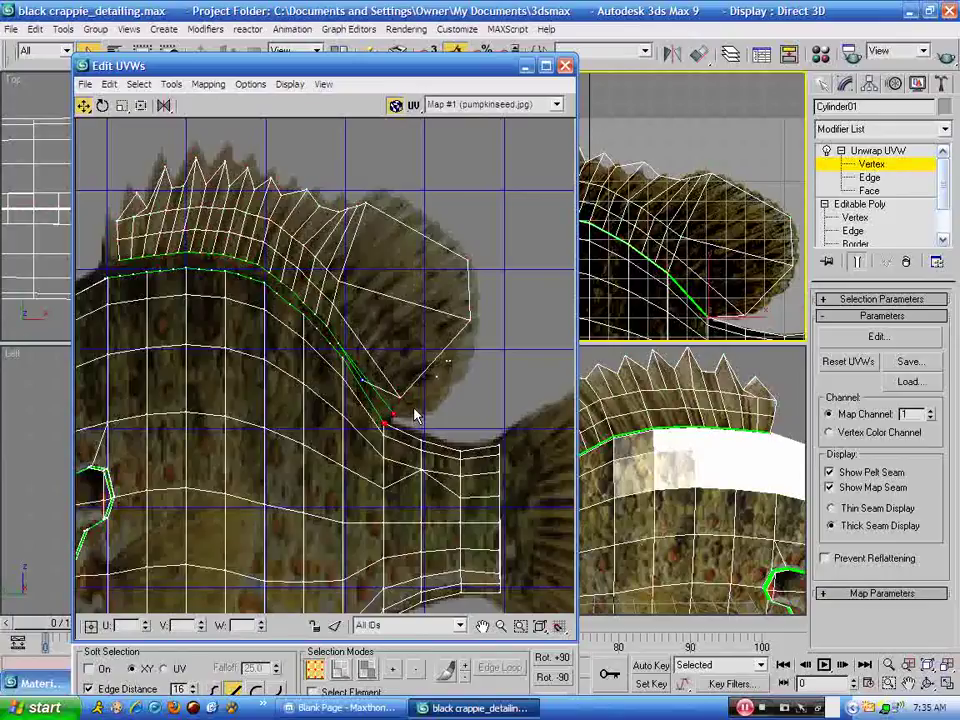
left_click(394, 417)
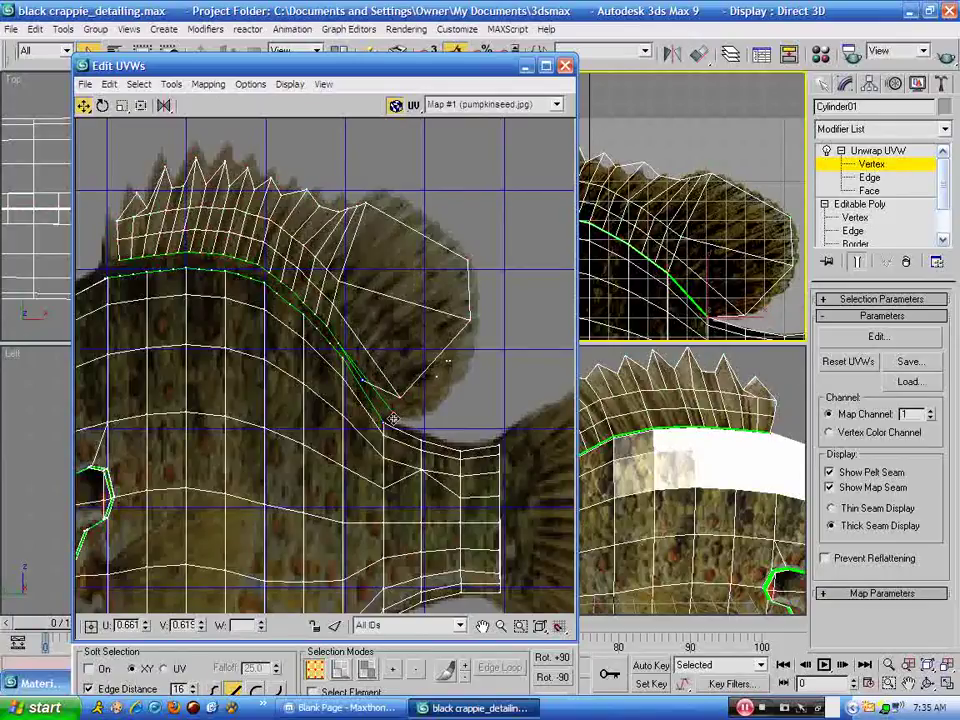
left_click_drag(394, 422, 356, 374)
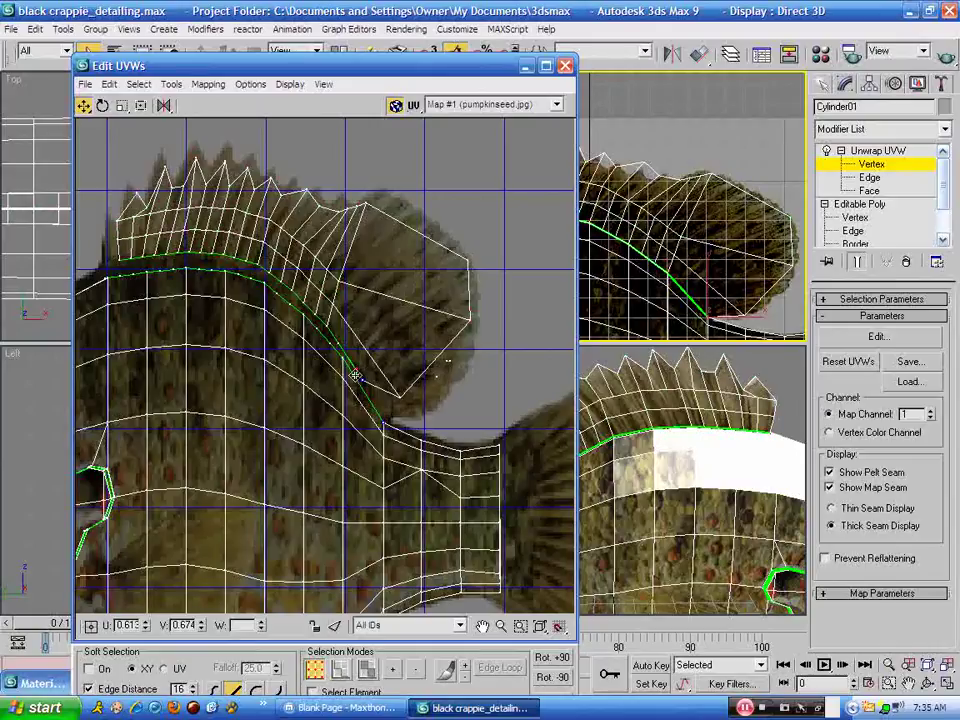
Fit the UV vertices of the front spine tips, the last spine tip and the front edge to the textured dorsal fin
left_click(137, 194)
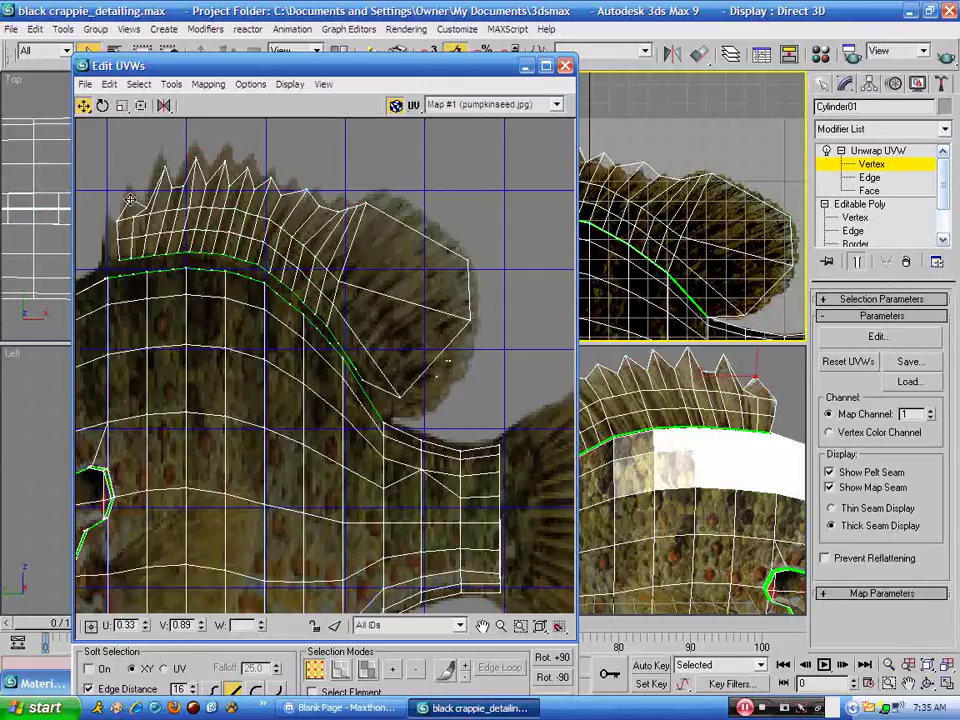
mouse_move(165, 172)
left_mouse_down()
mouse_move(171, 182)
mouse_move(161, 166)
left_mouse_up()
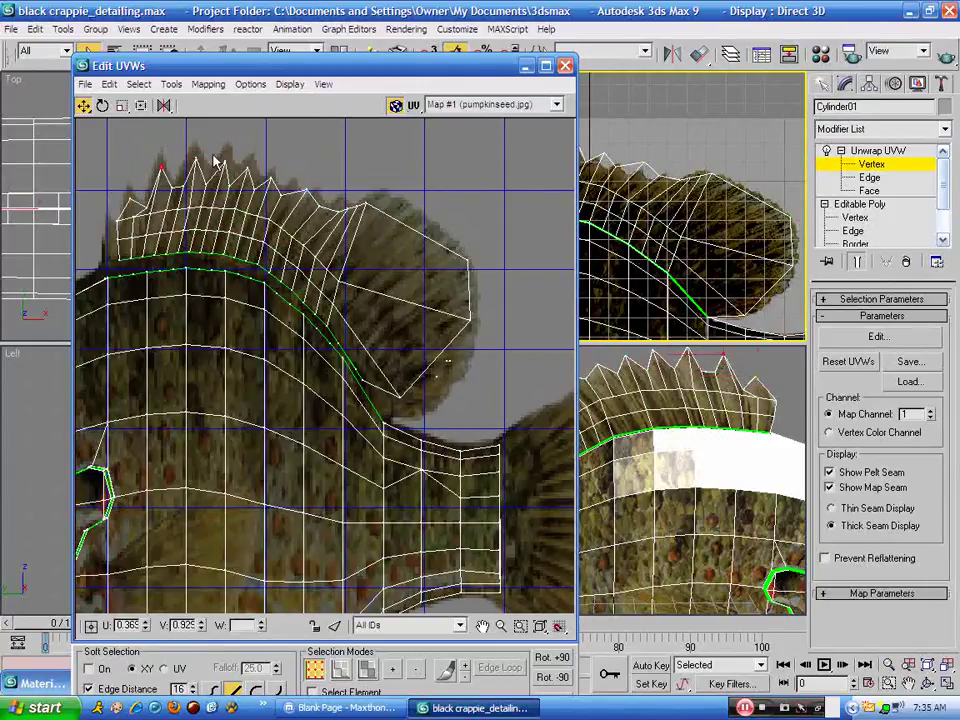
left_click_drag(305, 199, 311, 197)
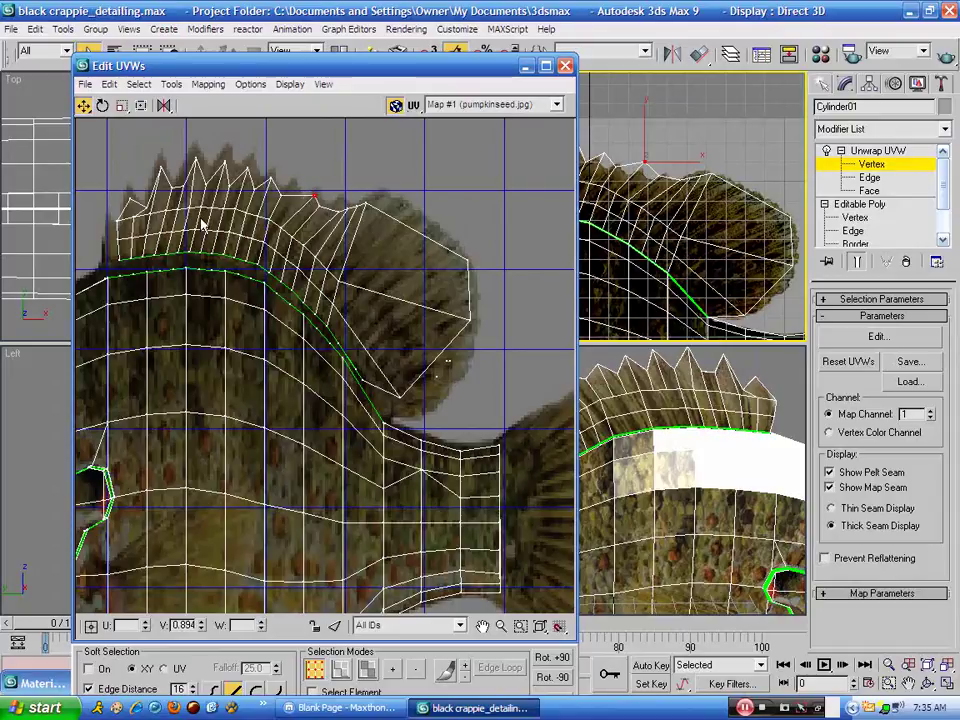
mouse_move(108, 210)
left_mouse_down()
mouse_move(122, 252)
mouse_move(108, 229)
left_mouse_up()
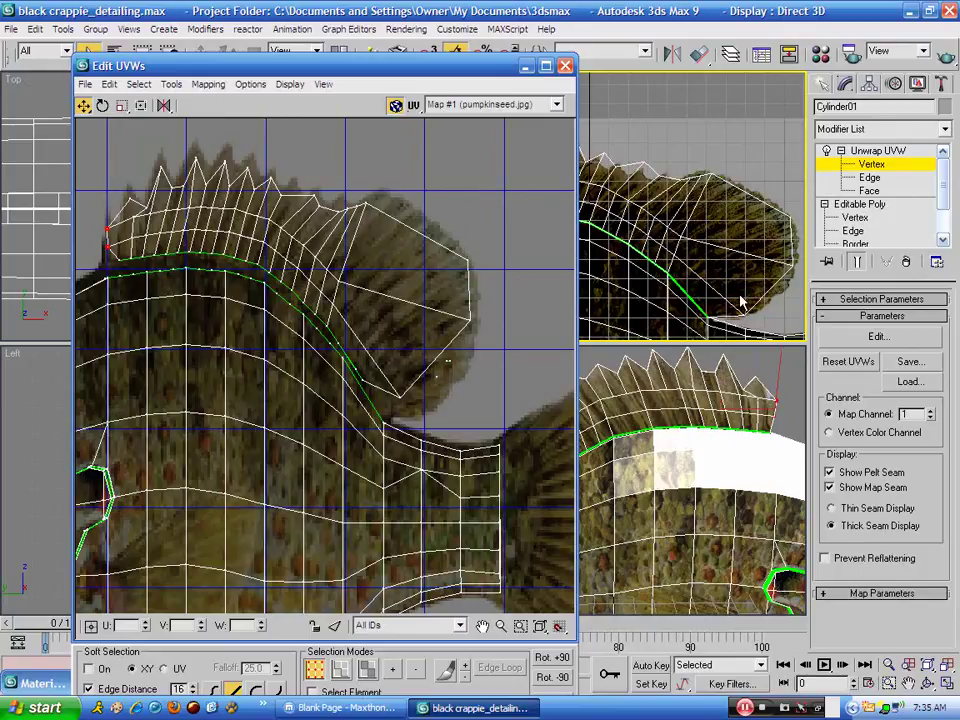
Check the fin in the viewports, and lower the UV vertices of its front edge and first spine tip further onto the textured fin
left_click(527, 66)
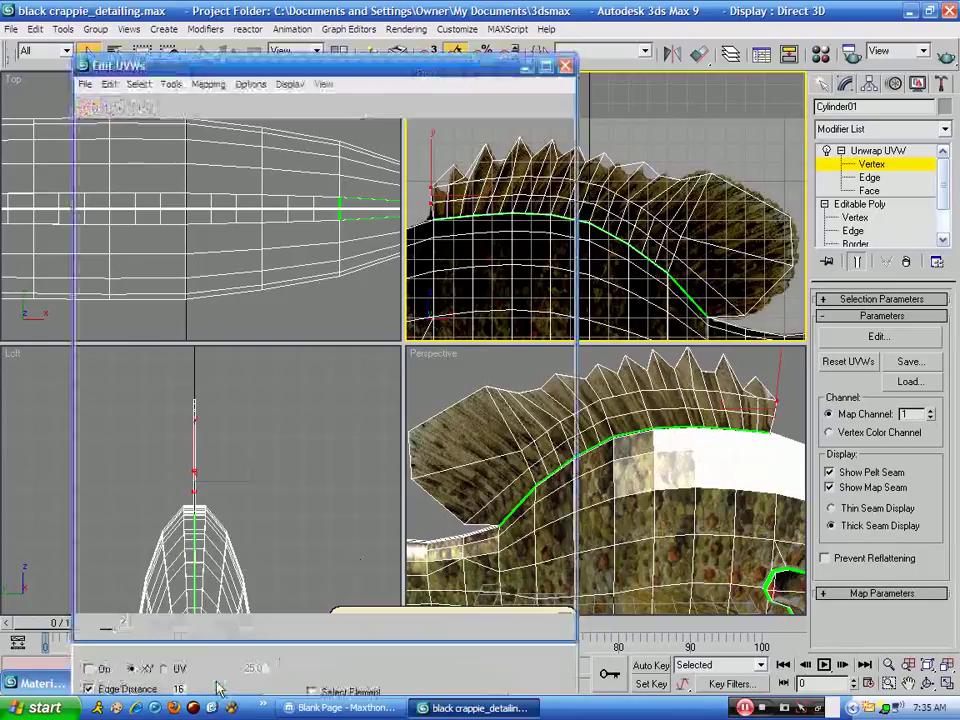
left_click(216, 683)
left_click_drag(137, 178, 109, 243)
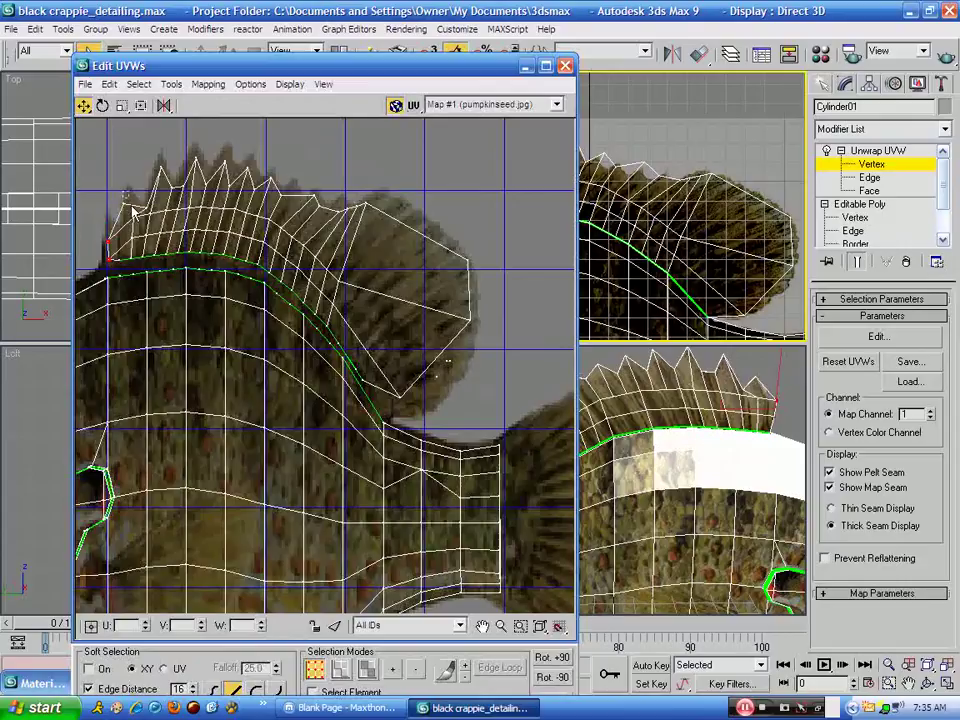
left_click_drag(113, 192, 131, 217)
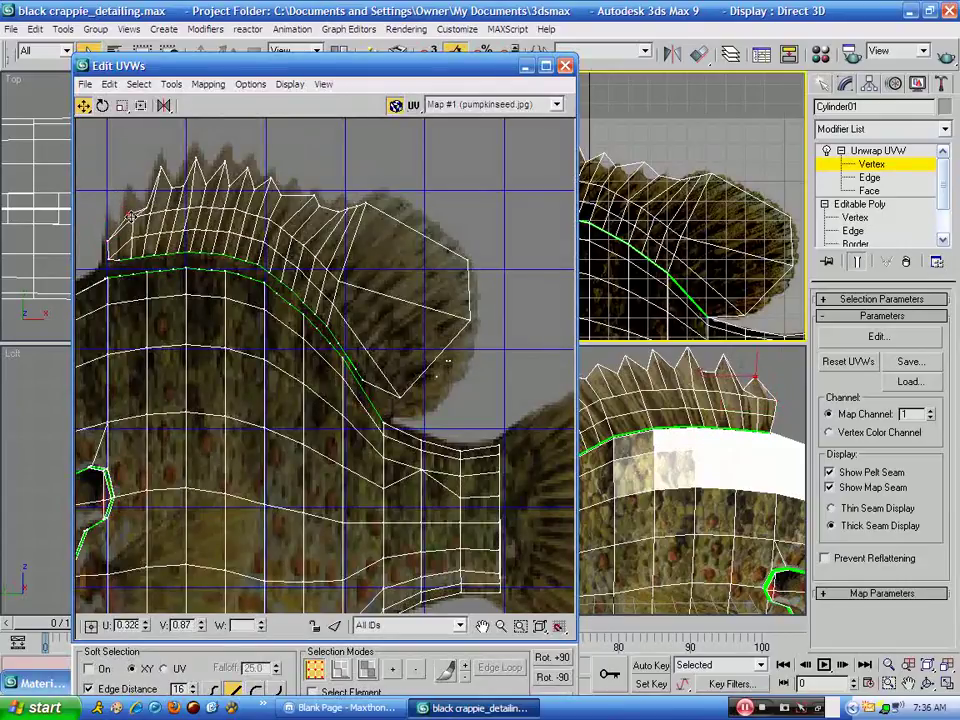
left_click(526, 66)
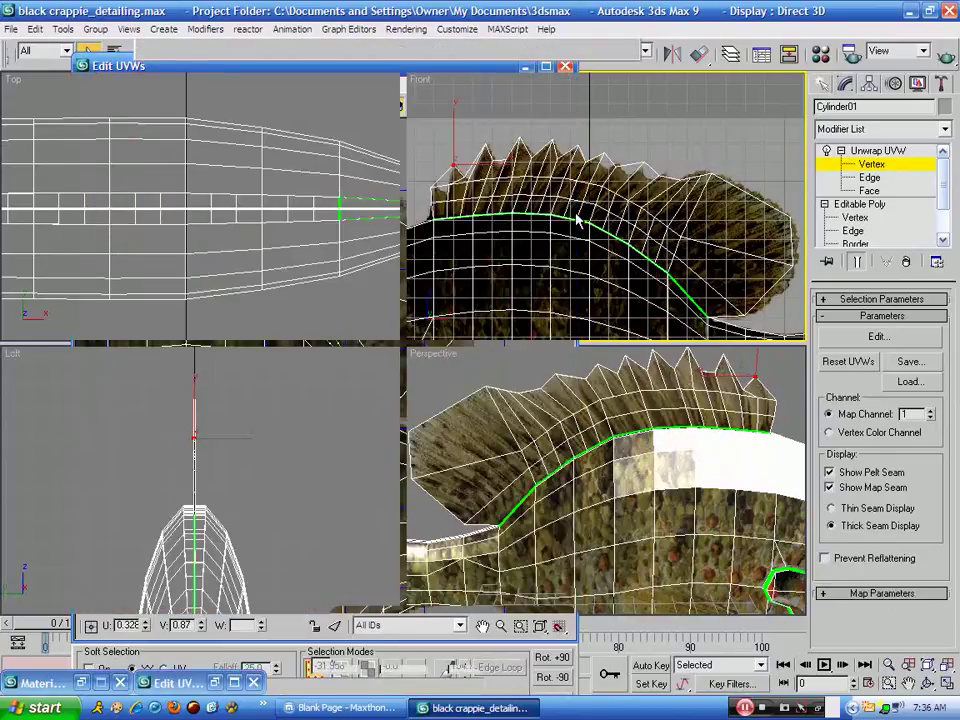
Preview the fish with a TurboSmooth modifier above Unwrap UVW, and remove that modifier again
right_click(654, 377)
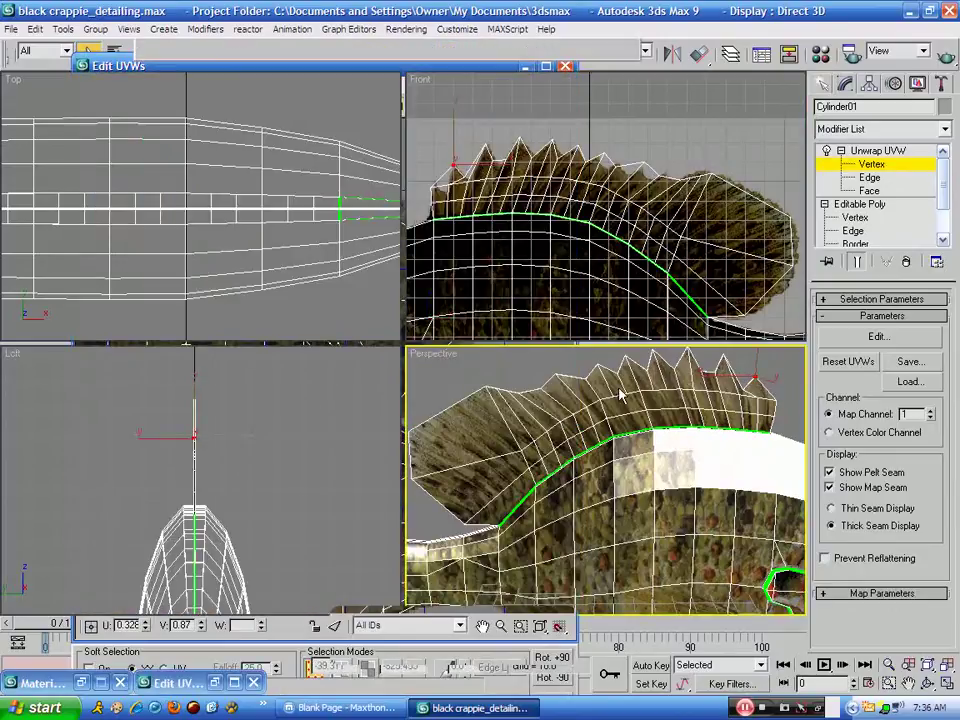
scroll(620, 394, "down", 3)
left_click(884, 166)
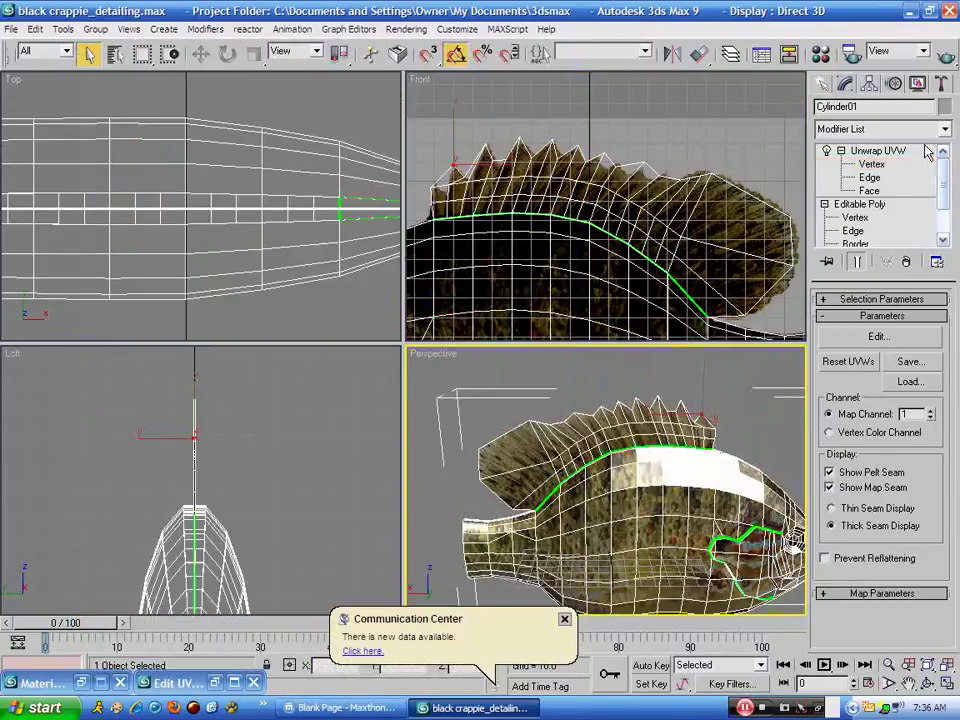
left_click(885, 129)
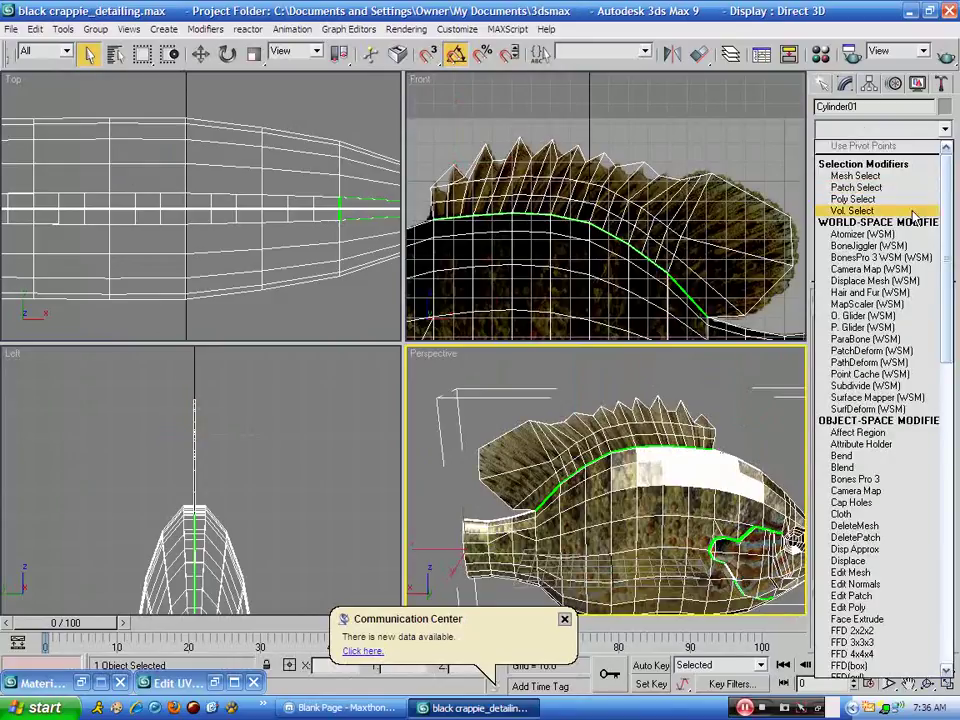
key("t")
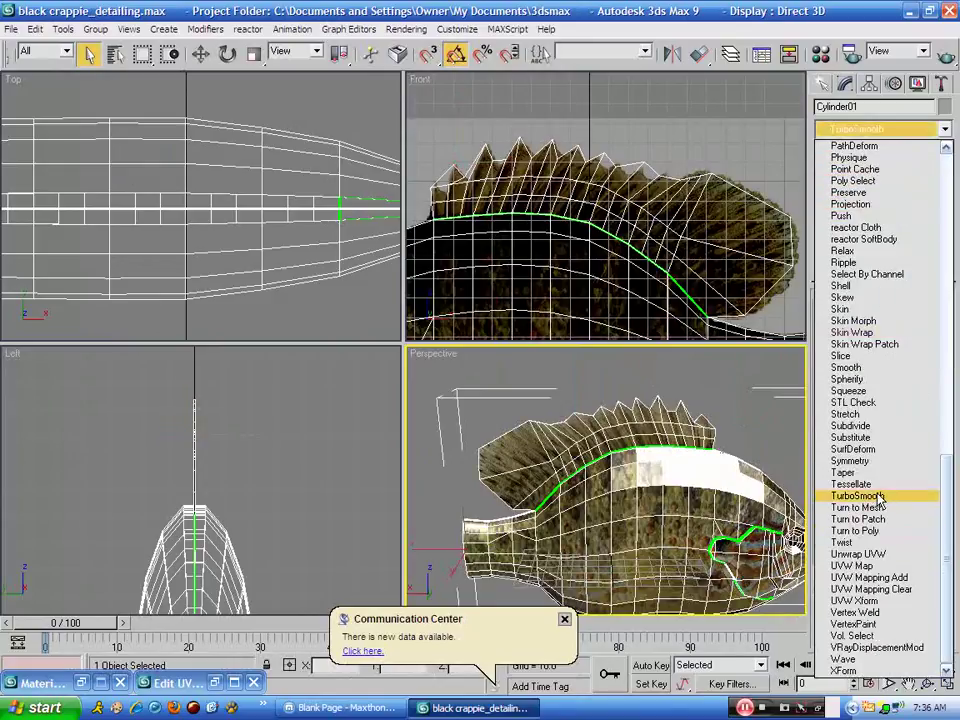
left_click(852, 496)
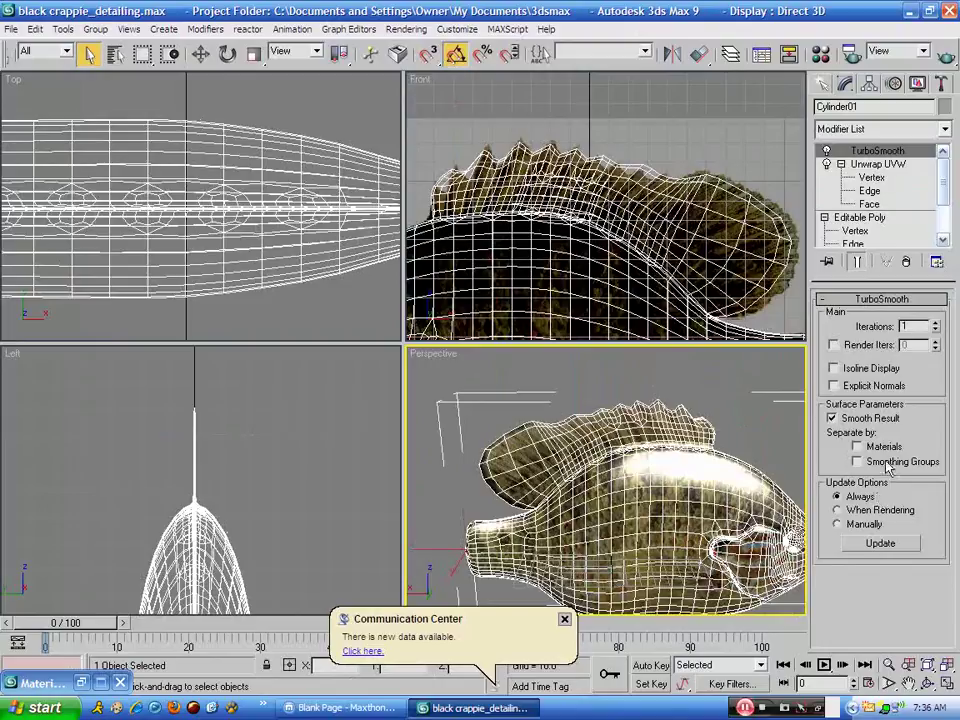
right_click(895, 157)
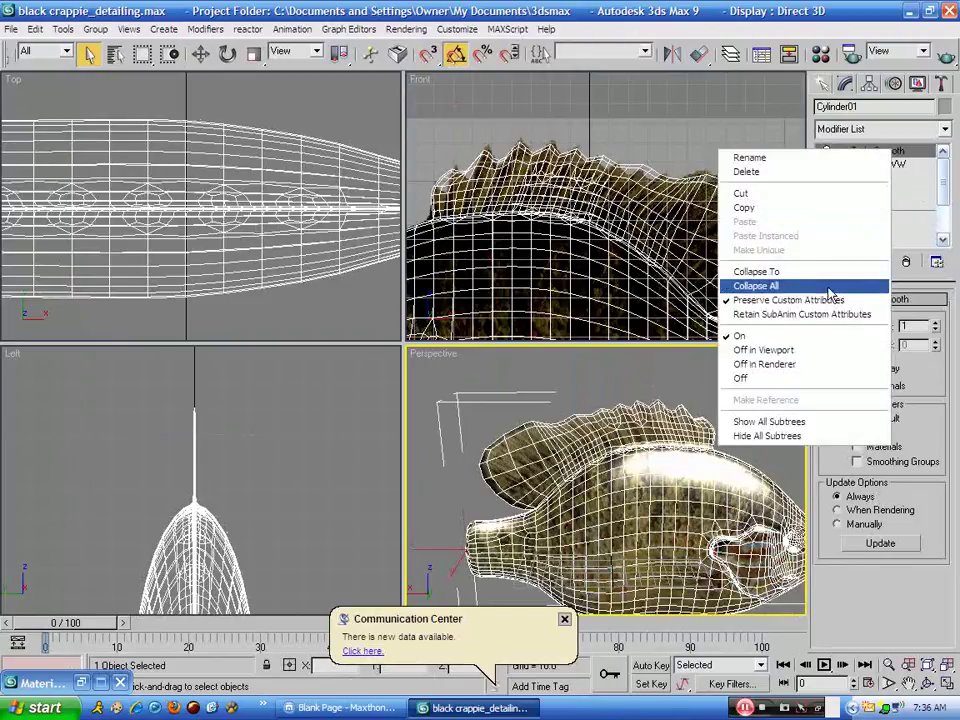
left_click(858, 171)
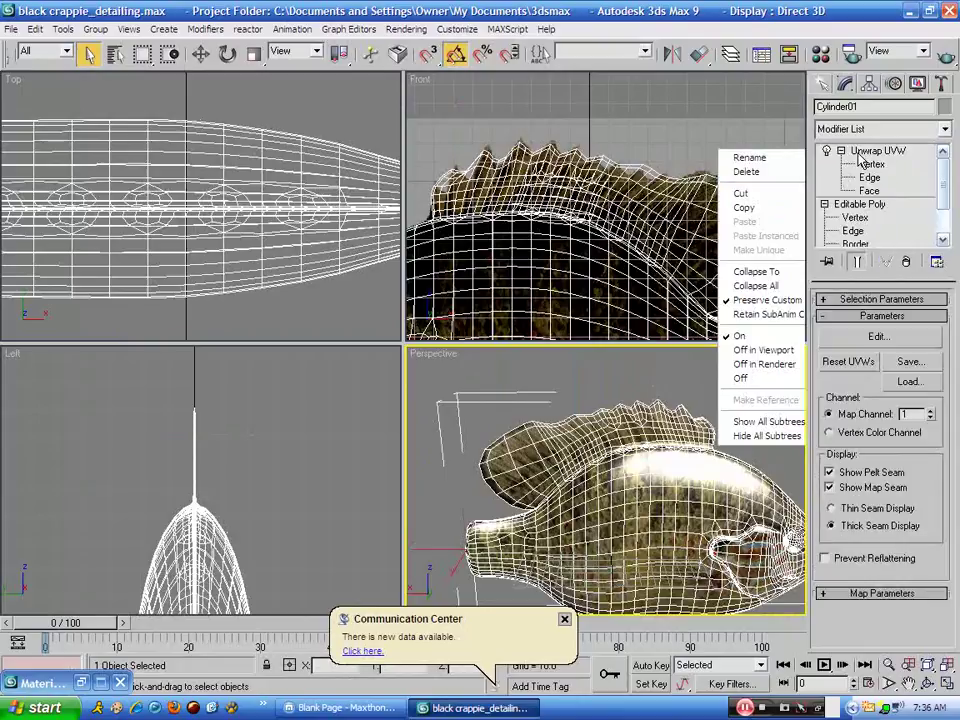
Collapse the fish's whole modifier stack into an editable poly to bake in the unwrapped UVs
right_click(856, 152)
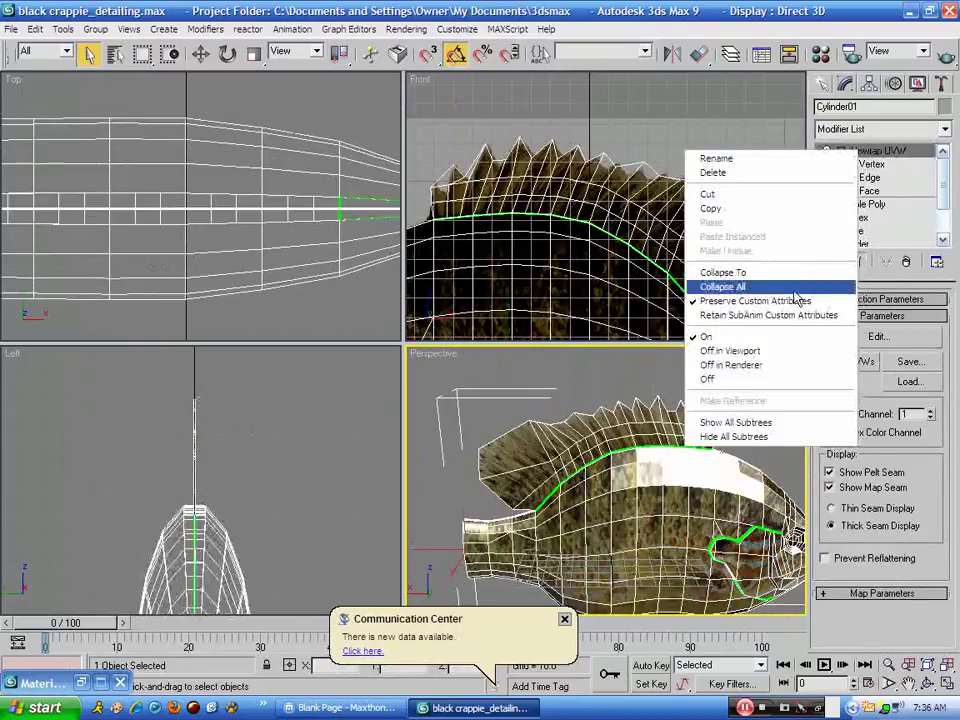
left_click(795, 289)
left_click(559, 405)
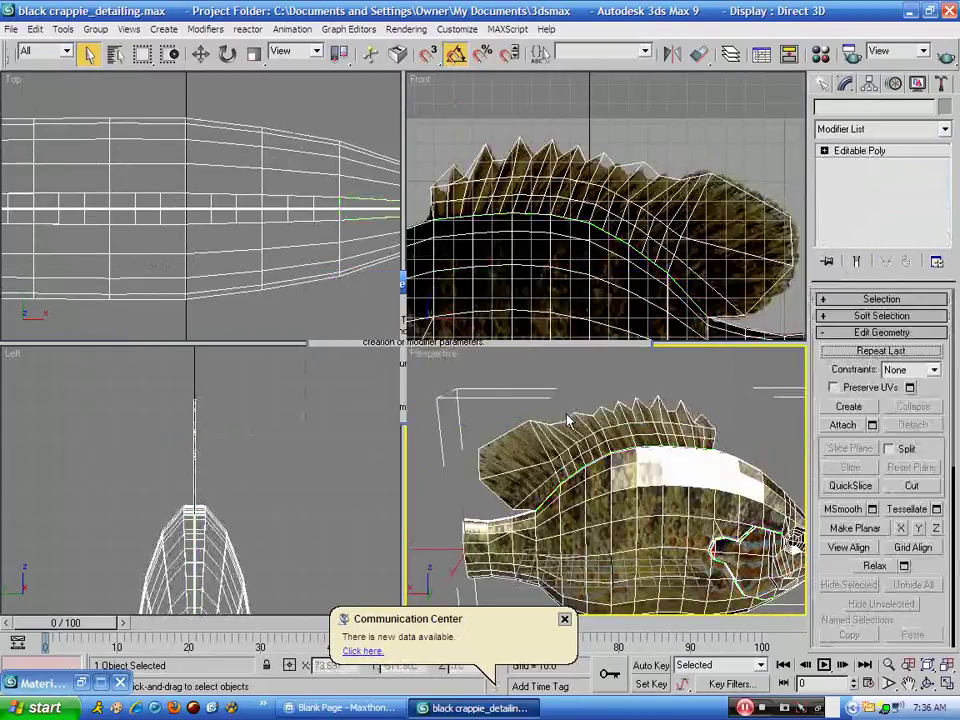
Turn on NURMS subdivision for the fish and set its display iterations to 2
left_click(830, 332)
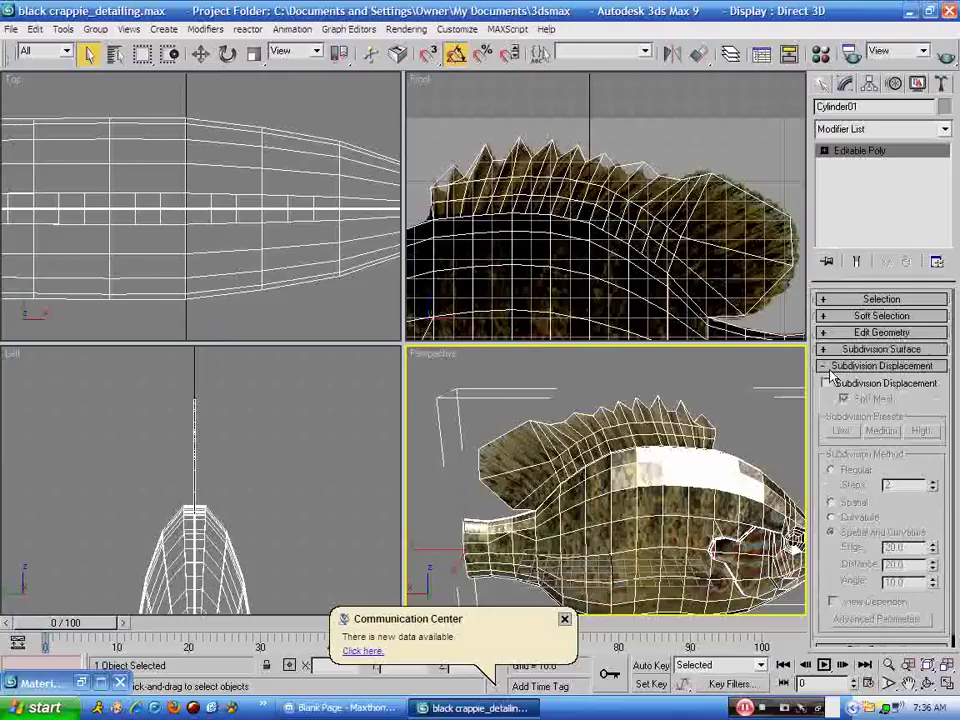
left_click(843, 353)
left_click(829, 375)
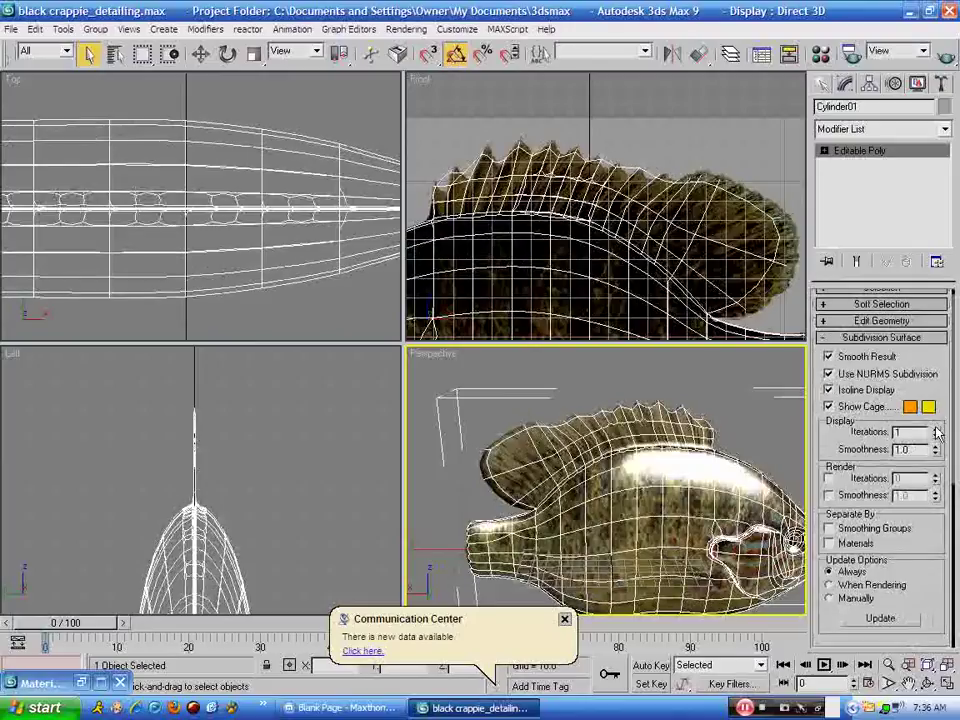
left_click(937, 429)
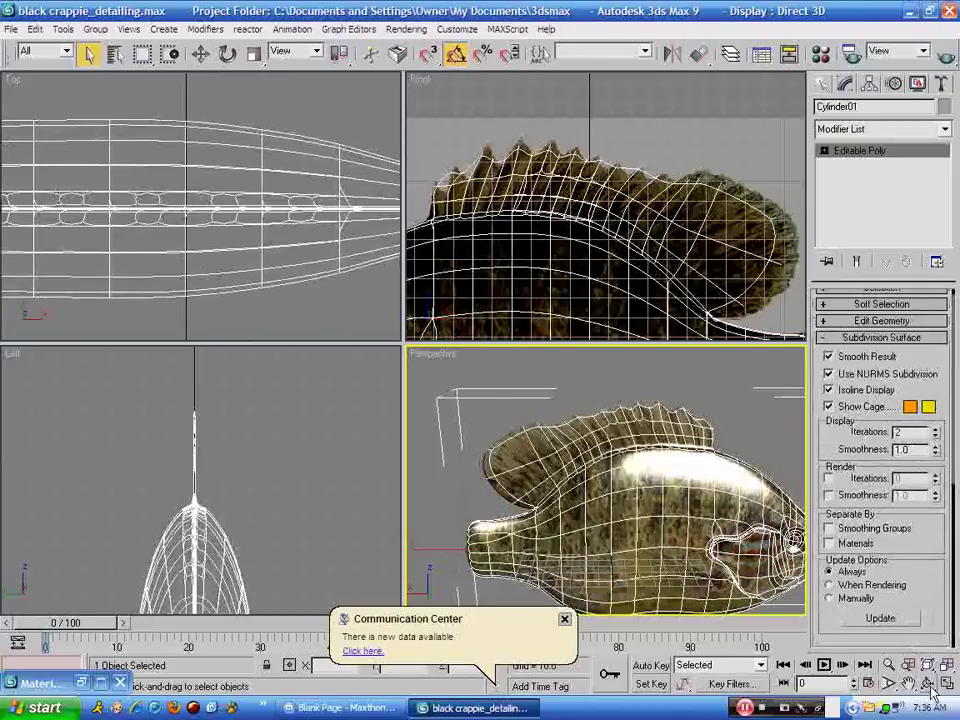
Orbit the perspective view to the fish's opposite side, maximize and frame it, and render it to check the textured dorsal fin
key("ctrl+r")
left_click_drag(629, 507, 872, 457)
left_click_drag(570, 530, 608, 541)
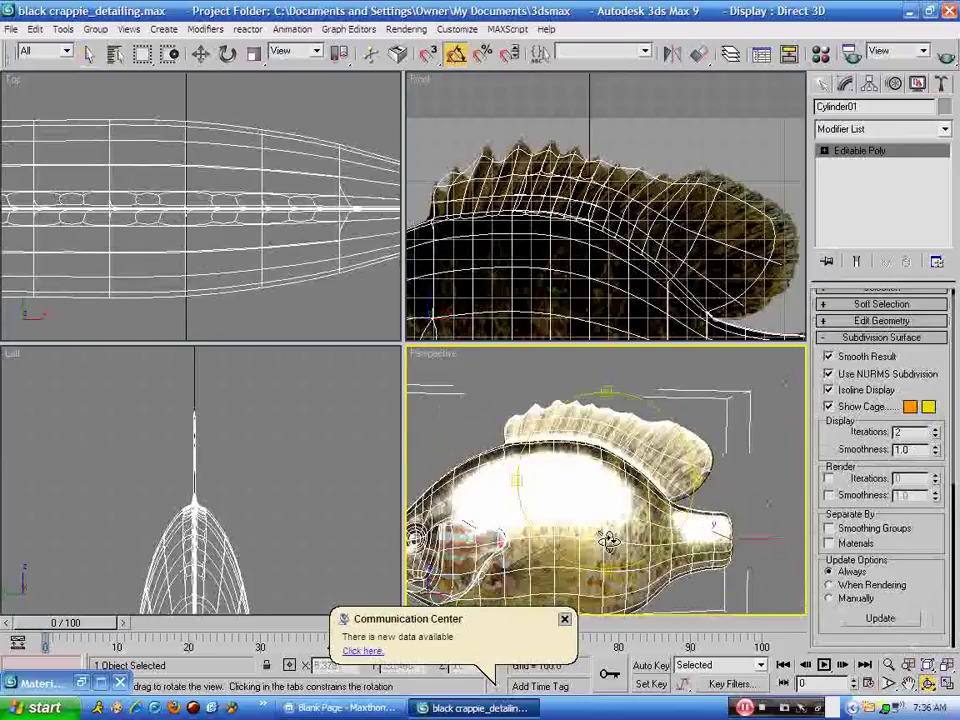
left_click(908, 683)
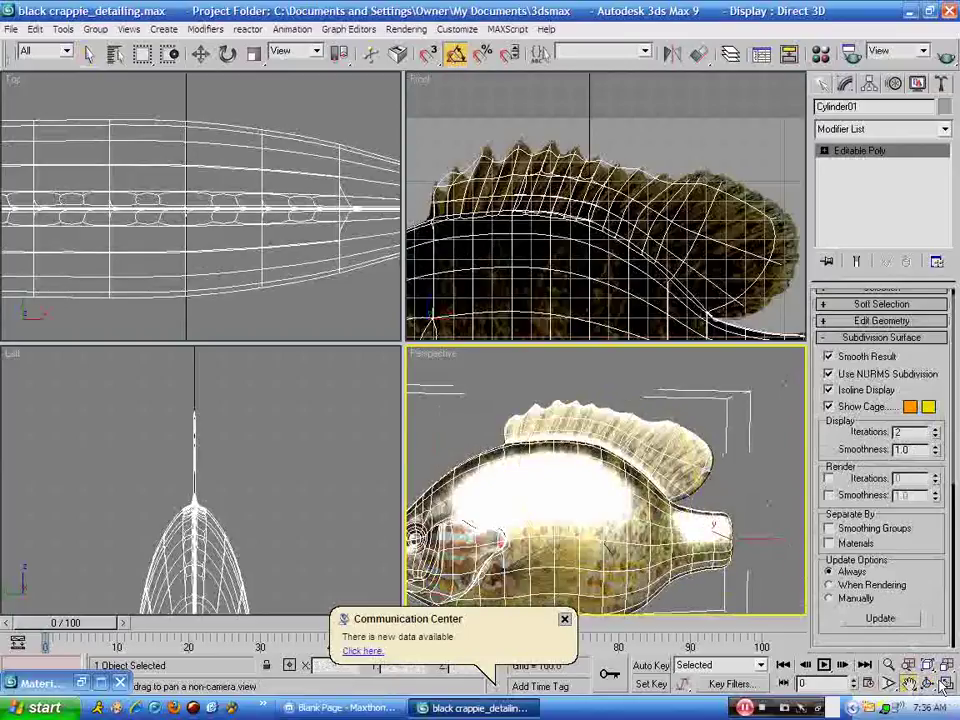
key("alt+w")
left_click_drag(355, 540, 475, 495)
left_click(888, 665)
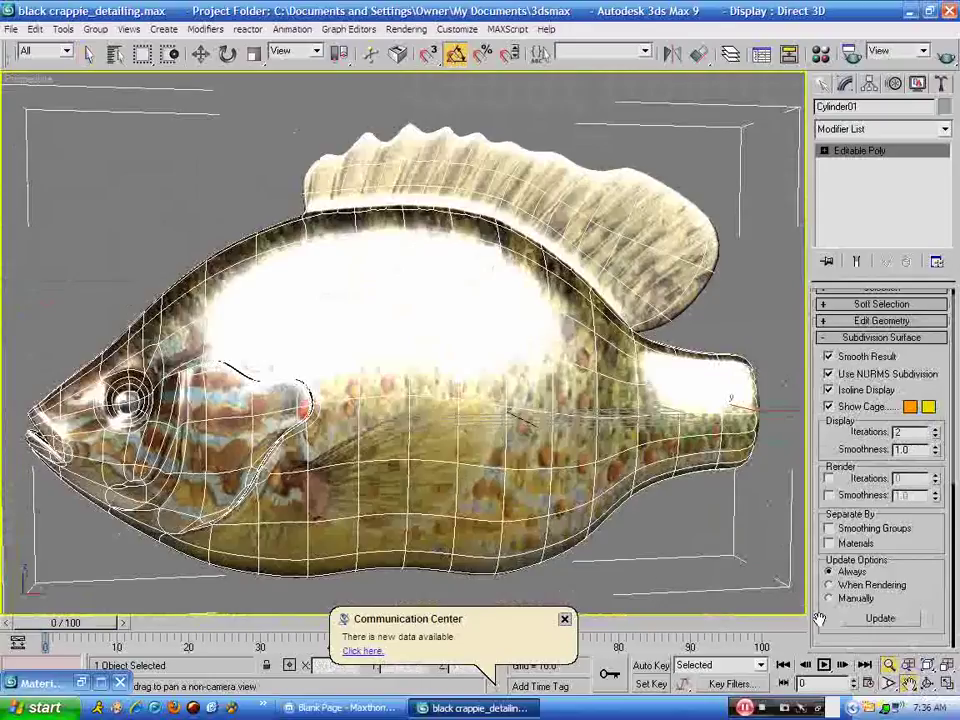
left_click_drag(617, 502, 621, 525)
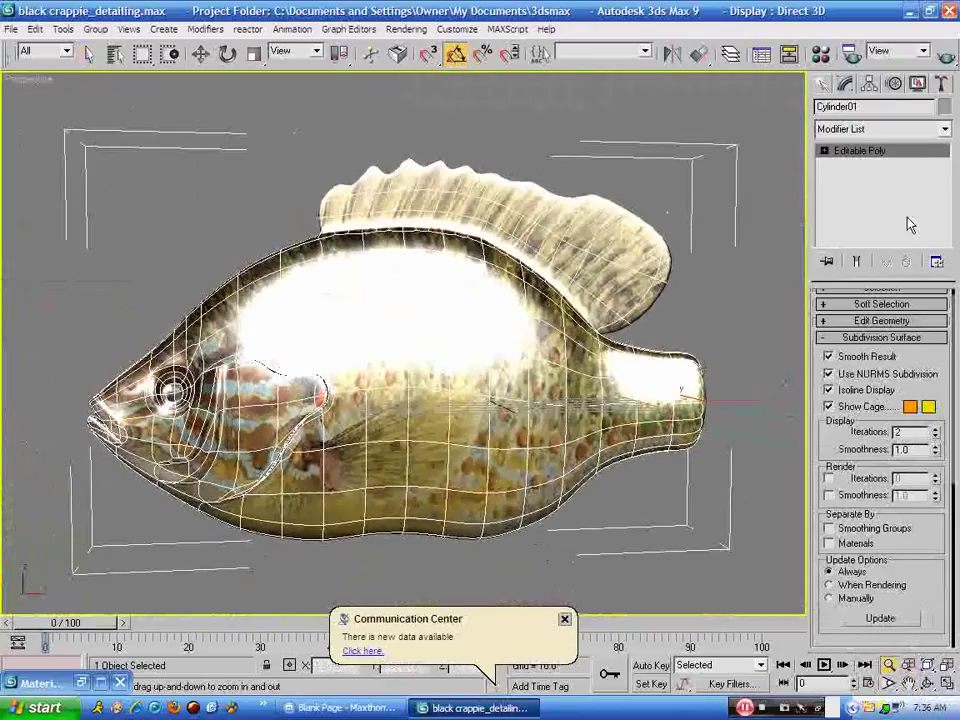
left_click(945, 54)
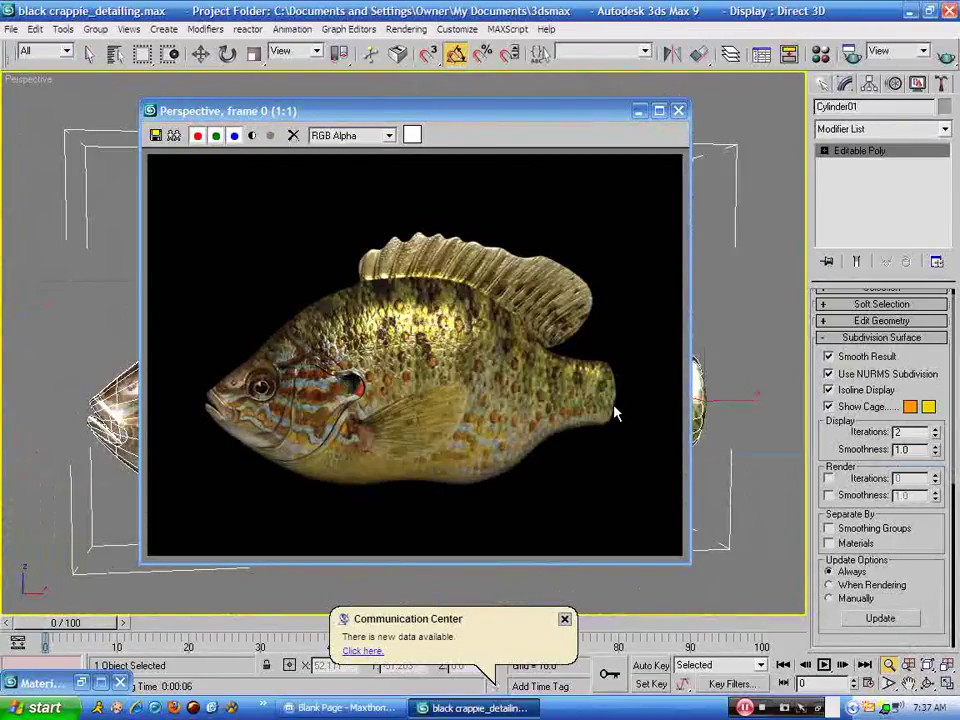
left_click(678, 110)
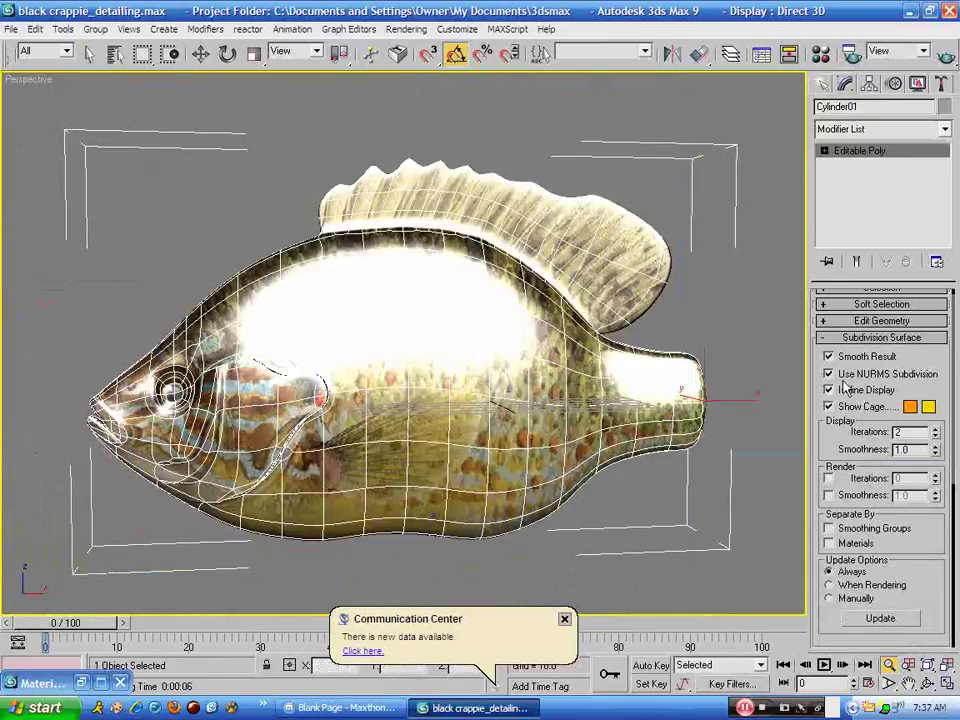
Turn off NURMS subdivision on the fish and save the scene
left_click(828, 373)
left_click(10, 29)
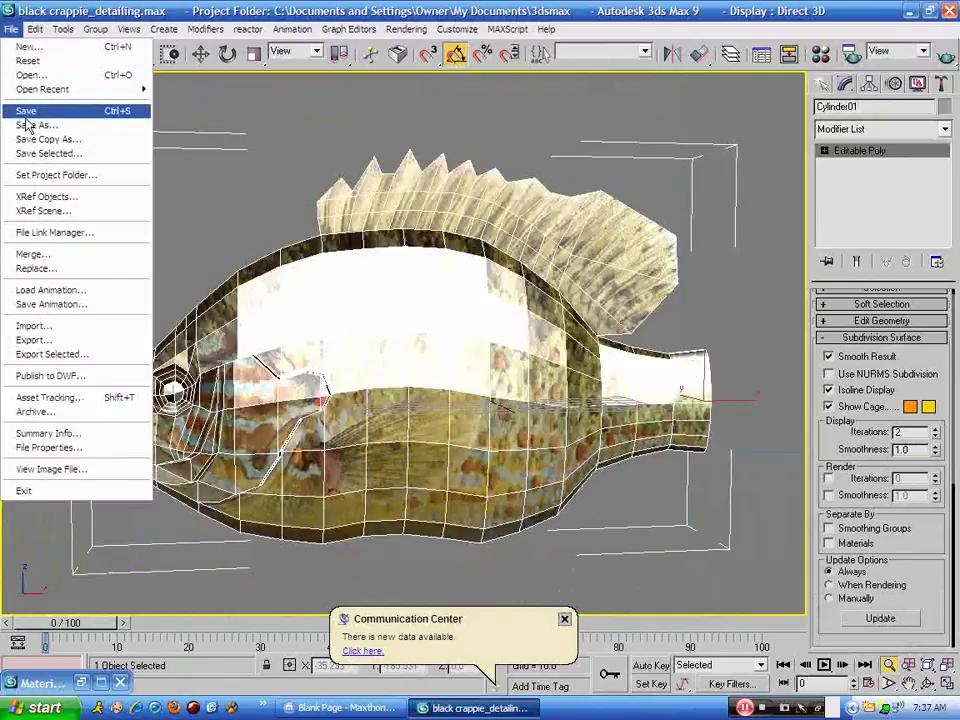
left_click(27, 112)
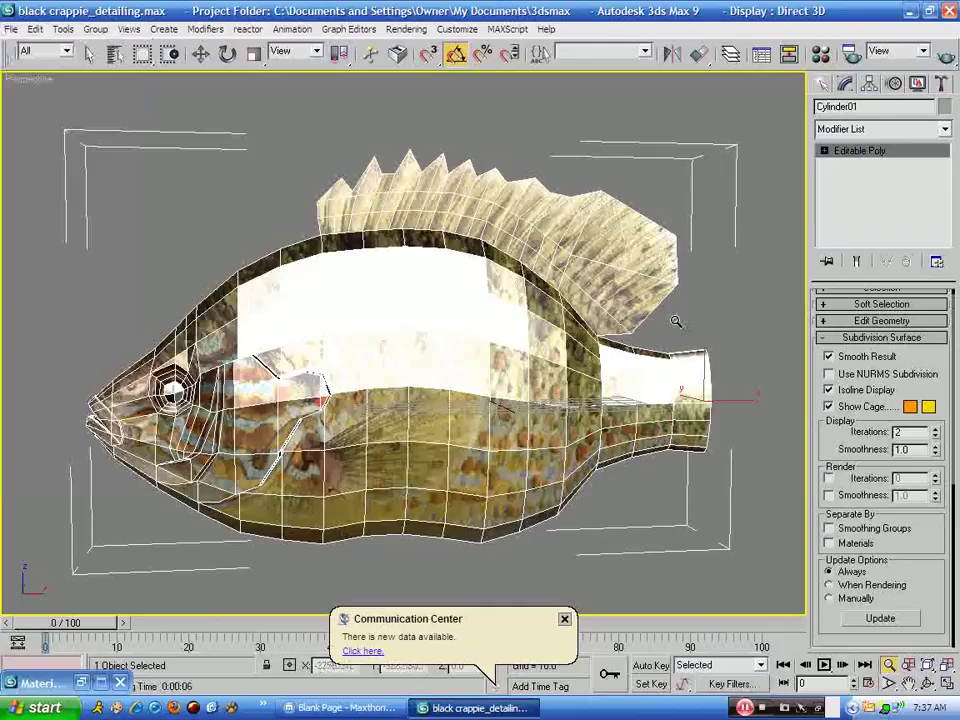
Examine the rear belly from below in the perspective view and the anal fin of the reference image in the front view
left_click(946, 684)
left_click(928, 683)
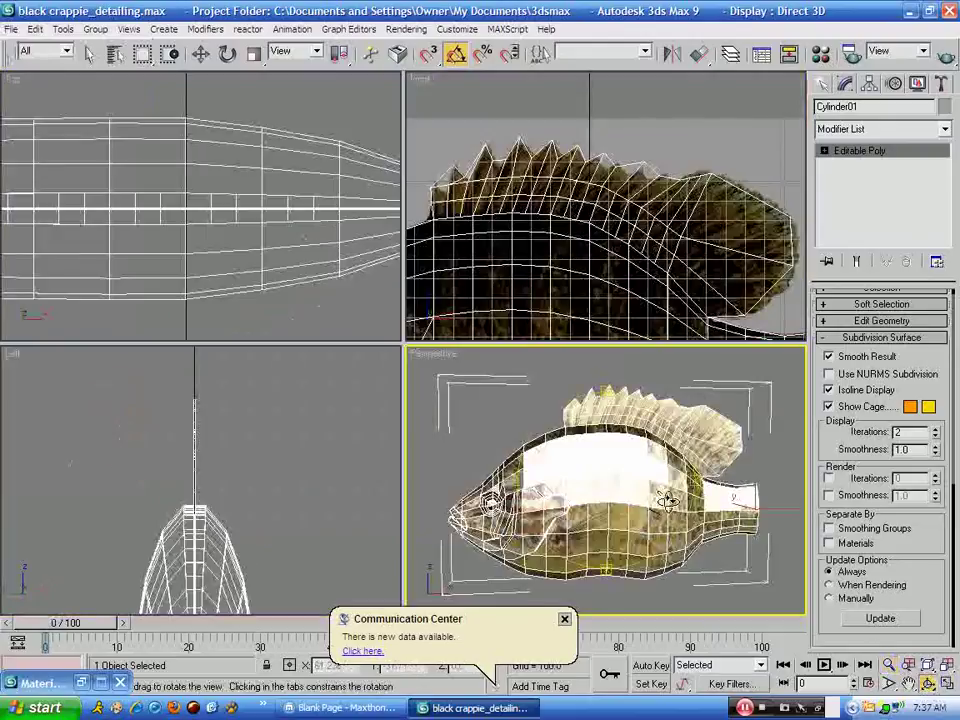
mouse_move(614, 511)
left_mouse_down()
mouse_move(684, 493)
mouse_move(612, 509)
left_mouse_up()
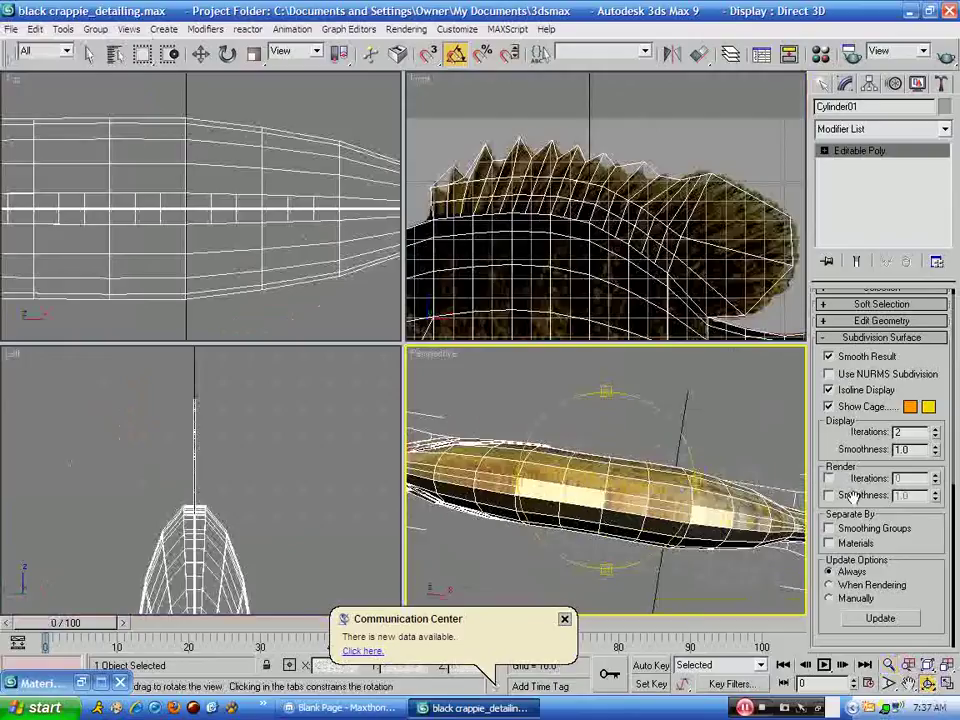
left_click(913, 686)
left_click_drag(567, 273, 571, 100)
left_click_drag(576, 332, 543, 244)
scroll(513, 307, "up", 3)
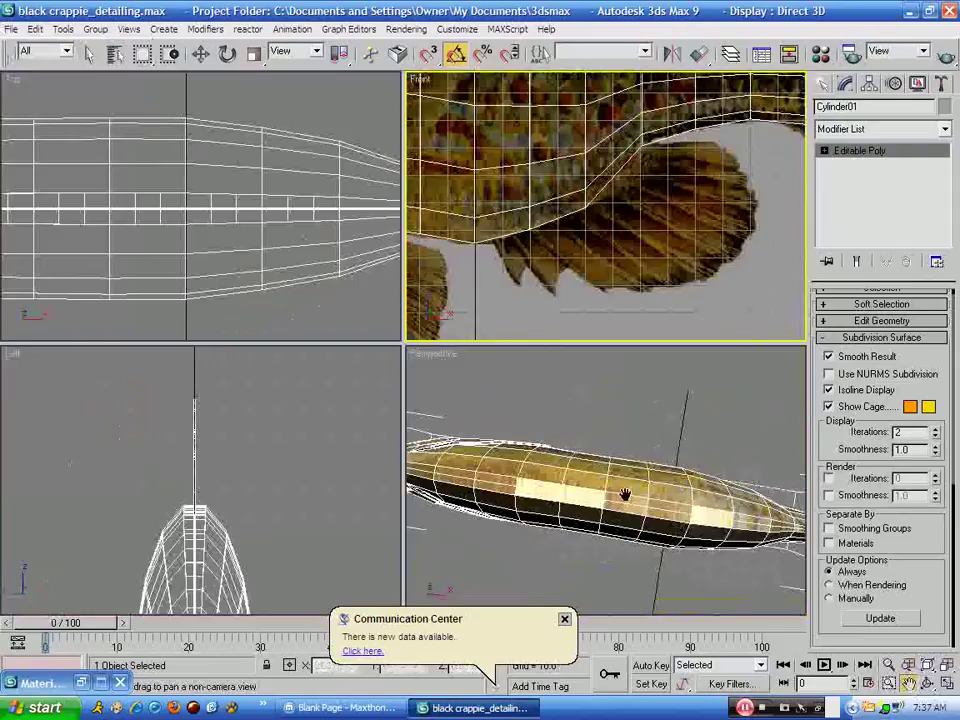
left_click_drag(627, 497, 536, 467)
scroll(600, 480, "up", 3)
left_click_drag(599, 480, 660, 476)
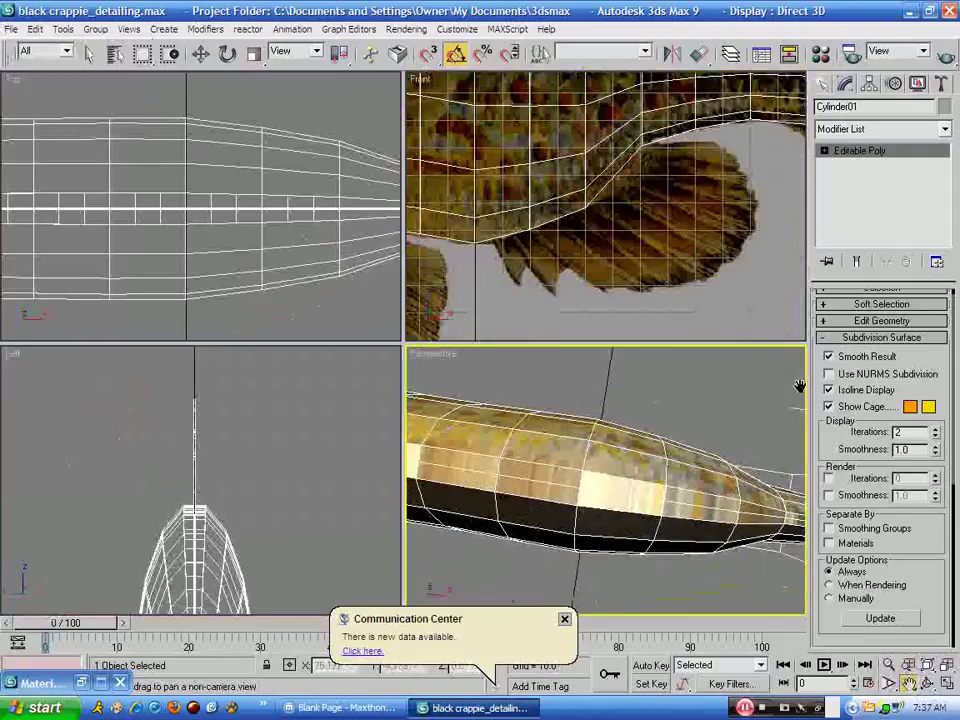
Chamfer the three consecutive centerline edges of the rear belly above the anal fin by 1.0
left_click(848, 337)
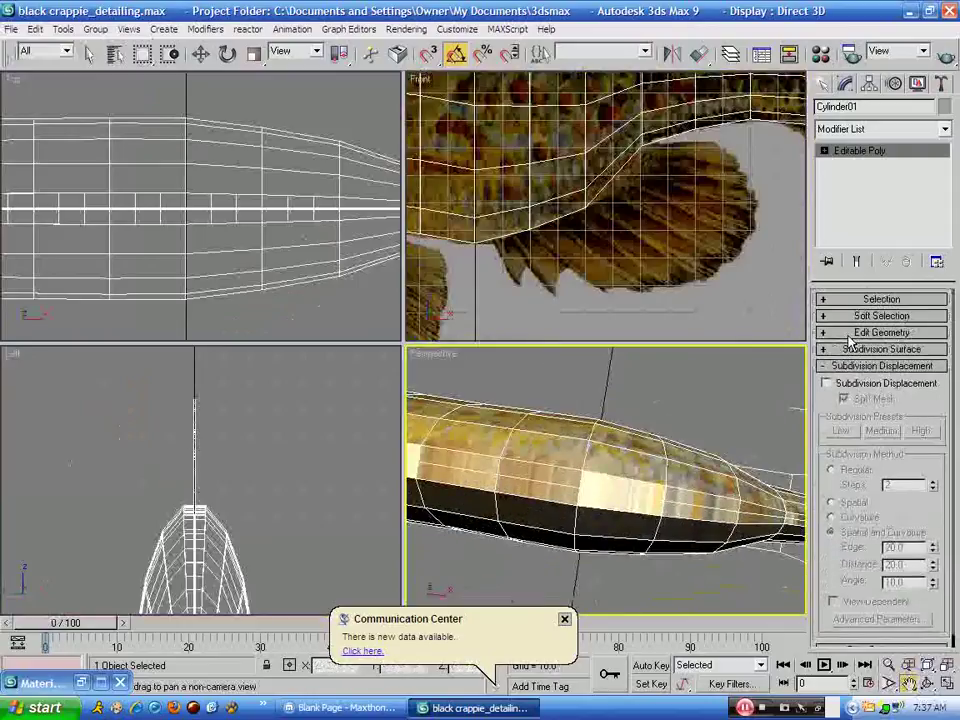
key("1")
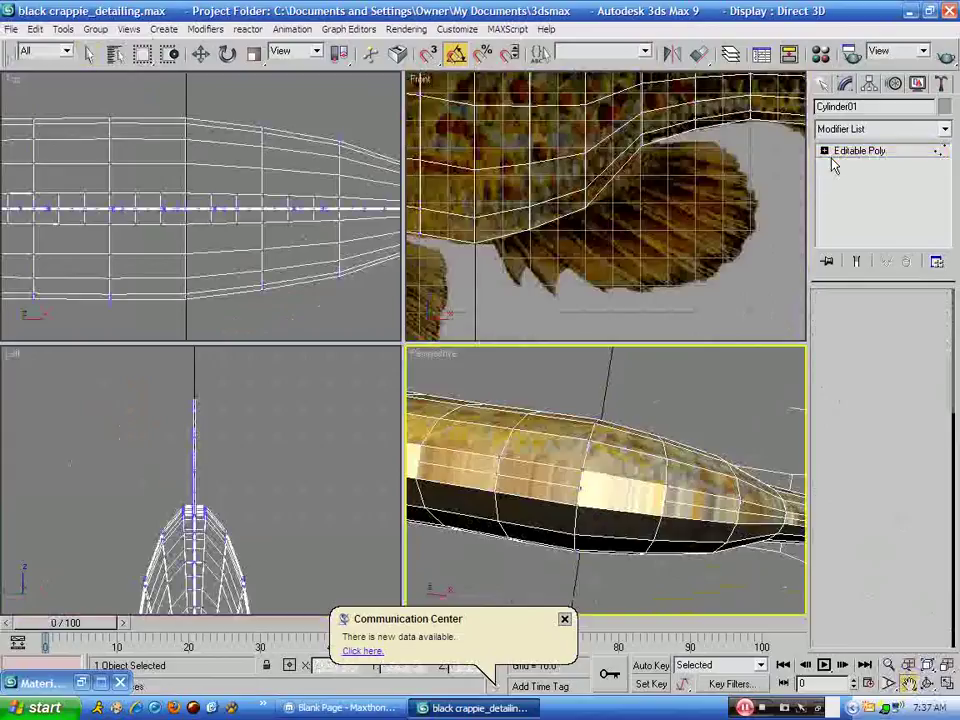
left_click(826, 151)
left_click(853, 178)
left_click(618, 478)
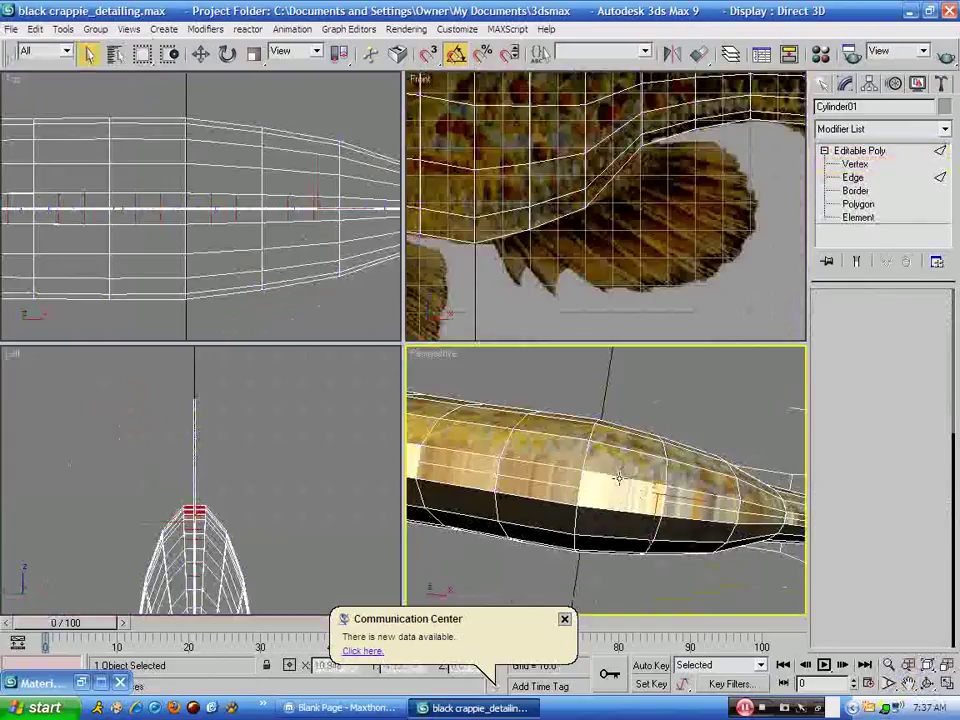
left_click(617, 492)
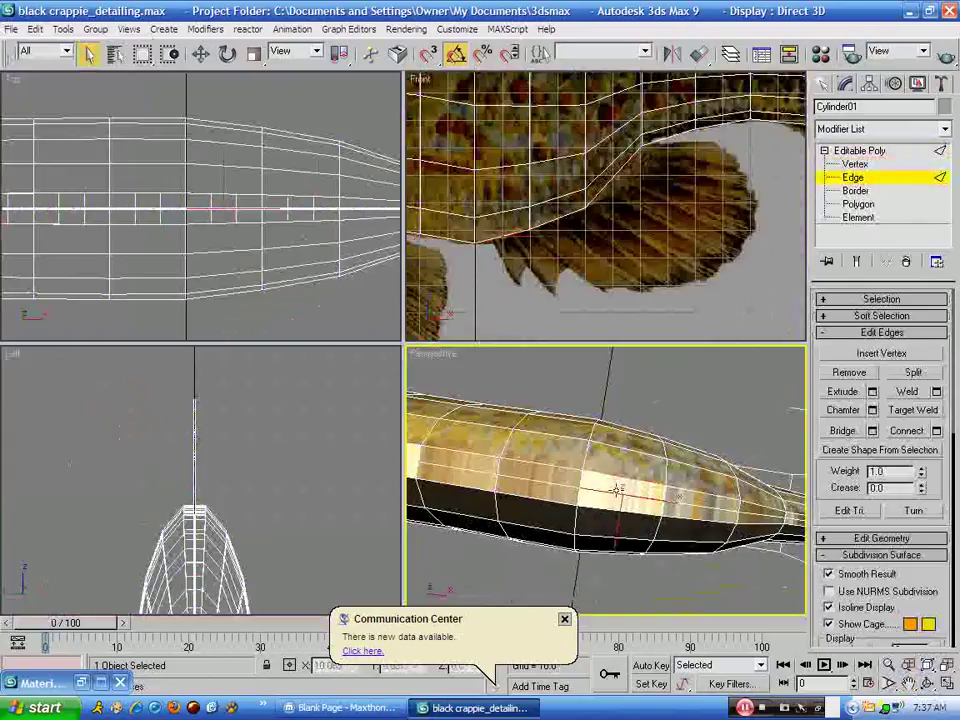
left_click(764, 506)
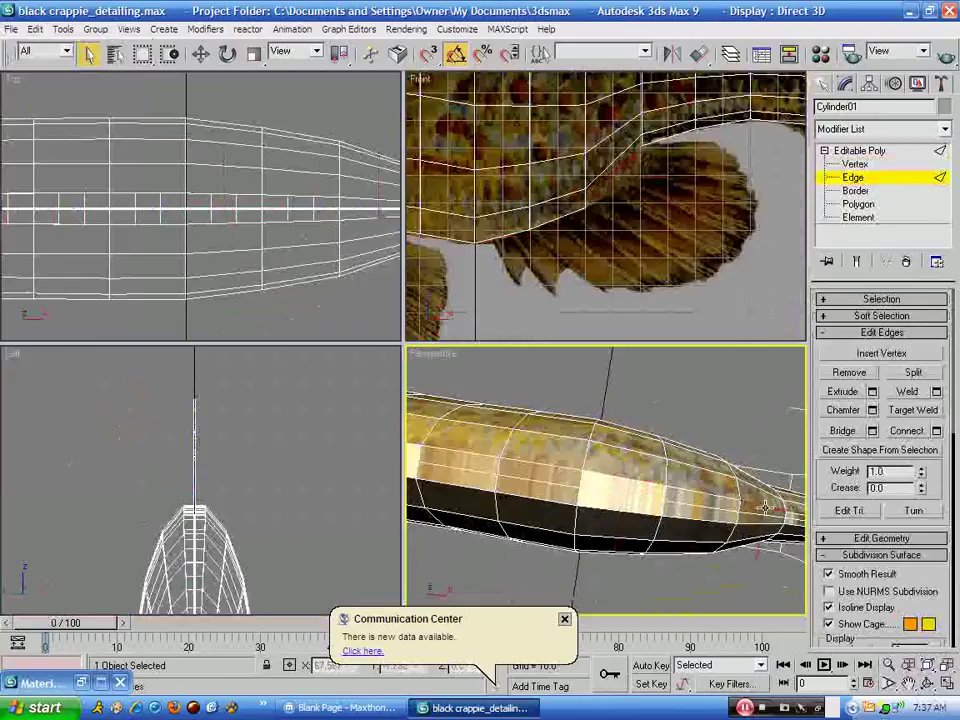
left_click(598, 490)
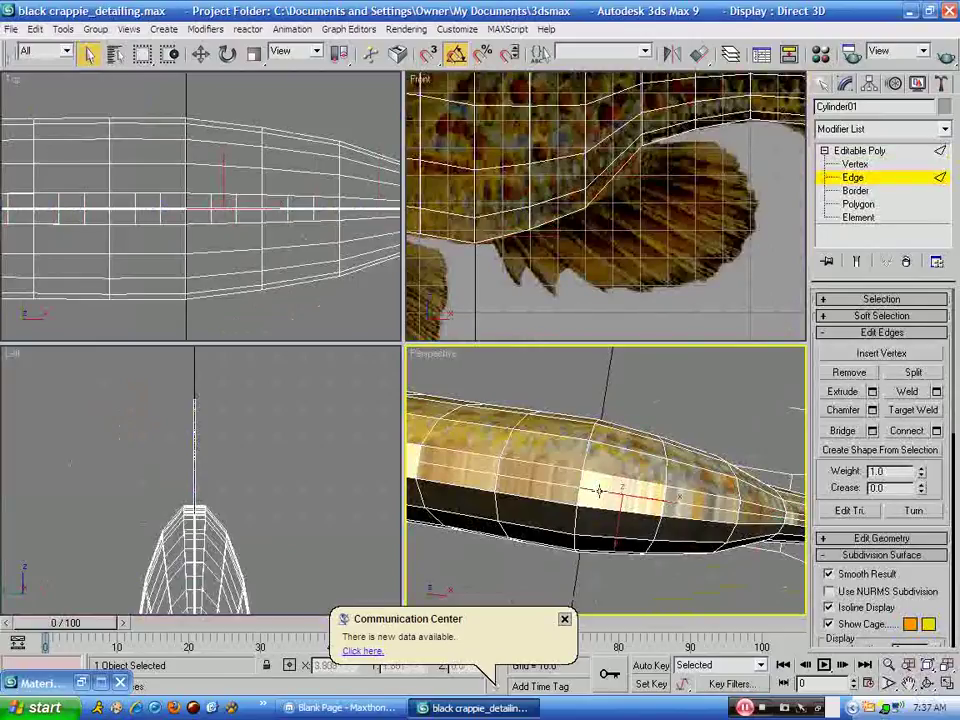
left_click(694, 504, "ctrl")
left_click(748, 513, "ctrl")
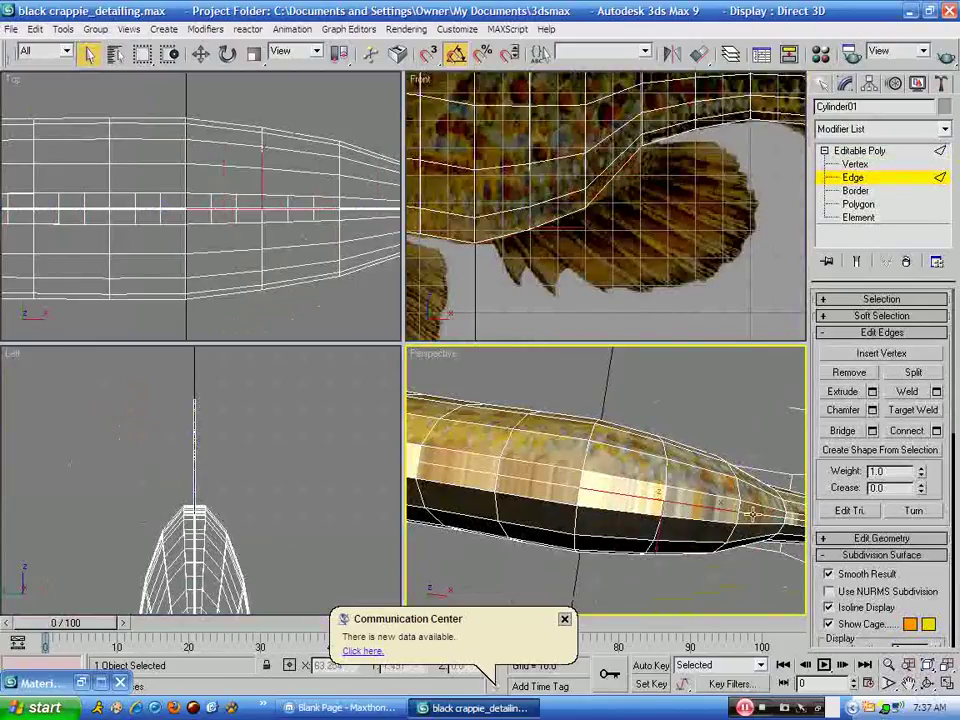
left_click(872, 410)
type("1")
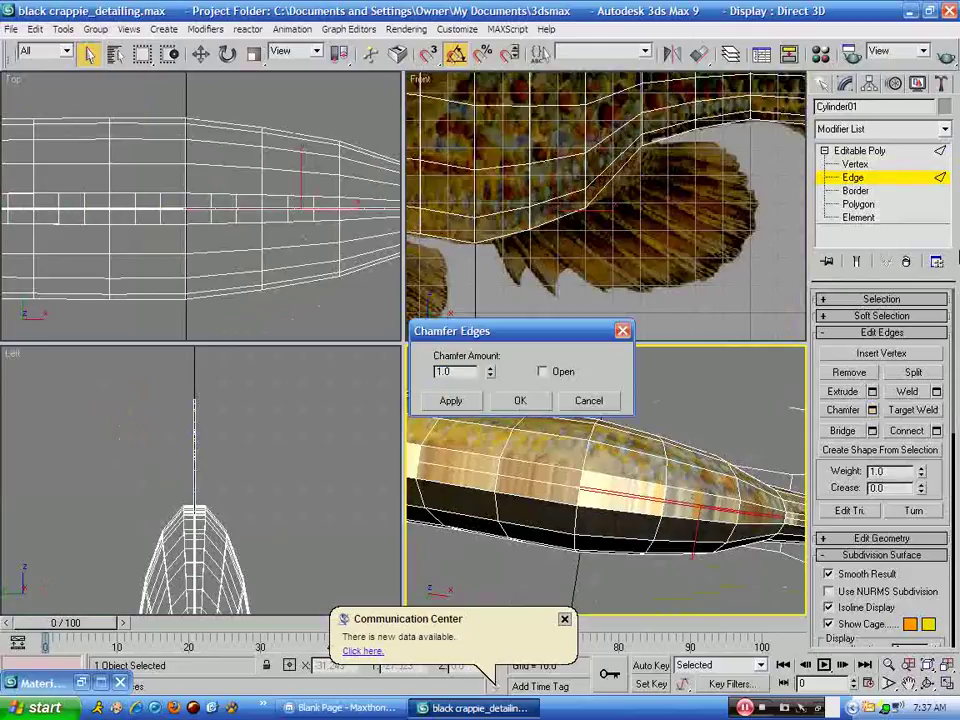
left_click(519, 399)
Extrude the three narrow chamfered polygons along the rear belly centerline as a group by 13.1, three times in succession
left_click(856, 204)
left_click(620, 494)
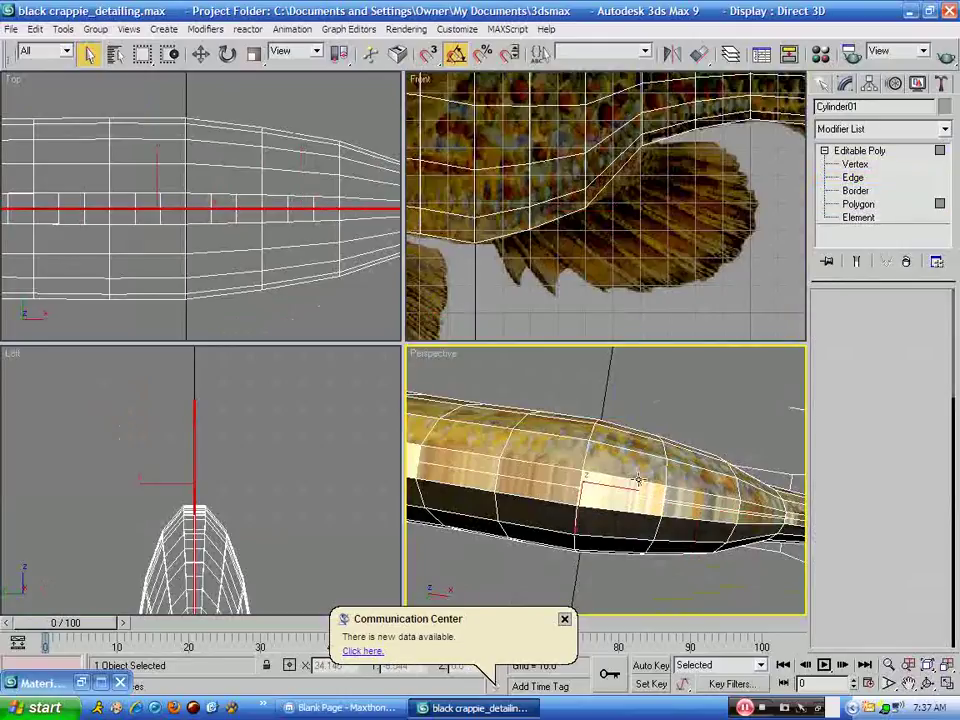
left_click(621, 495)
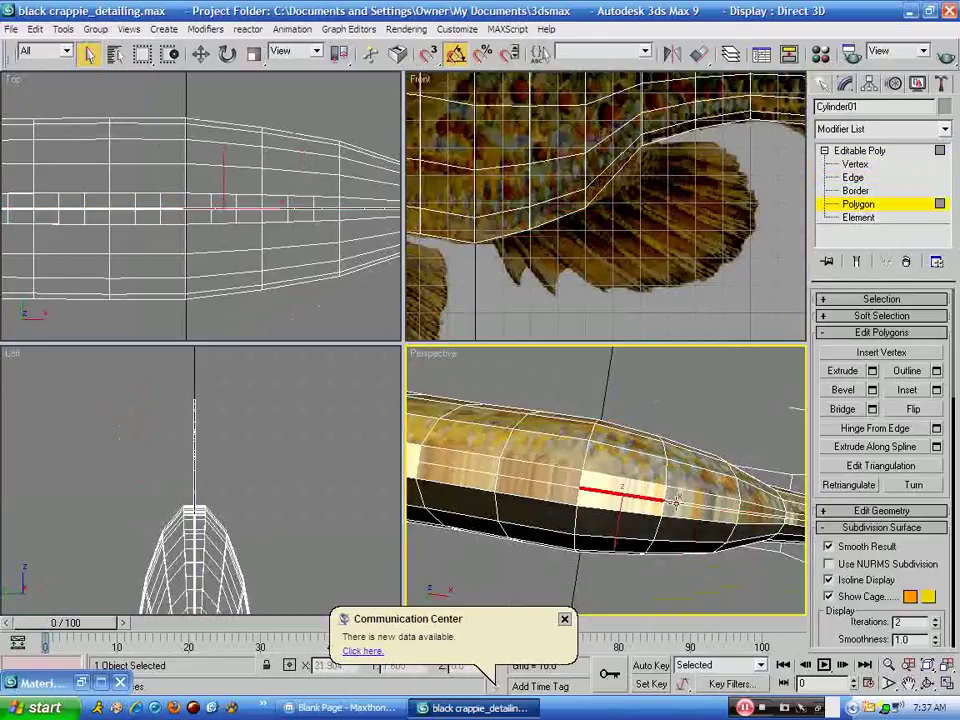
left_click(746, 511, "ctrl")
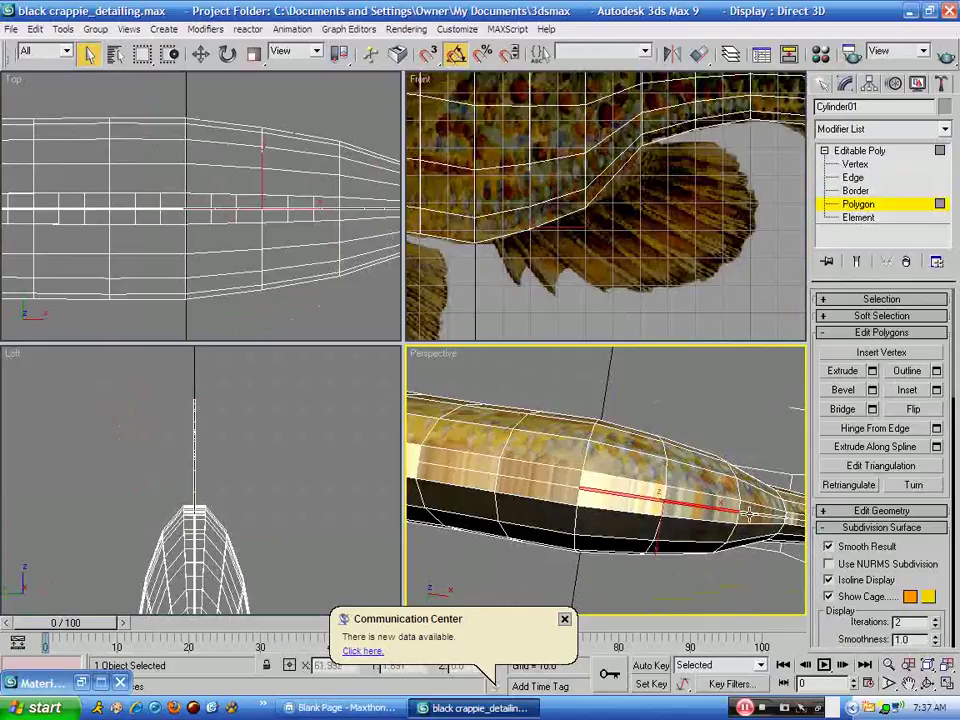
left_click(774, 504, "ctrl")
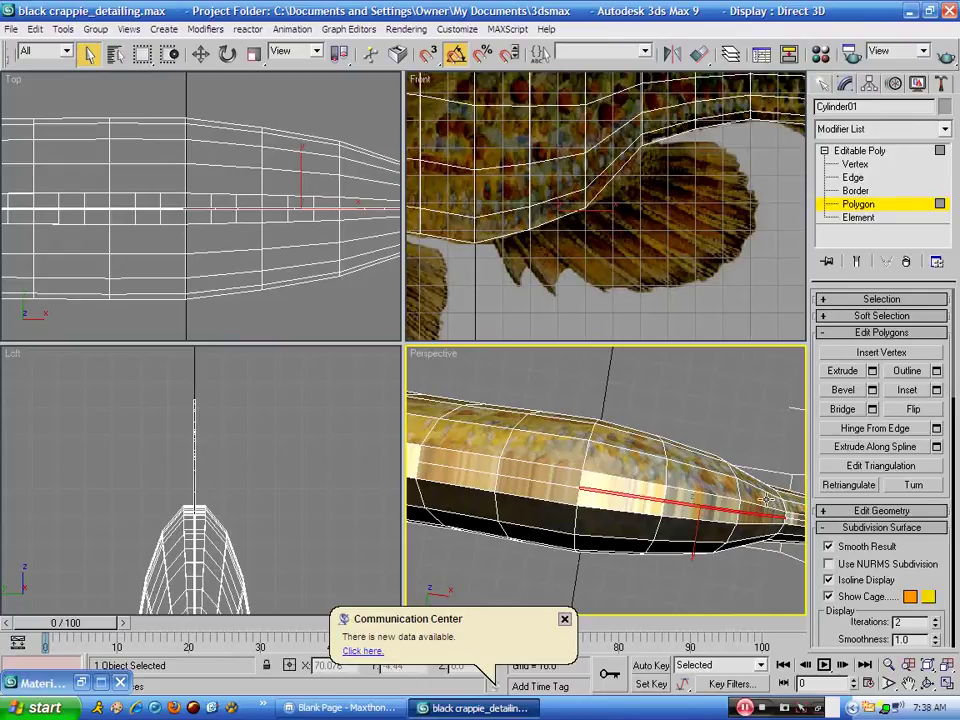
left_click(872, 371)
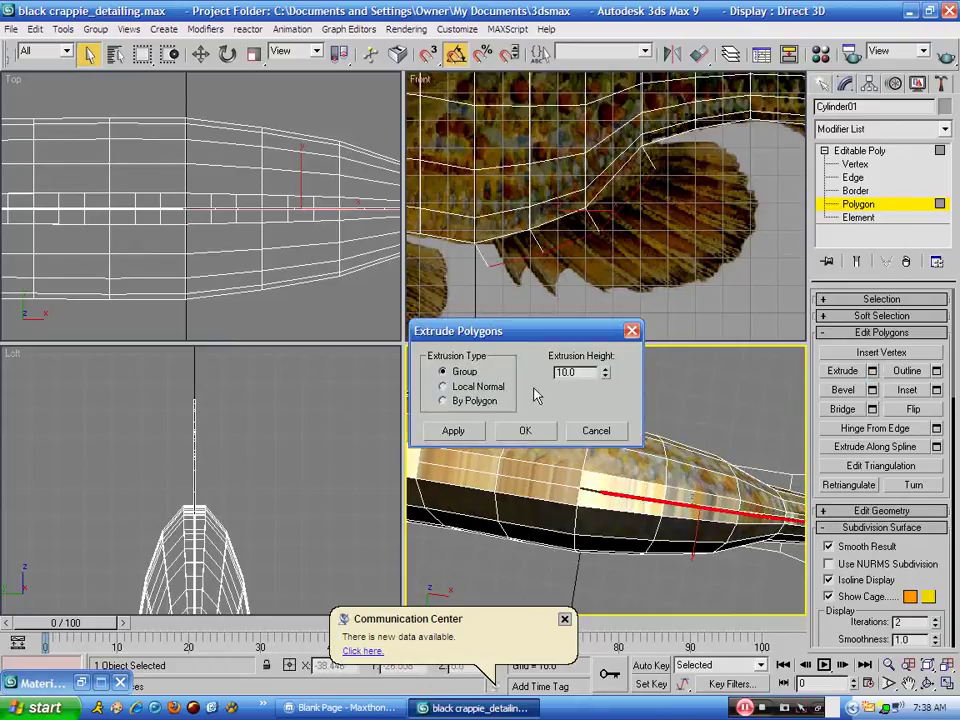
left_click_drag(600, 370, 591, 339)
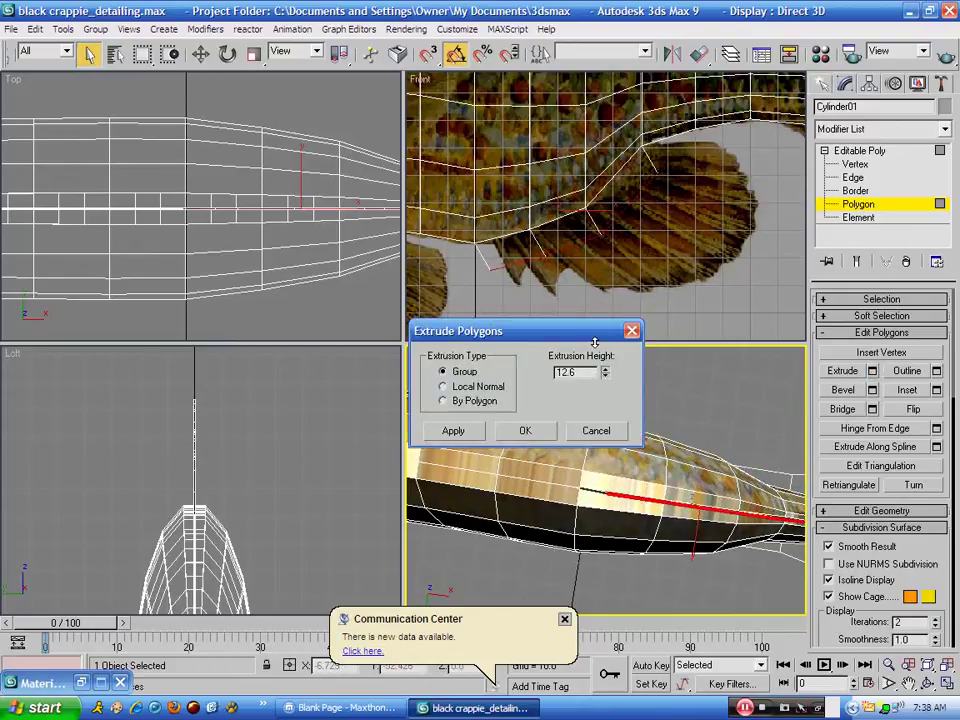
left_click(453, 431)
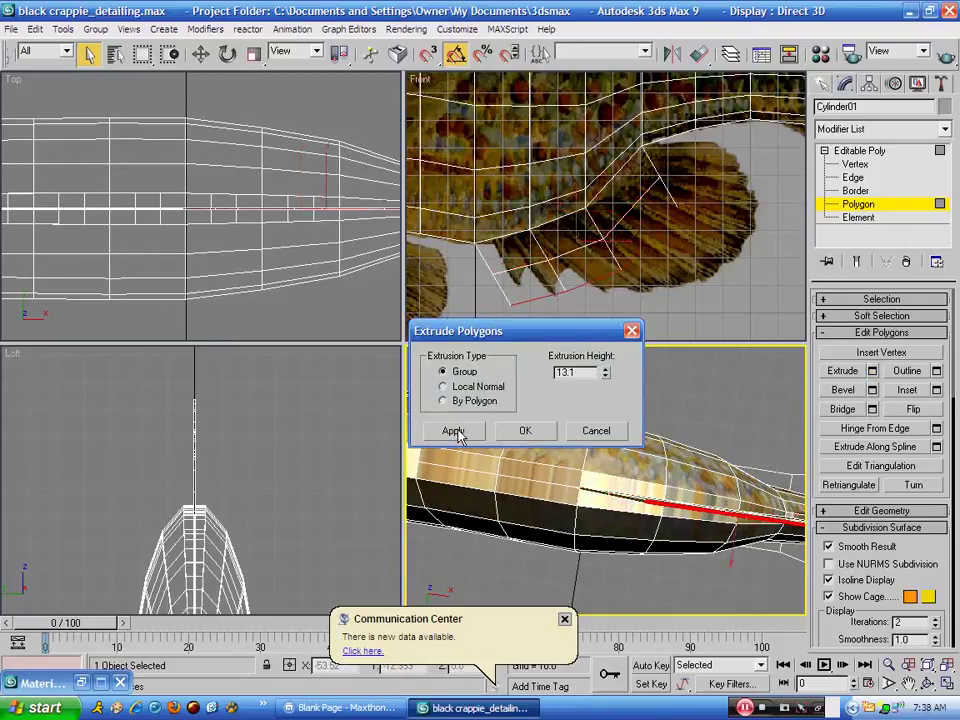
left_click(521, 431)
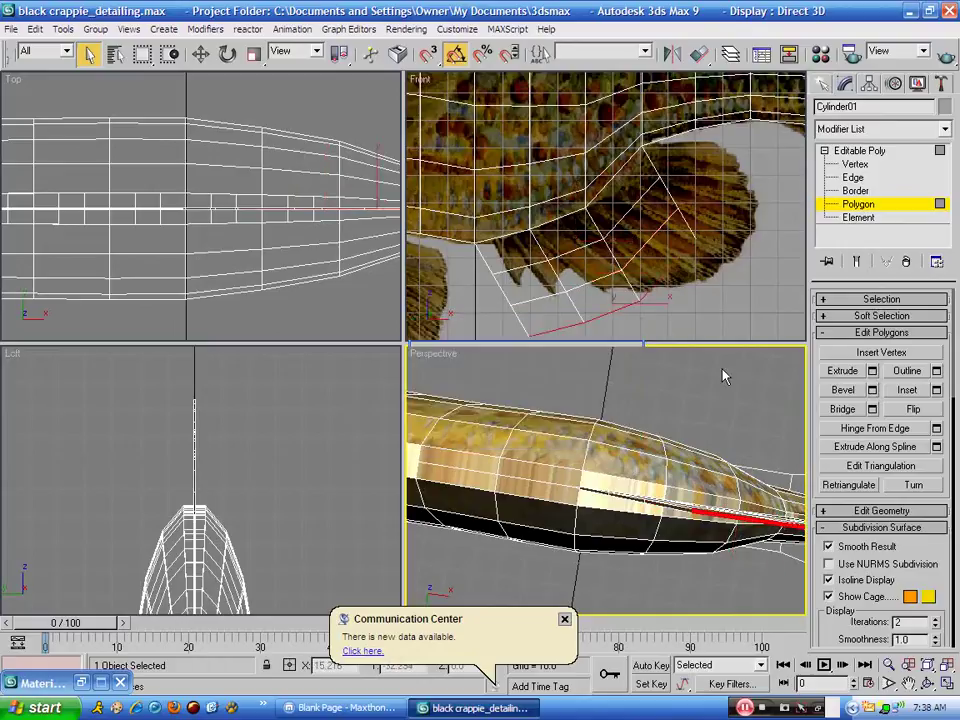
Move the extruded fin's rearmost vertices and the outer vertex beside them onto the anal fin's rear outline in the front view
left_click(855, 165)
left_click(666, 188)
key("1")
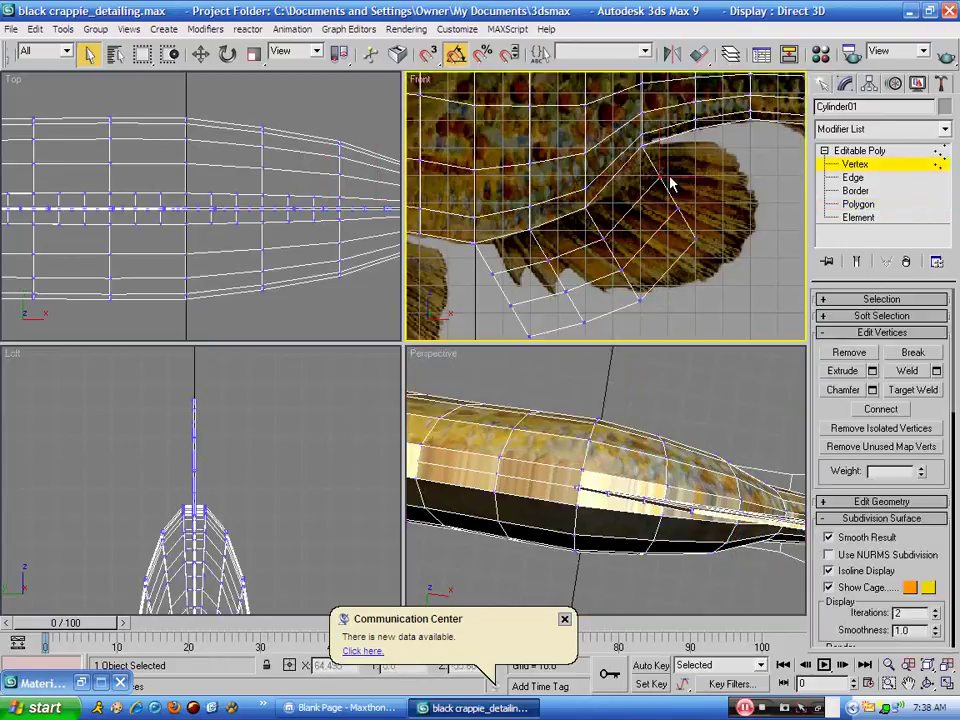
left_click(202, 55)
left_click(659, 180)
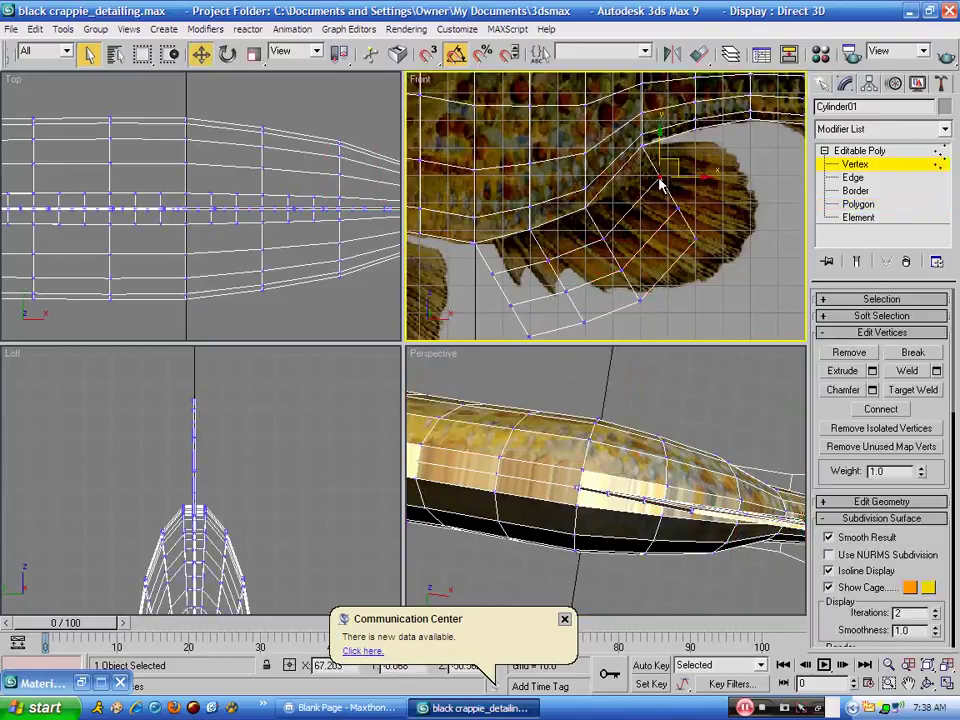
left_click_drag(673, 160, 746, 146)
left_click(697, 241)
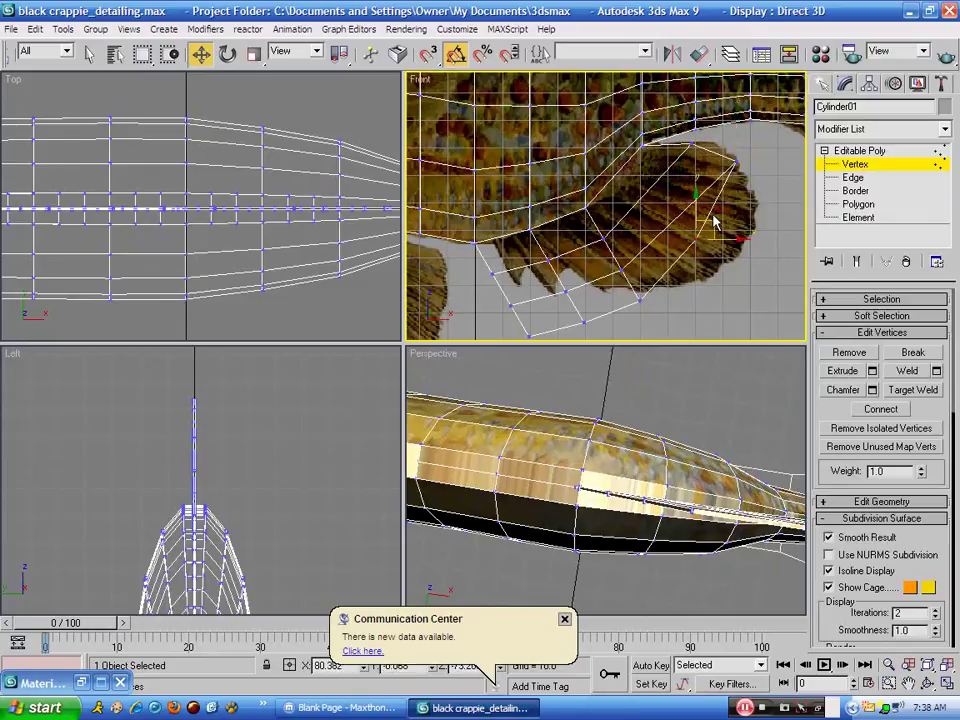
left_click(718, 222)
left_click_drag(688, 250, 765, 195)
left_click(640, 300)
left_click_drag(651, 285, 720, 236)
left_click(729, 256)
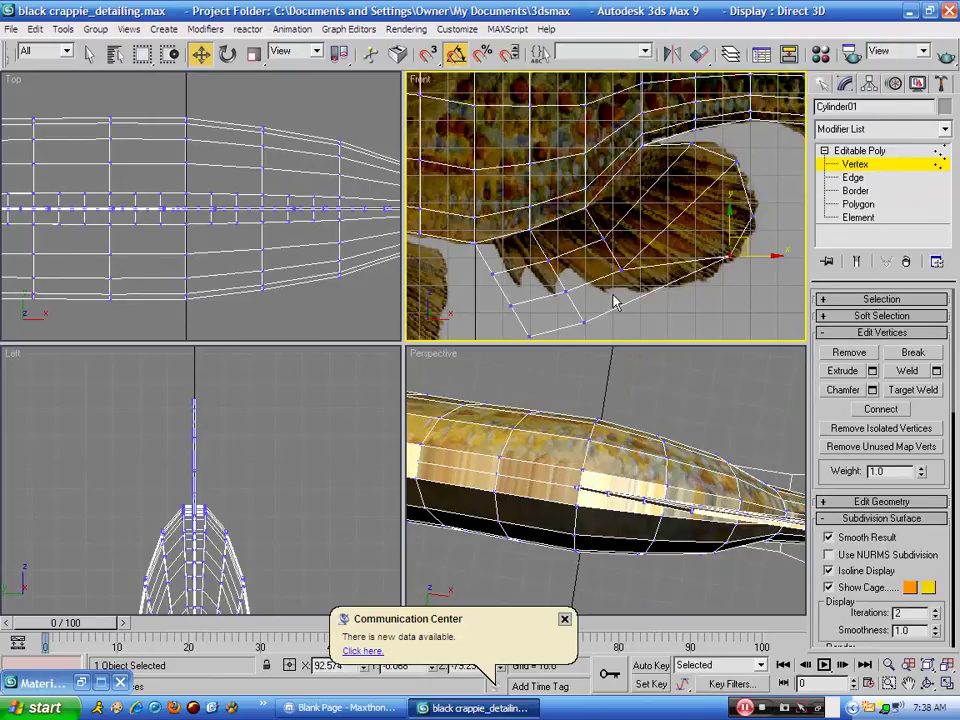
Shift the two inner vertices in the anal fin's rear half rearward and up to follow the fin rays
left_click(621, 270)
left_click_drag(636, 257, 672, 230)
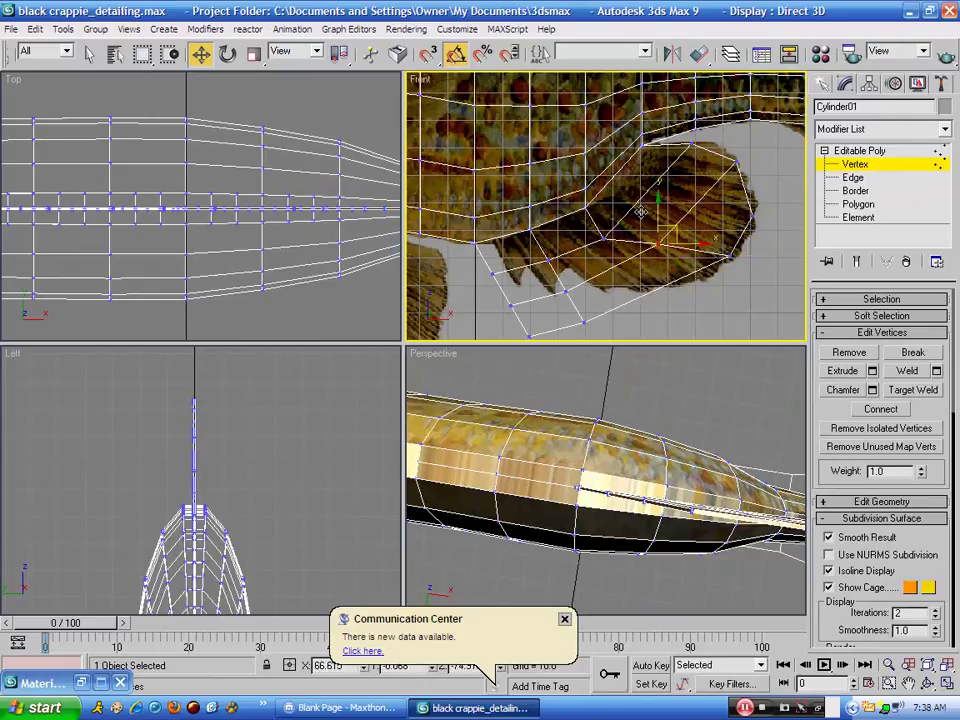
left_click(604, 238)
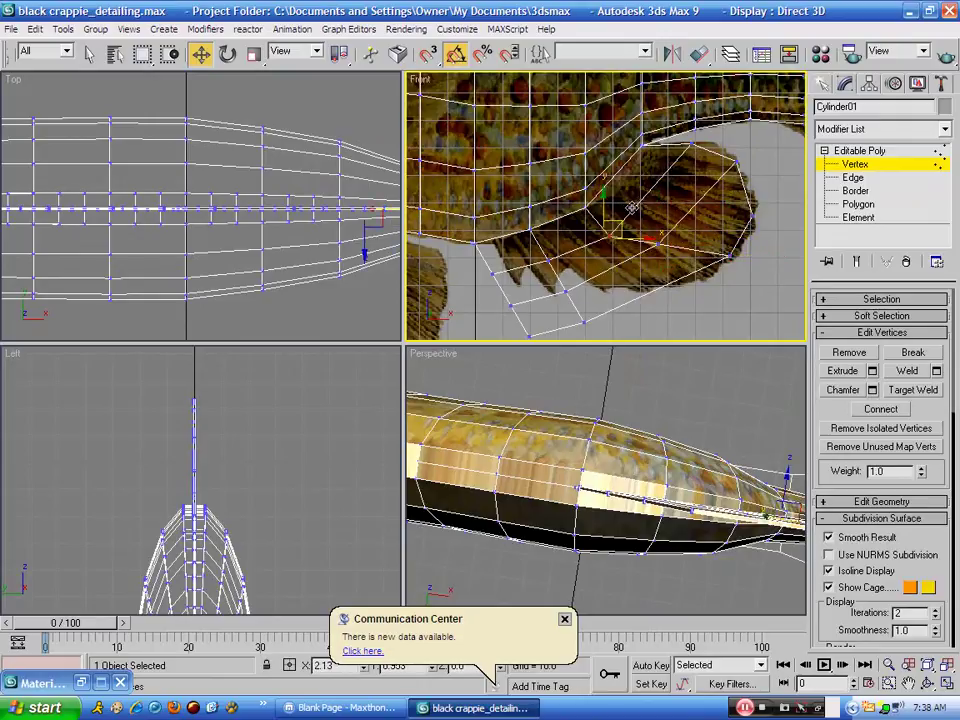
left_click(626, 230)
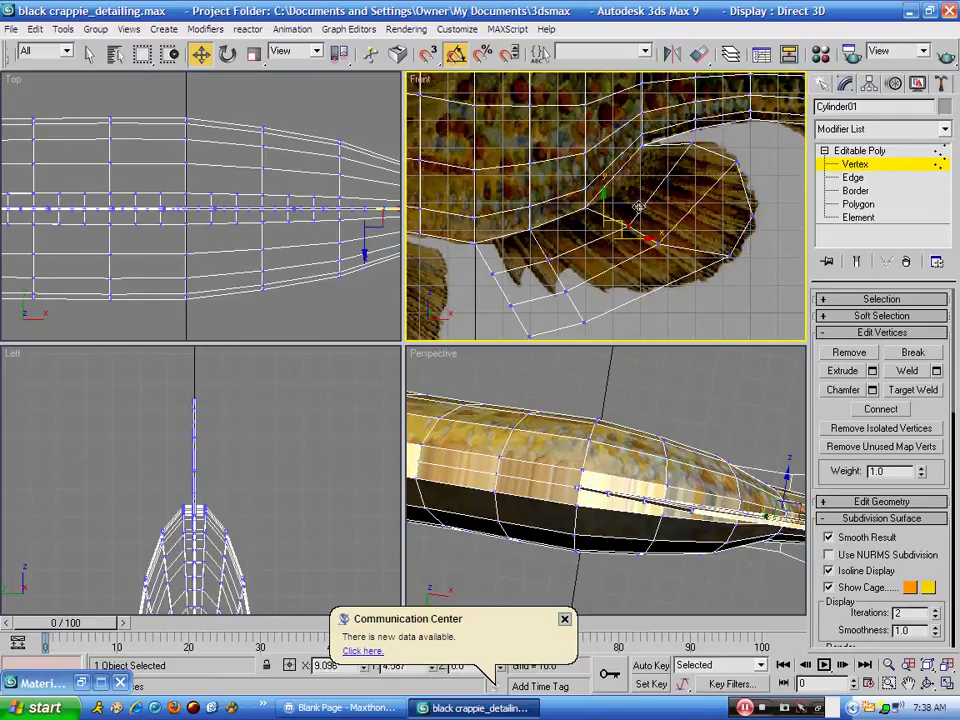
Reposition the anal fin's next column of vertices toward the front, placing the outermost one on the reference fin's lower outline
left_click(585, 321)
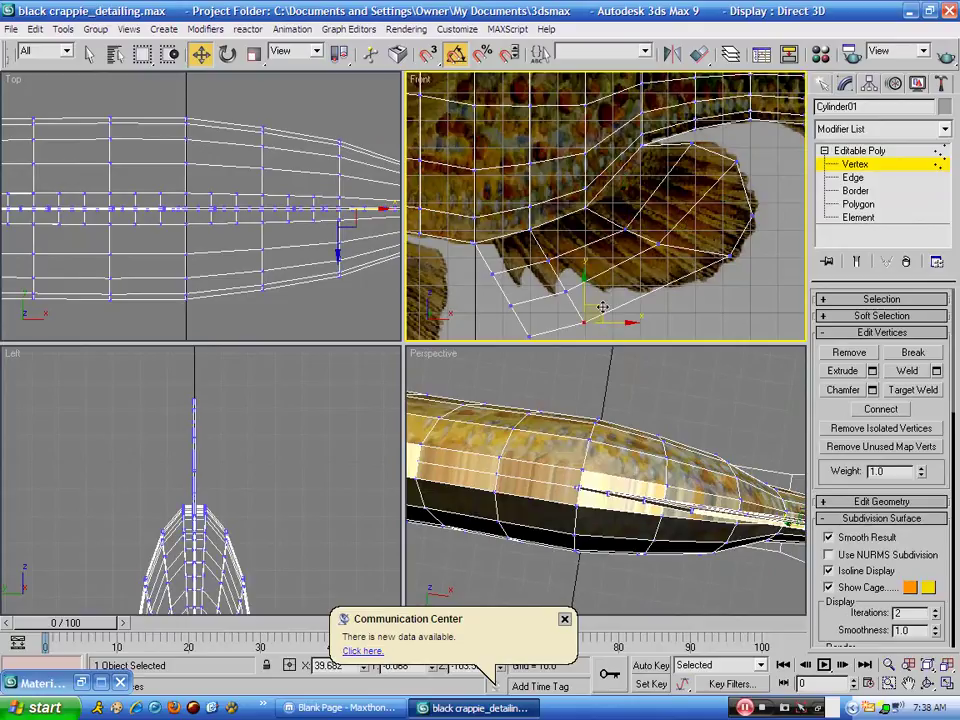
left_click_drag(602, 307, 694, 268)
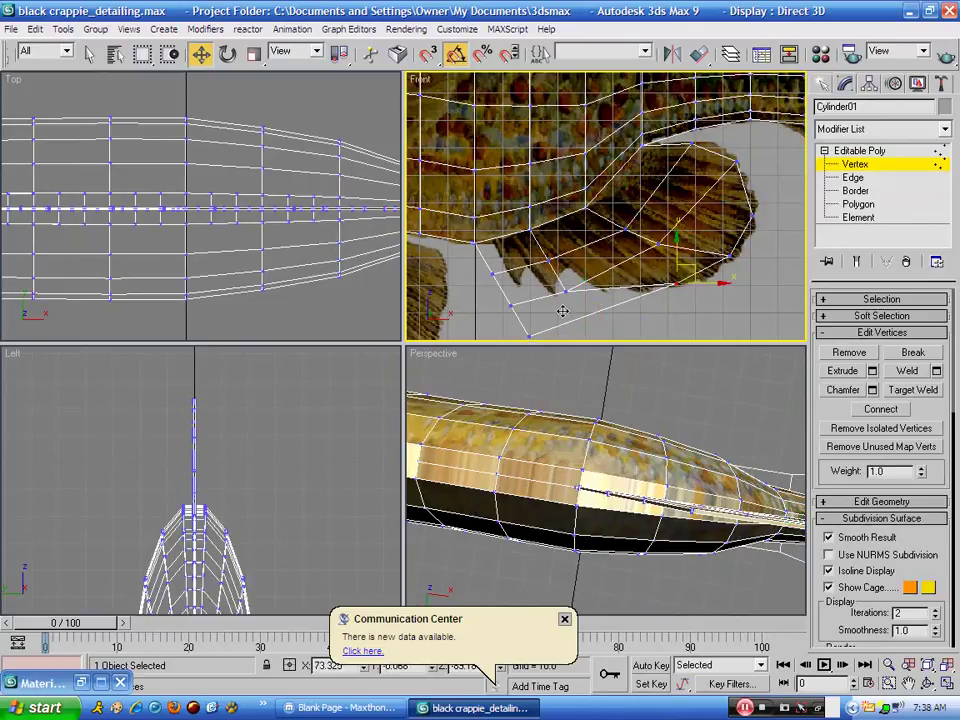
left_click(567, 290)
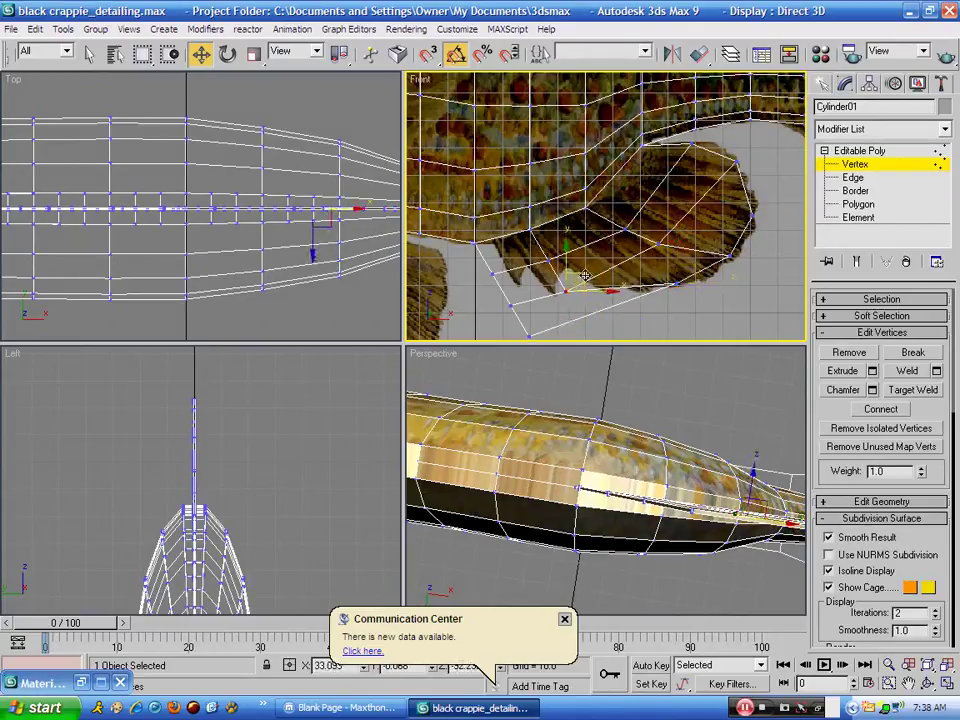
left_click_drag(590, 285, 627, 262)
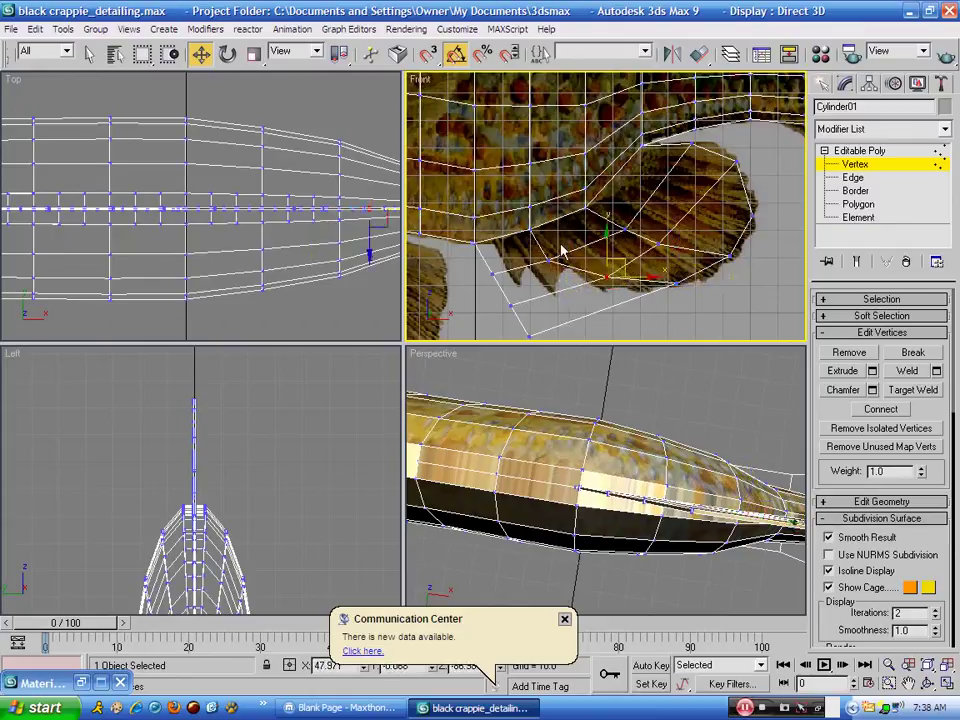
left_click(550, 260)
left_click_drag(566, 248, 576, 240)
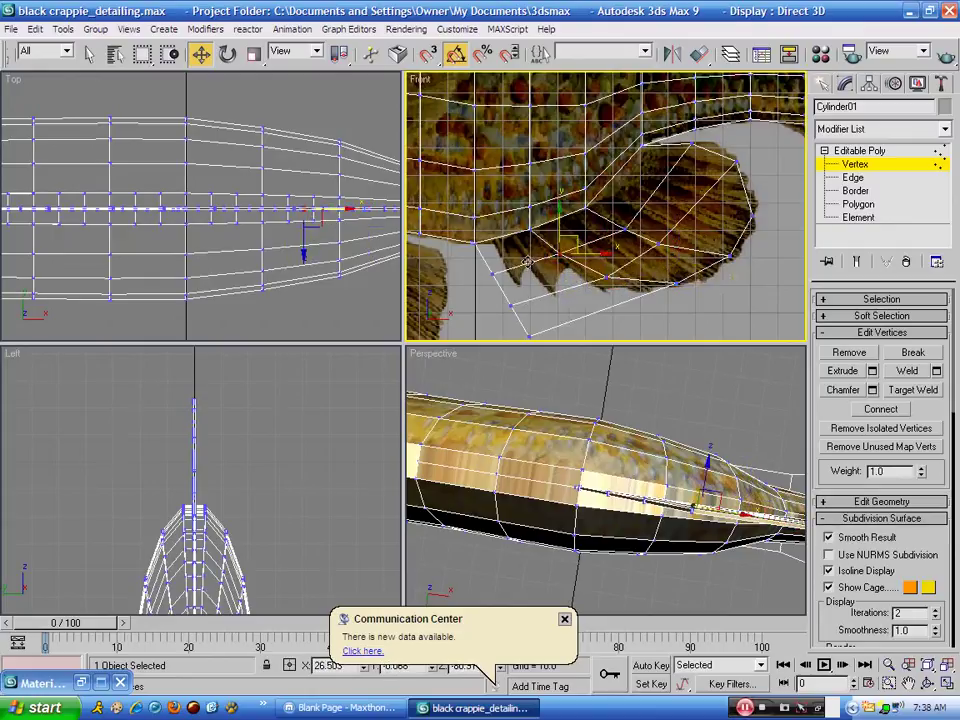
Move the three frontmost anal fin vertices onto the reference fin's front spines and lower outline
left_click(490, 271)
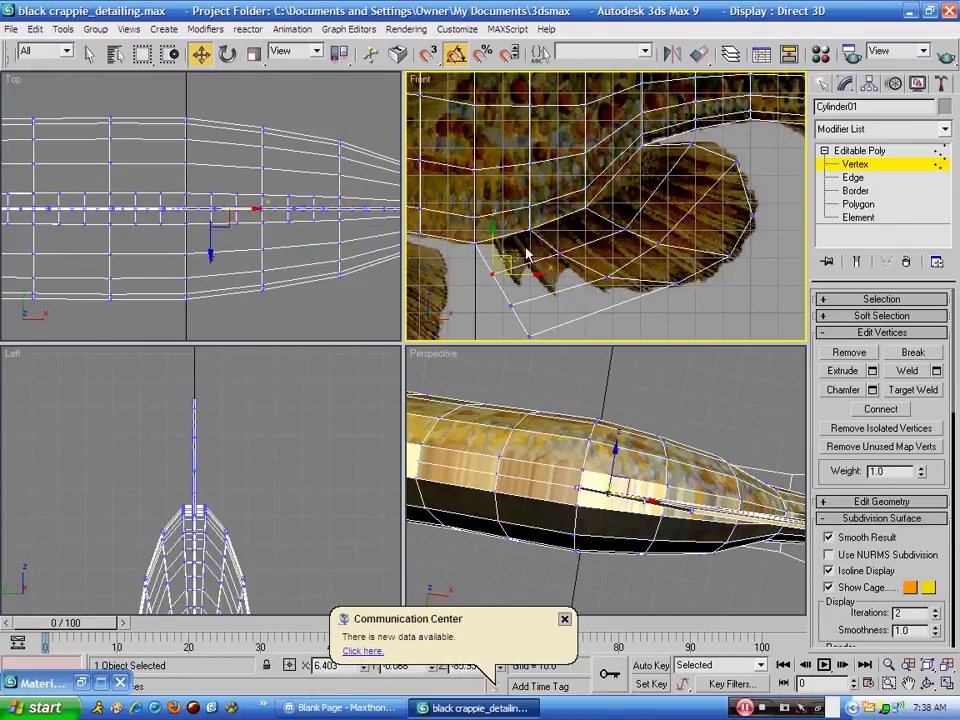
left_click_drag(522, 249, 520, 250)
left_click_drag(482, 288, 505, 288)
left_click_drag(527, 331, 562, 278)
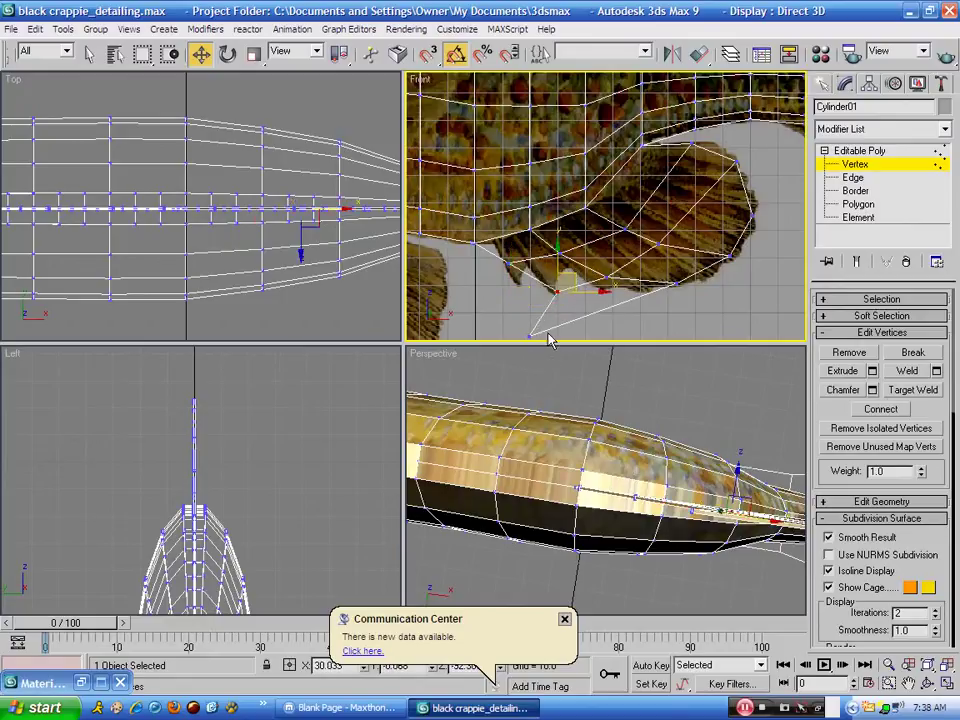
left_click(531, 336)
left_click_drag(547, 320, 622, 279)
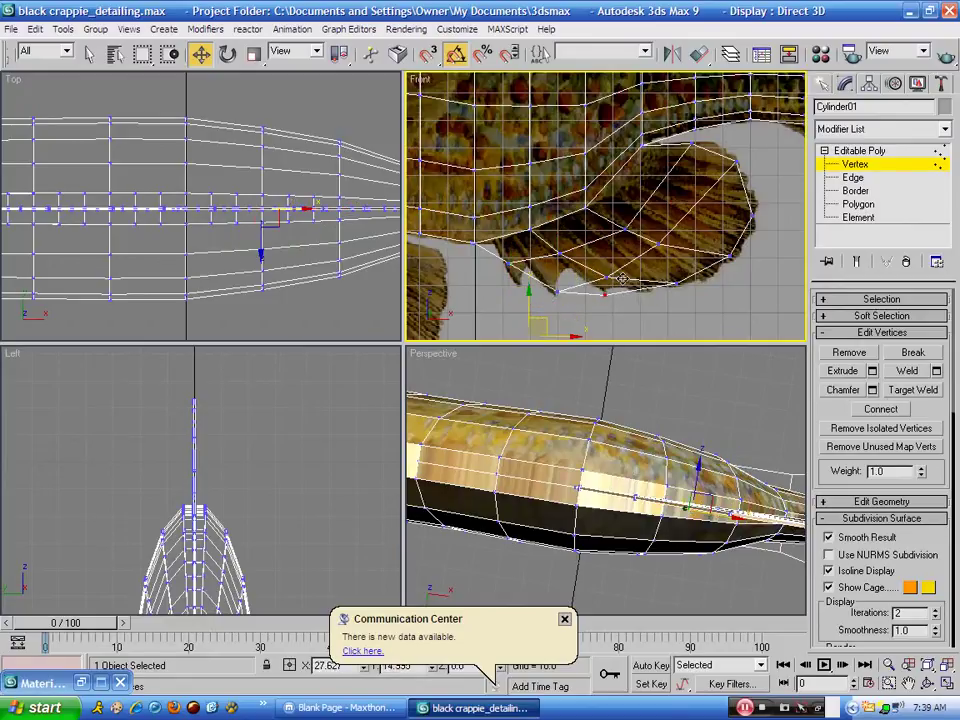
Check the anal fin with the whole fish turned side-on in perspective, leave vertex editing, and save the scene
left_click(929, 684)
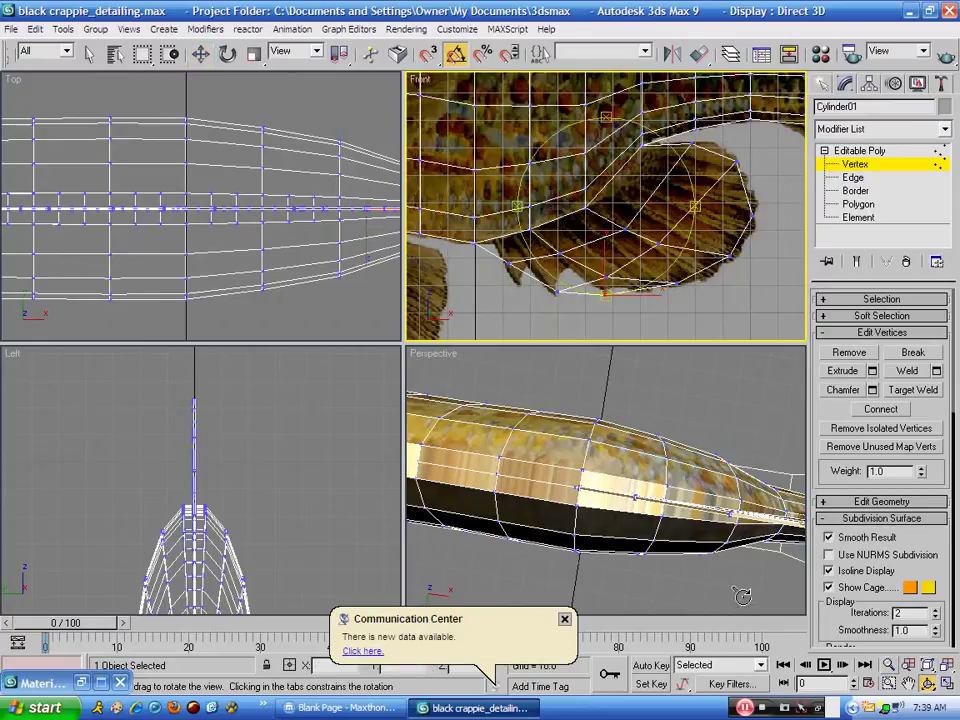
left_click_drag(593, 502, 562, 519)
left_click(909, 684)
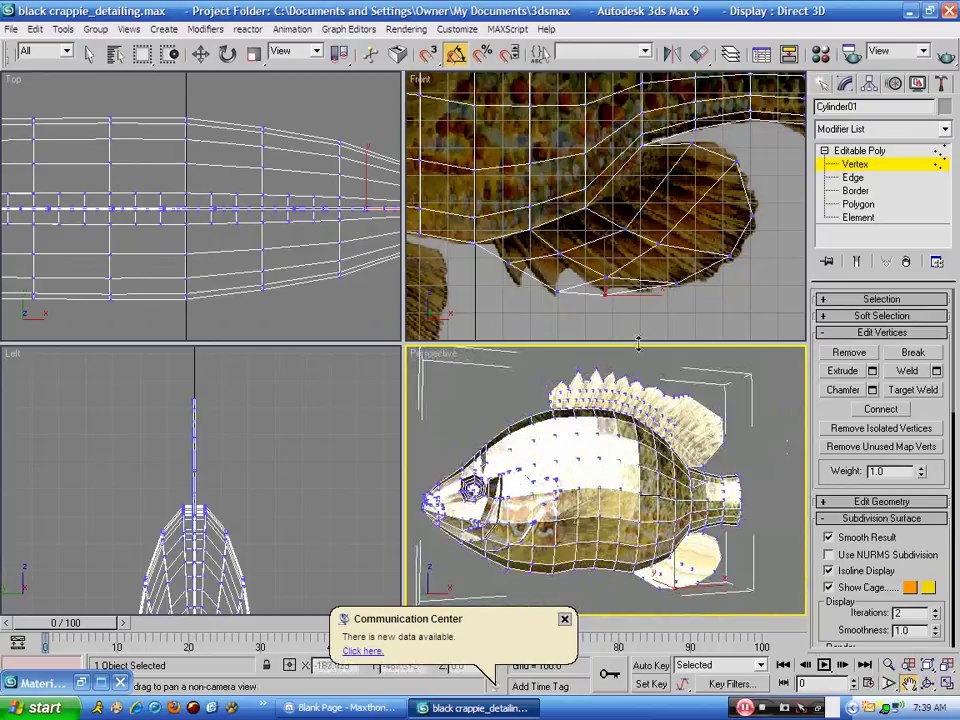
left_click(614, 298)
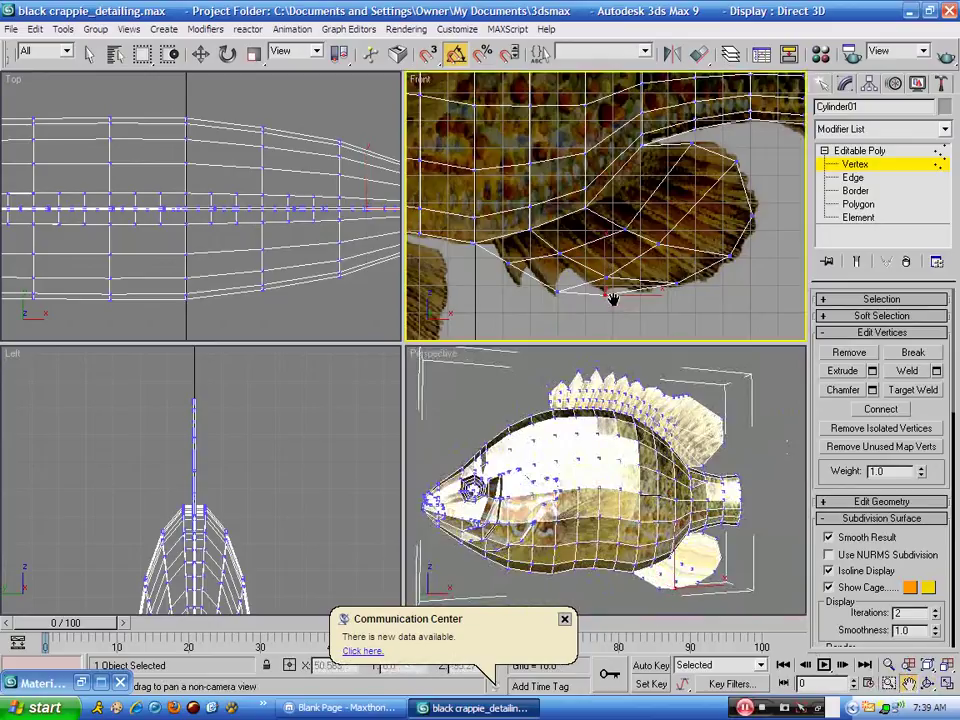
left_click(855, 166)
left_click(10, 29)
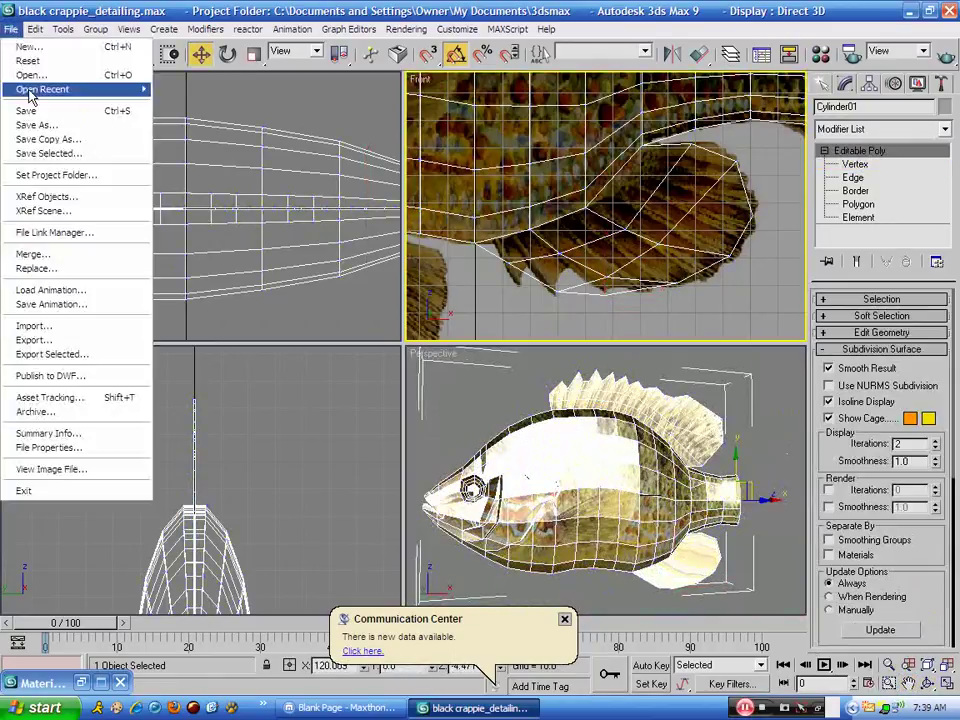
left_click(28, 110)
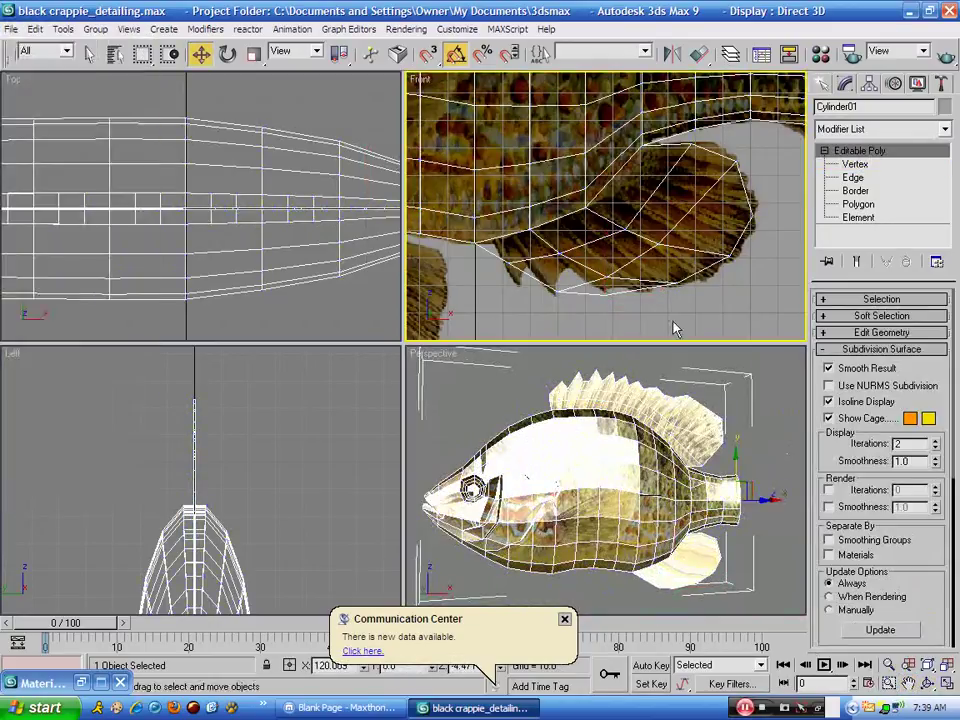
key("2")
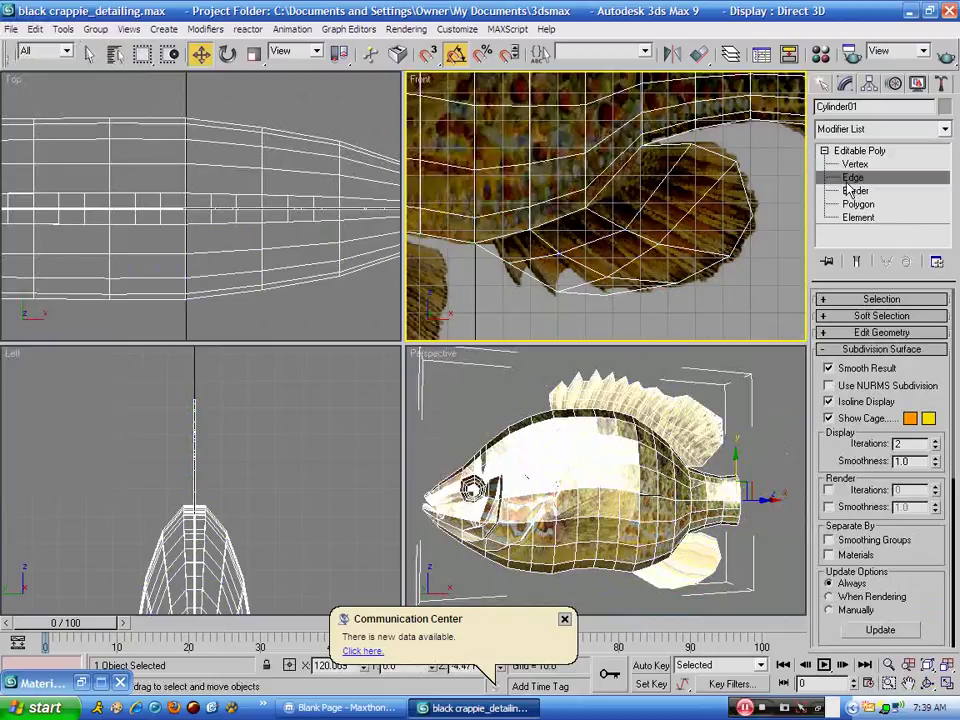
left_click(604, 289)
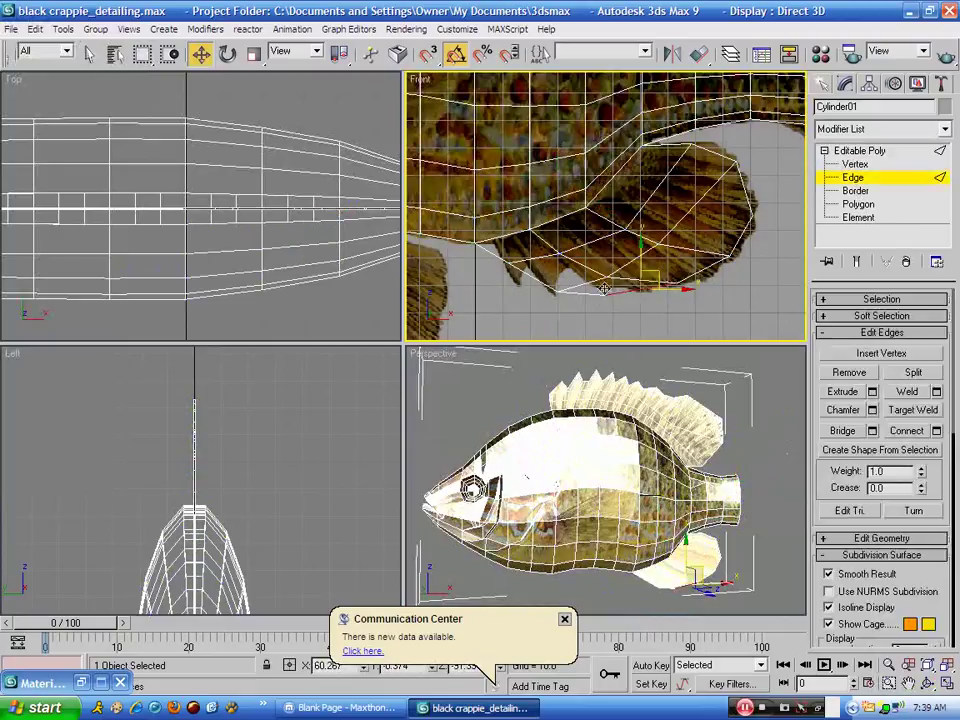
left_click(583, 284, "ctrl")
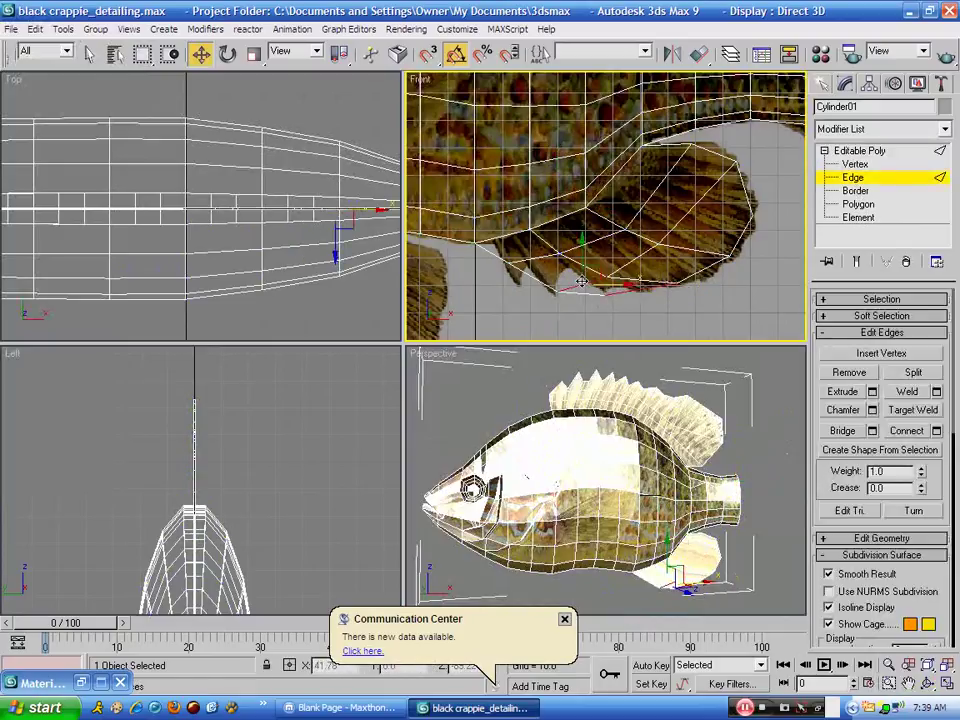
left_click(532, 257, "ctrl")
left_click(505, 237, "ctrl")
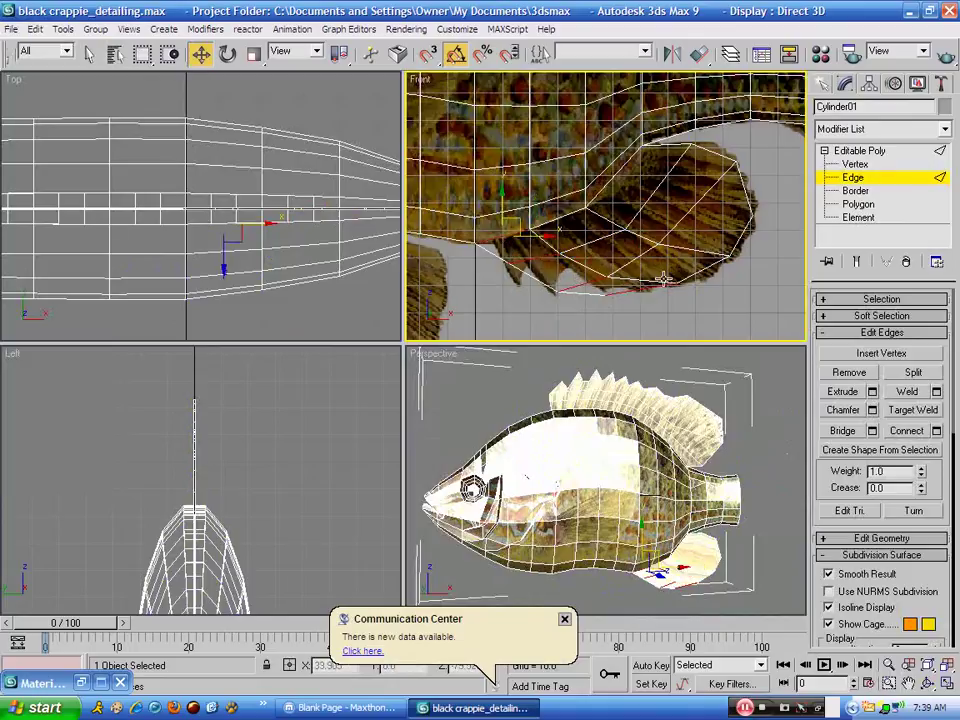
left_click(649, 311)
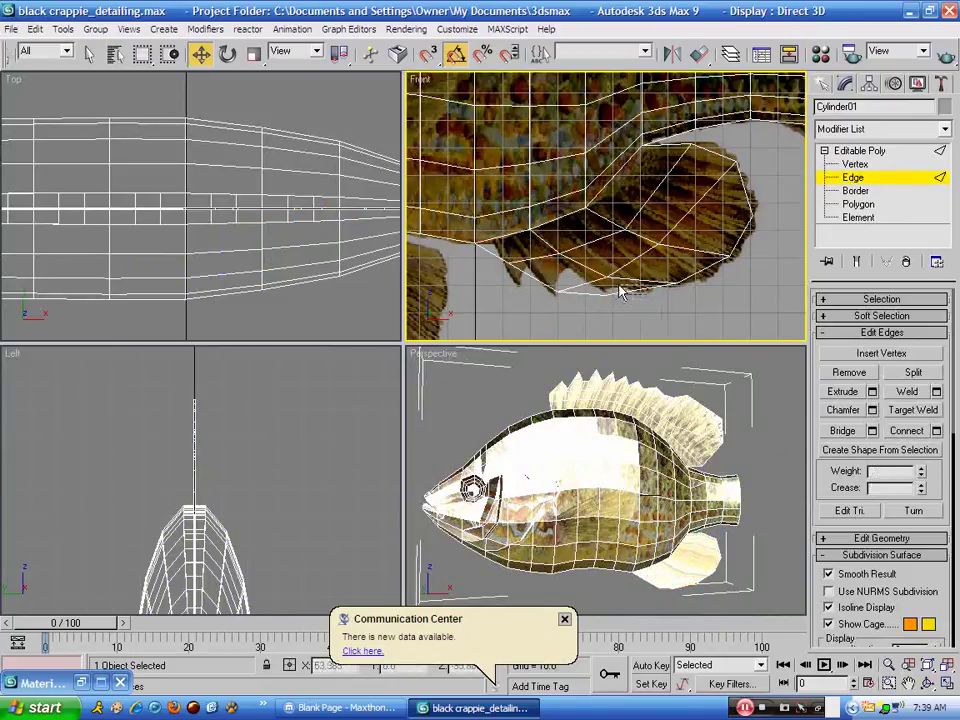
Connect the edges running along the front part of the anal fin, adding two segments between them
left_click(621, 291)
left_click(567, 279)
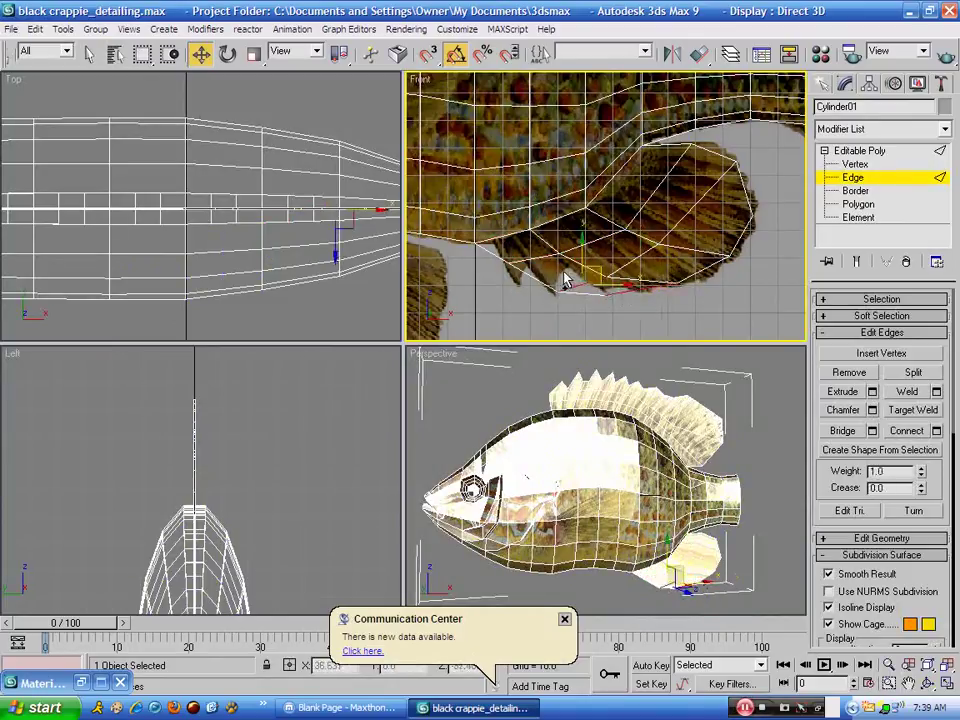
left_click(518, 258)
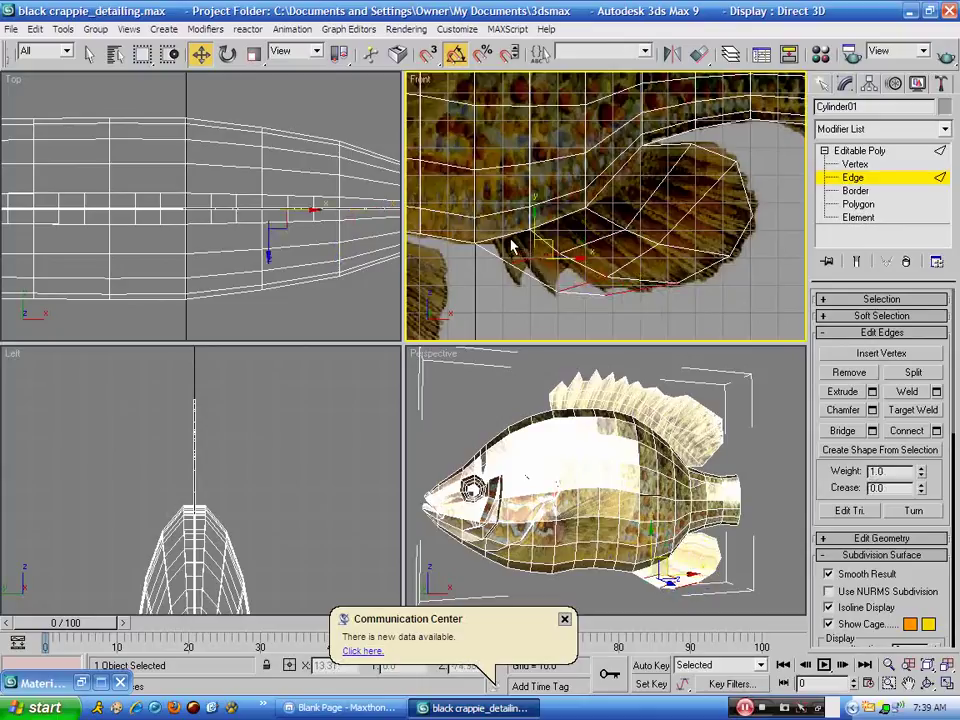
left_click(509, 236)
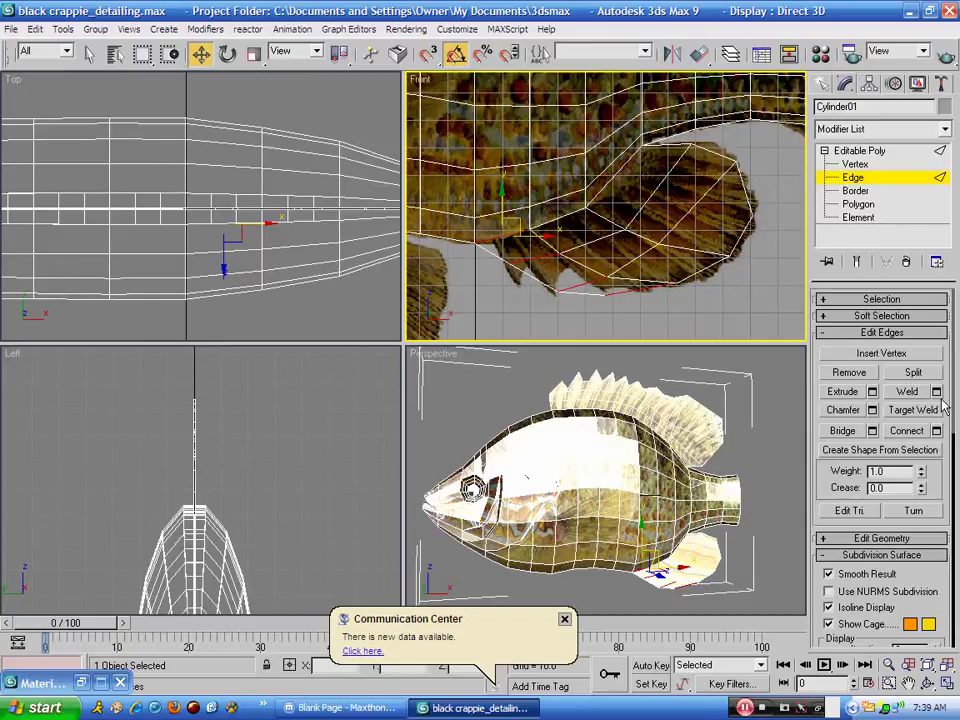
left_click(937, 431)
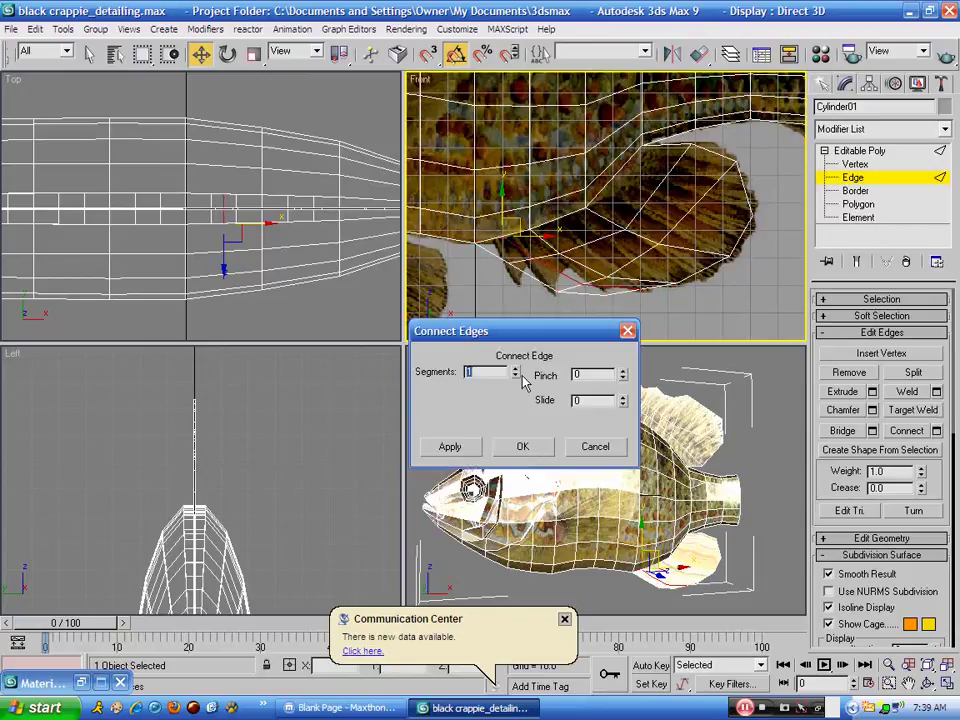
left_click(522, 446)
Switch to vertex editing with the Move tool and frame the anal fin's front lower edge in the maximized Front view
left_click(866, 165)
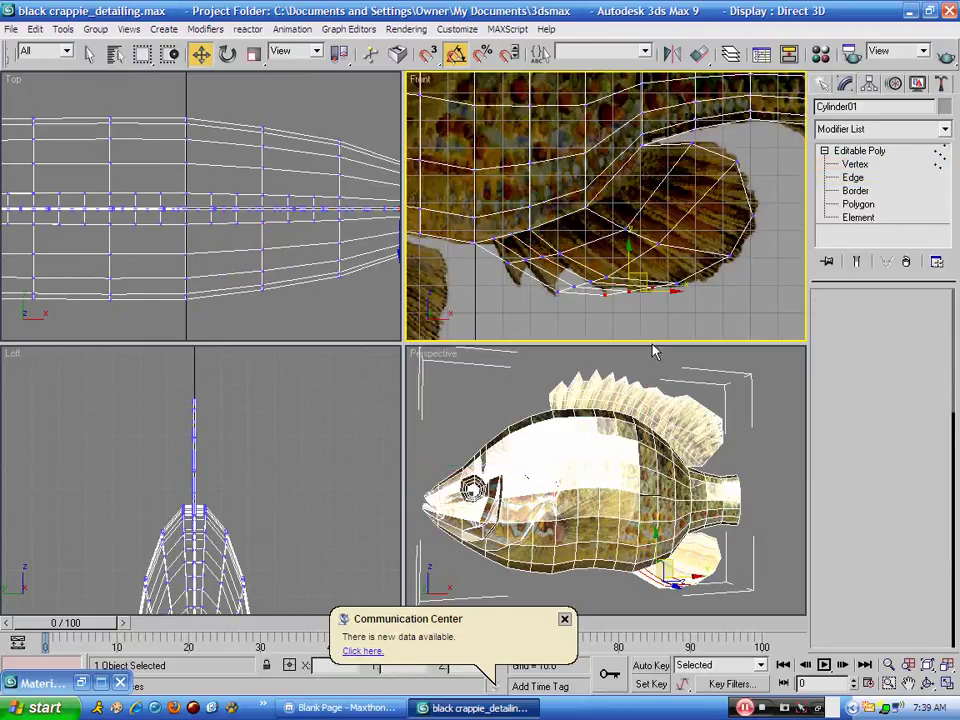
left_click(946, 685)
left_click(909, 685)
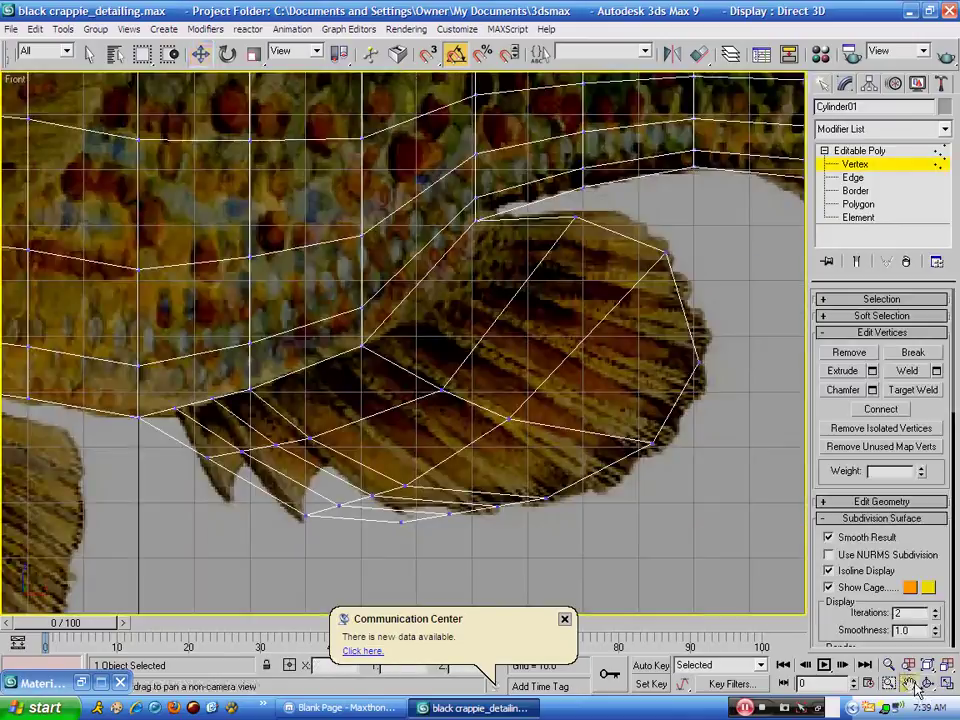
left_click_drag(642, 578, 593, 474)
scroll(545, 461, "up", 2)
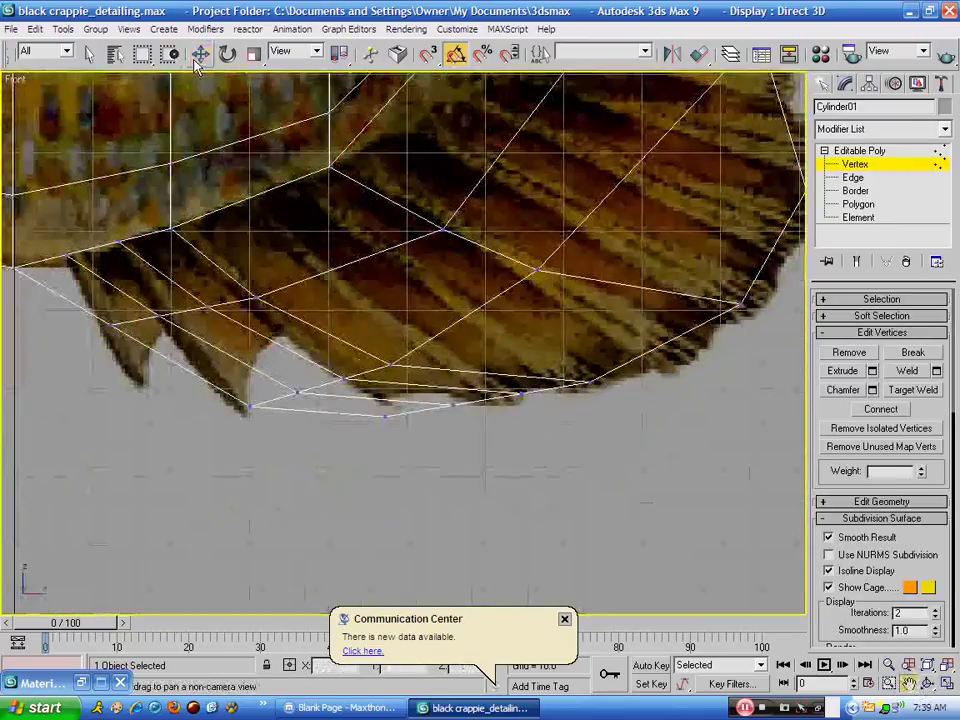
left_click(198, 58)
left_click(252, 404)
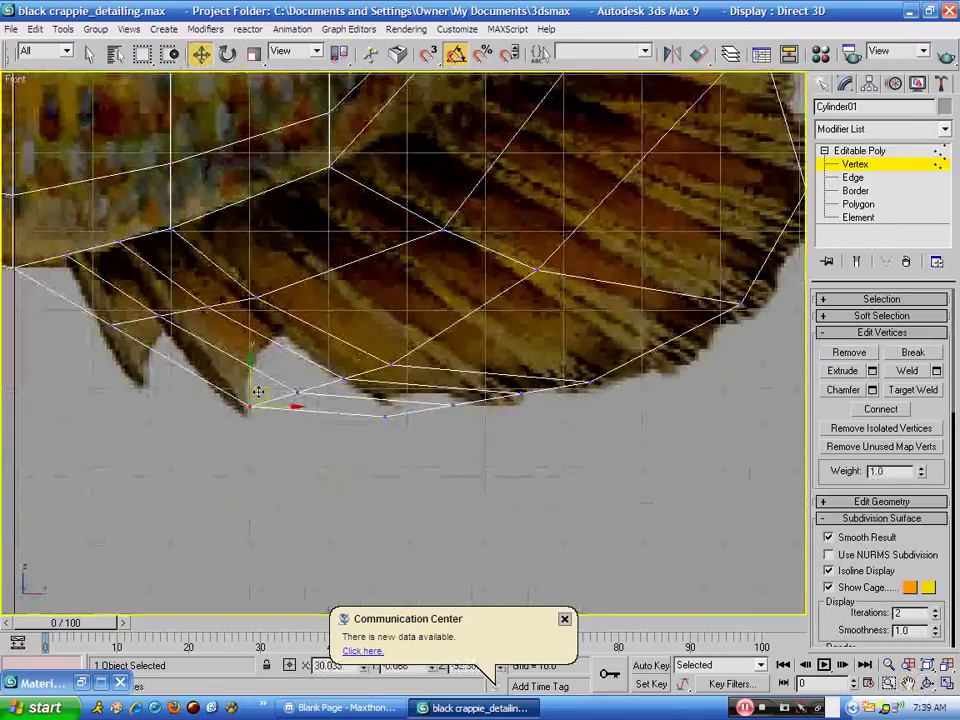
left_click_drag(260, 392, 150, 367)
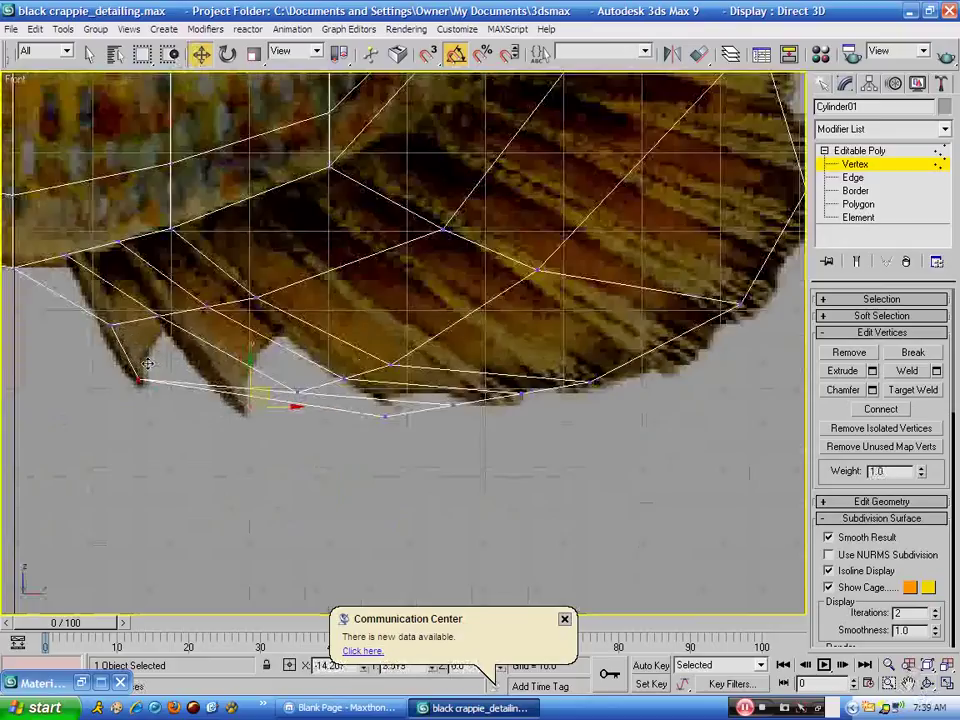
left_click(102, 325)
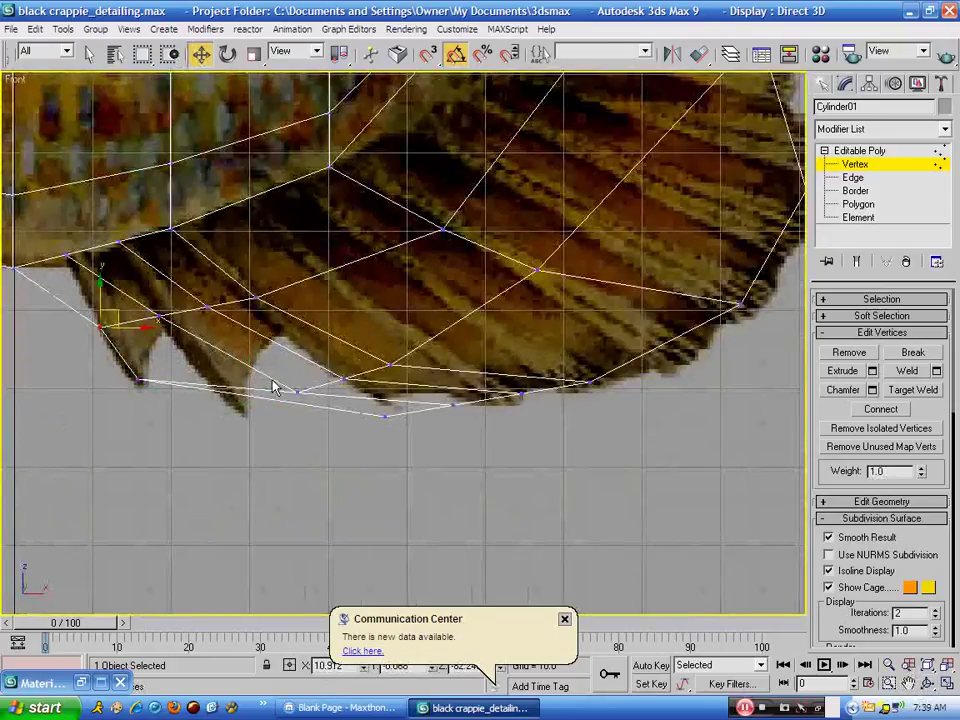
left_click(395, 418)
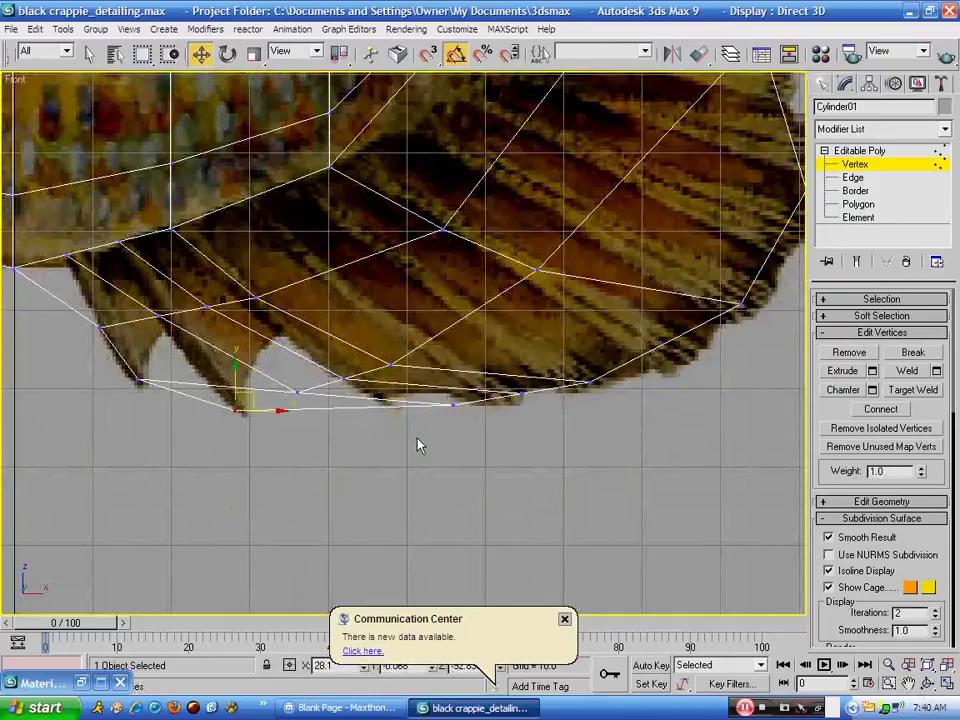
key("ctrl+z")
key("ctrl+z")
key("ctrl+z")
key("ctrl+z")
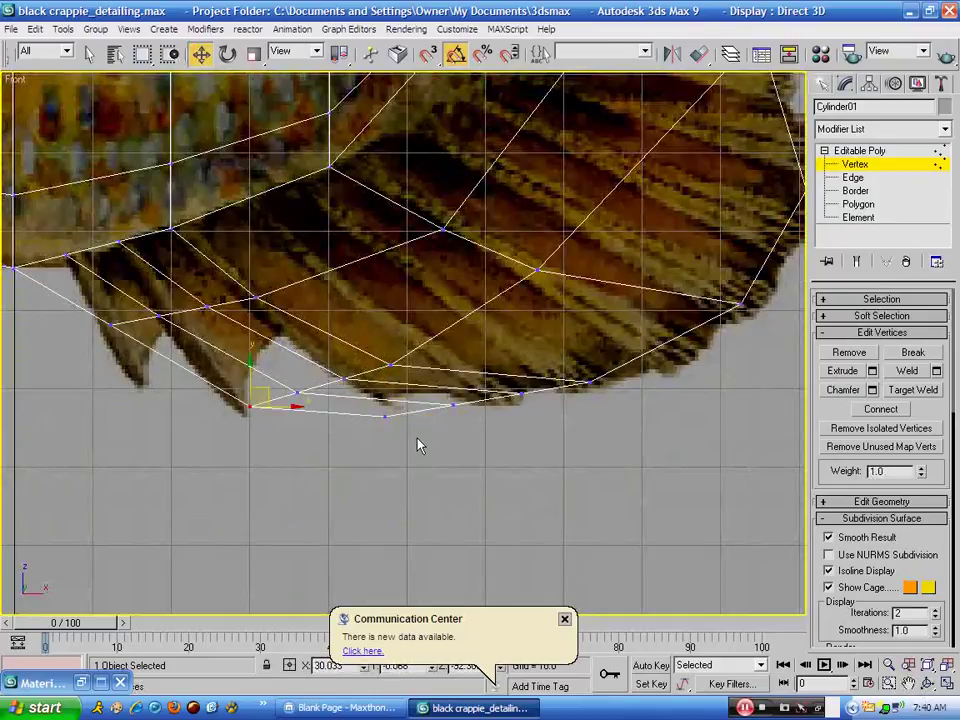
Place the anal fin's front corner vertex on the first reference spine's tip and shift the two vertices behind it forward
left_click(401, 448)
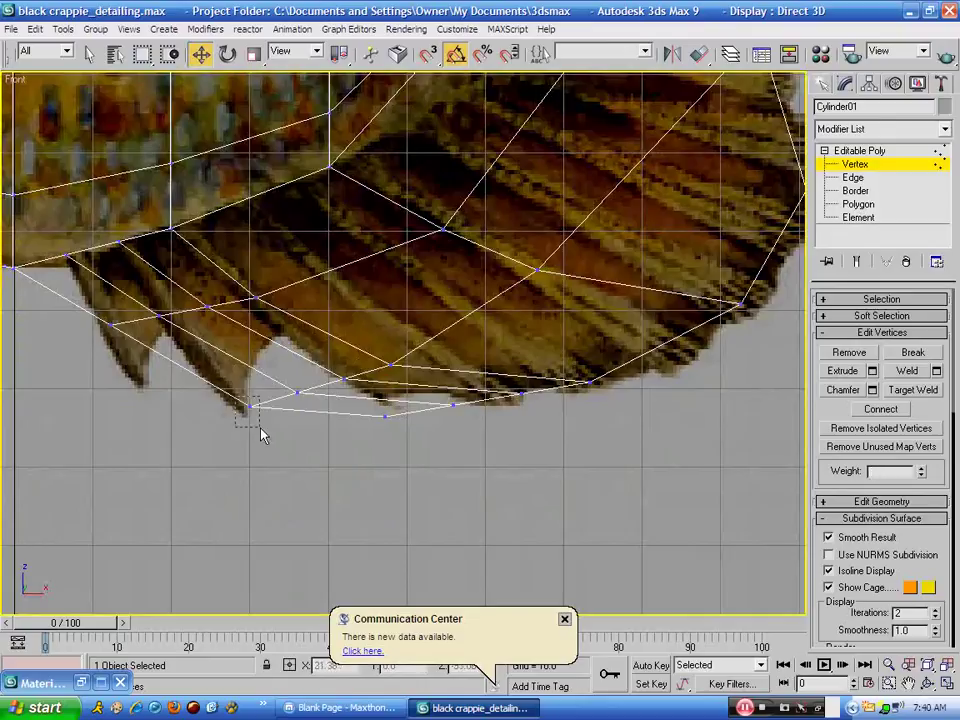
left_click_drag(260, 434, 212, 430)
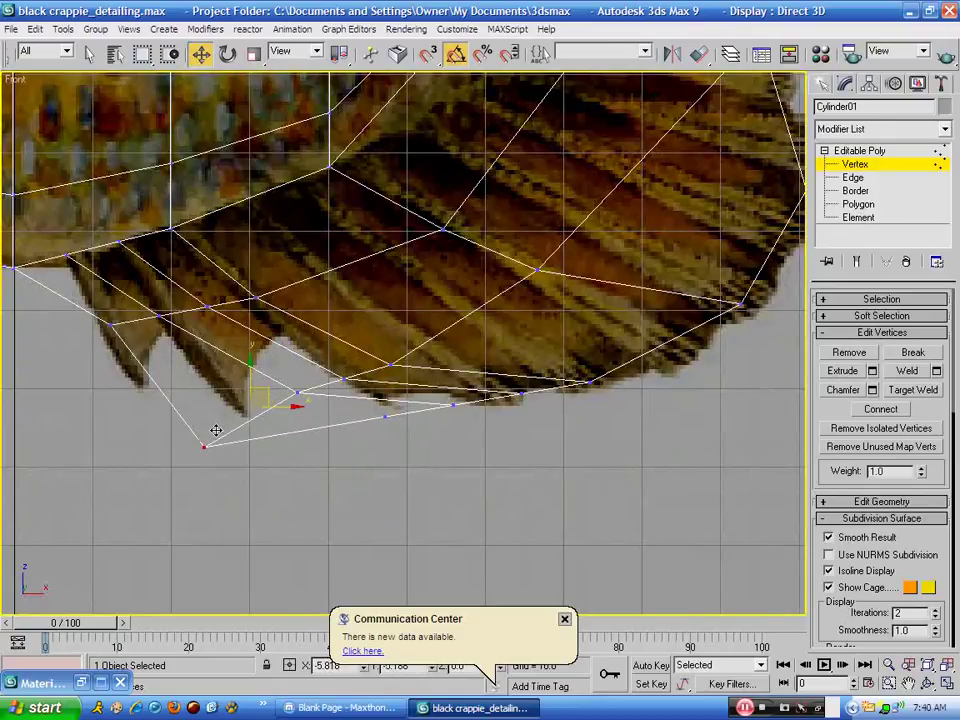
left_click(298, 392)
left_click_drag(304, 379, 255, 403)
mouse_move(322, 368)
left_mouse_down()
mouse_move(372, 394)
mouse_move(315, 373)
left_mouse_up()
left_click(296, 388)
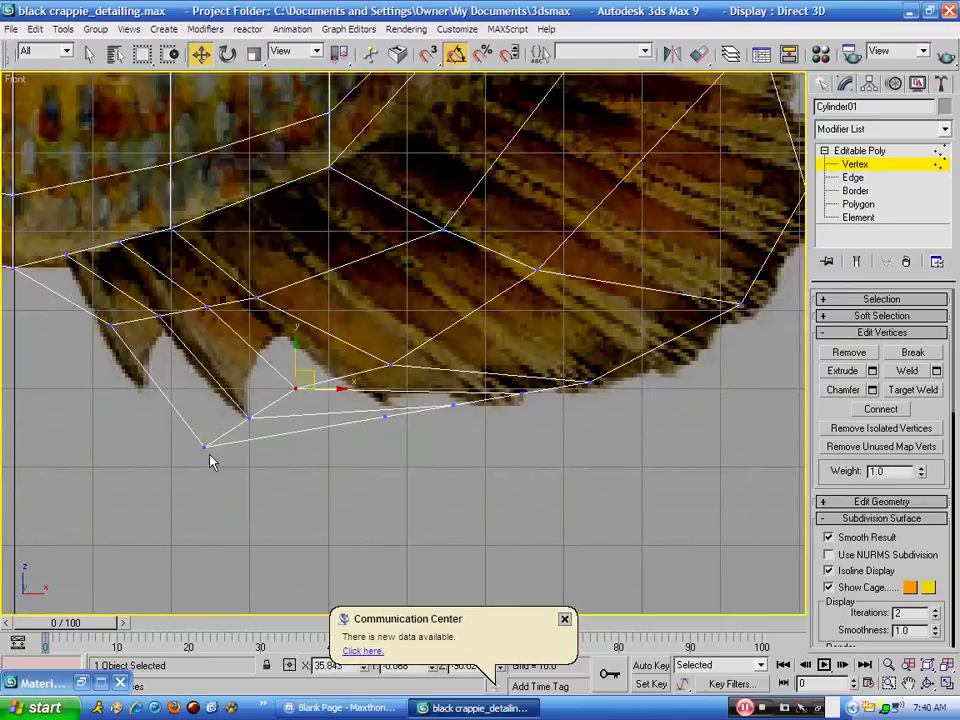
left_click(205, 446)
left_click_drag(214, 425, 155, 361)
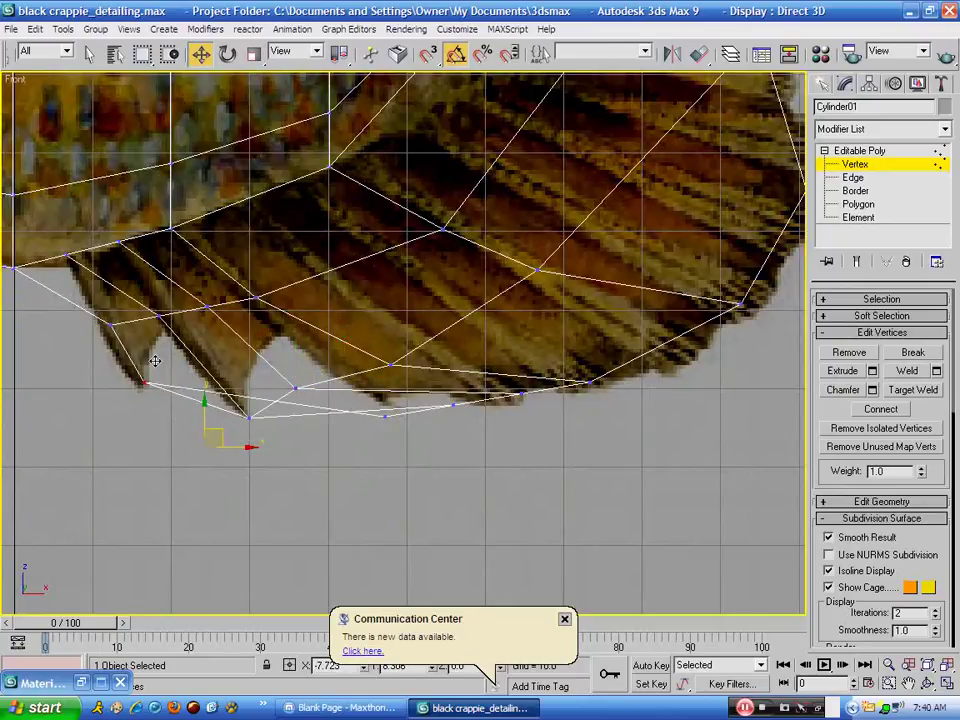
Raise the three vertices behind the first spine's tip, fitting them to the second spine, the notch behind it and the fin rays
left_click_drag(265, 431, 234, 355)
left_click(300, 385)
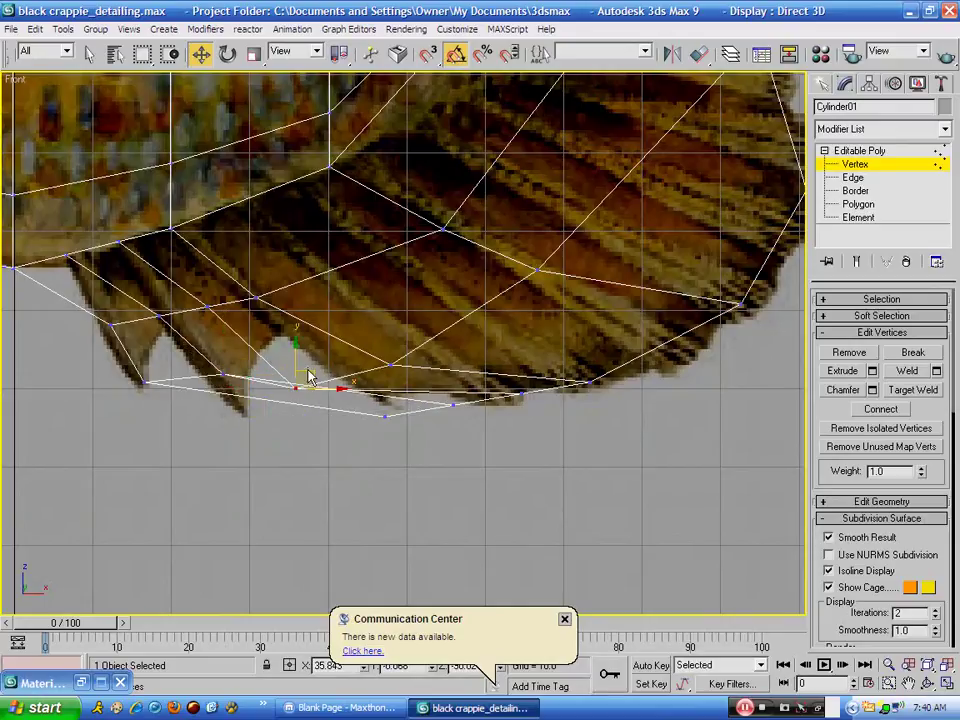
left_click_drag(306, 380, 295, 348)
left_click_drag(408, 381, 366, 307)
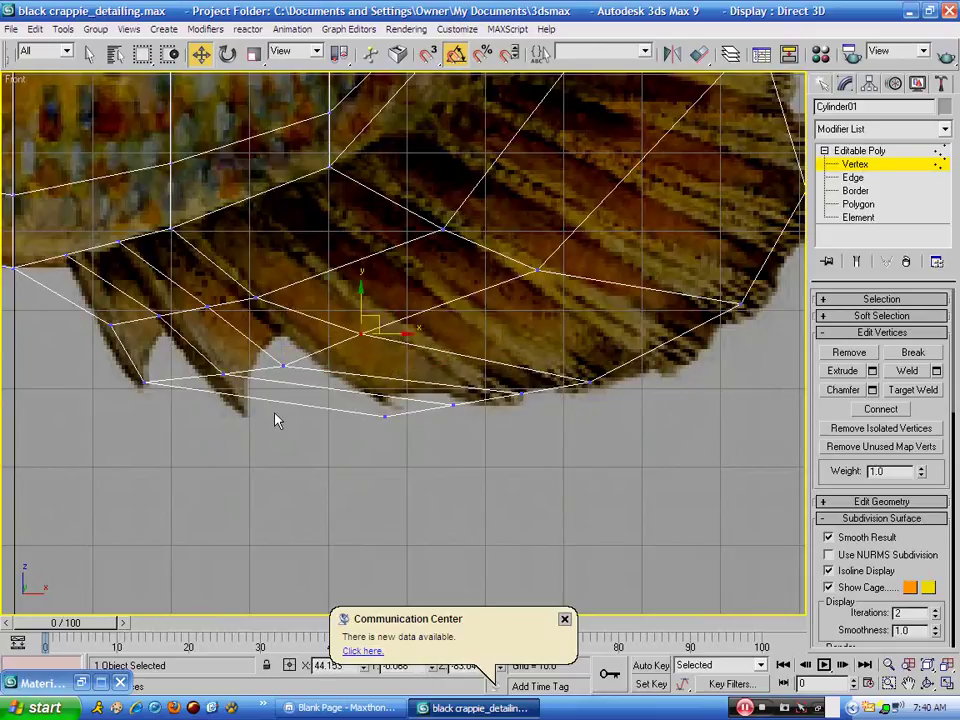
Move the three lower-outline vertices forward, placing them at the second spine's tip, below the notch, and at the first soft ray's tip
left_click(386, 414)
left_click_drag(398, 399, 246, 399)
left_click(453, 404)
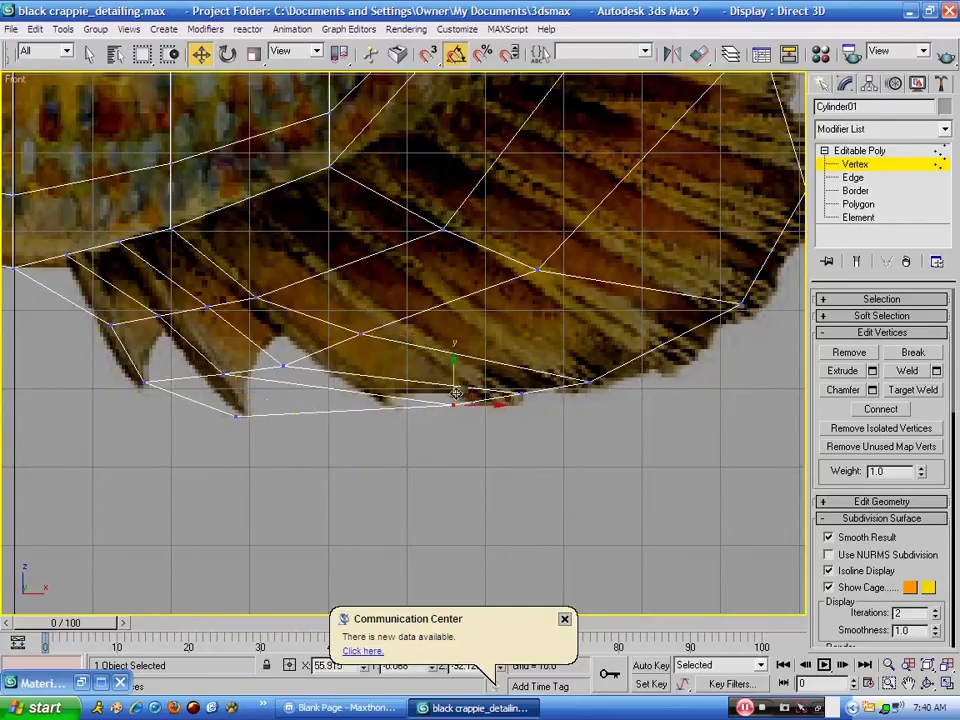
left_click_drag(462, 389, 317, 402)
left_click(309, 414)
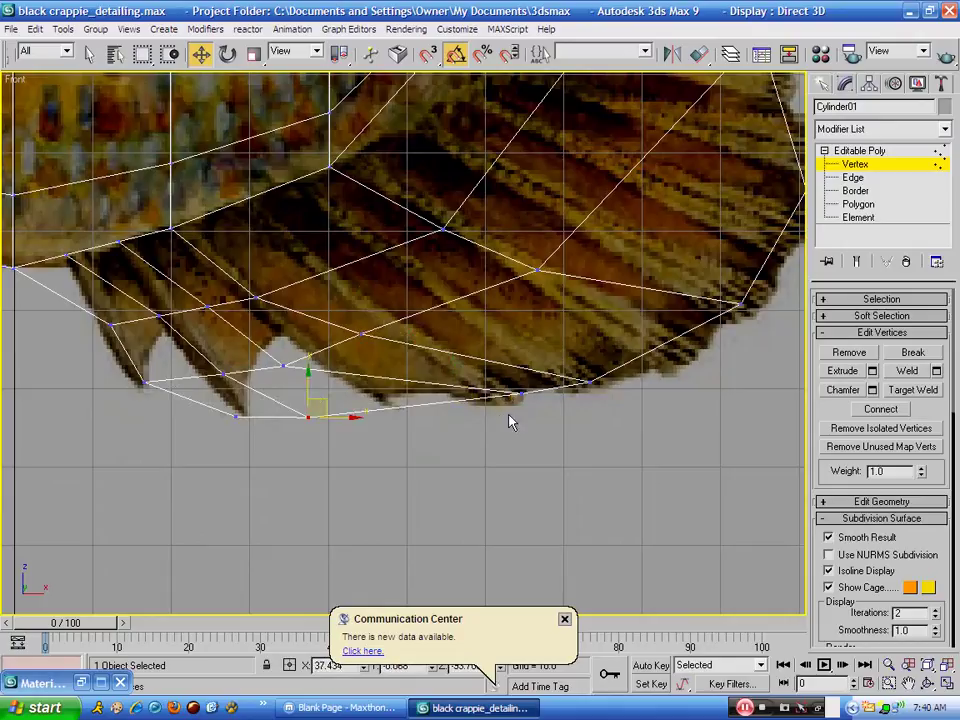
left_click(522, 396)
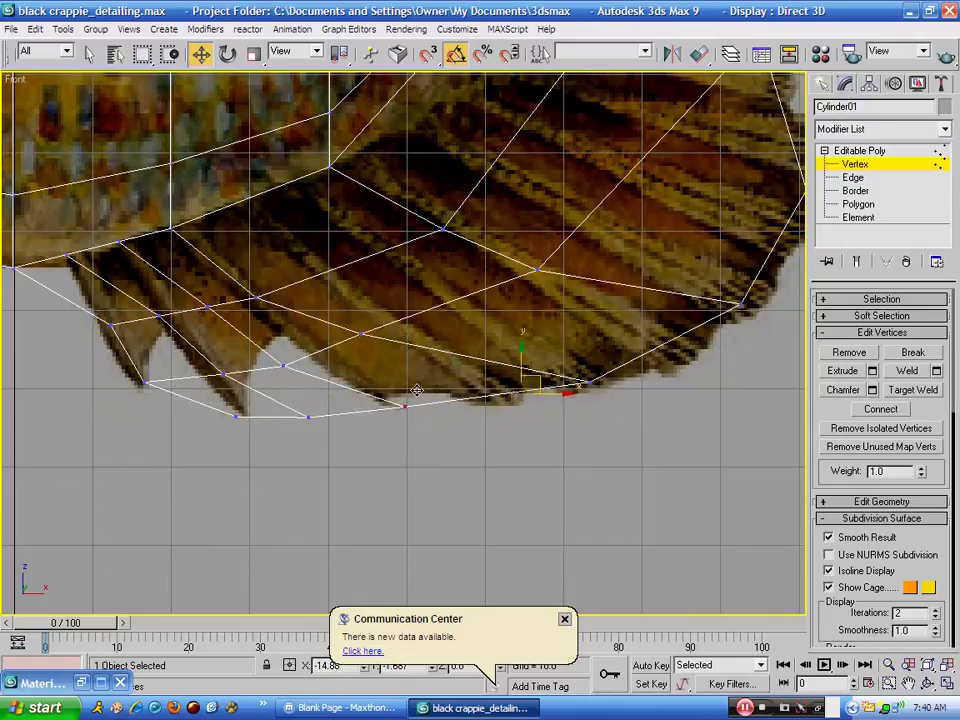
left_click(391, 412)
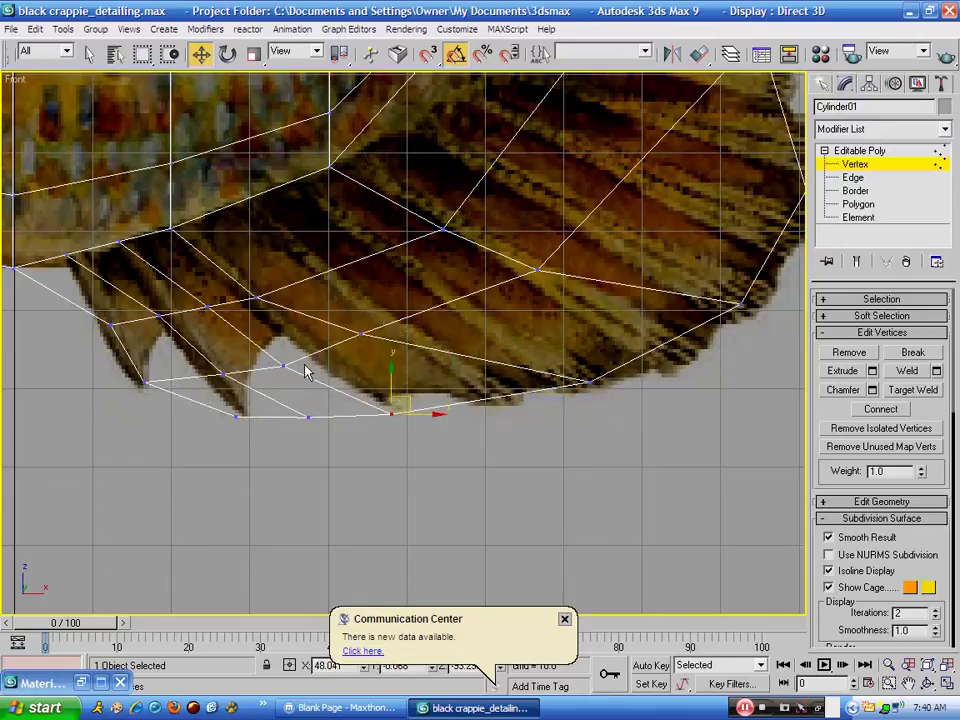
Shift the four inner anal fin vertices behind the second spine rearward and up along the fin rays
left_click(284, 366)
left_click_drag(299, 348, 317, 332)
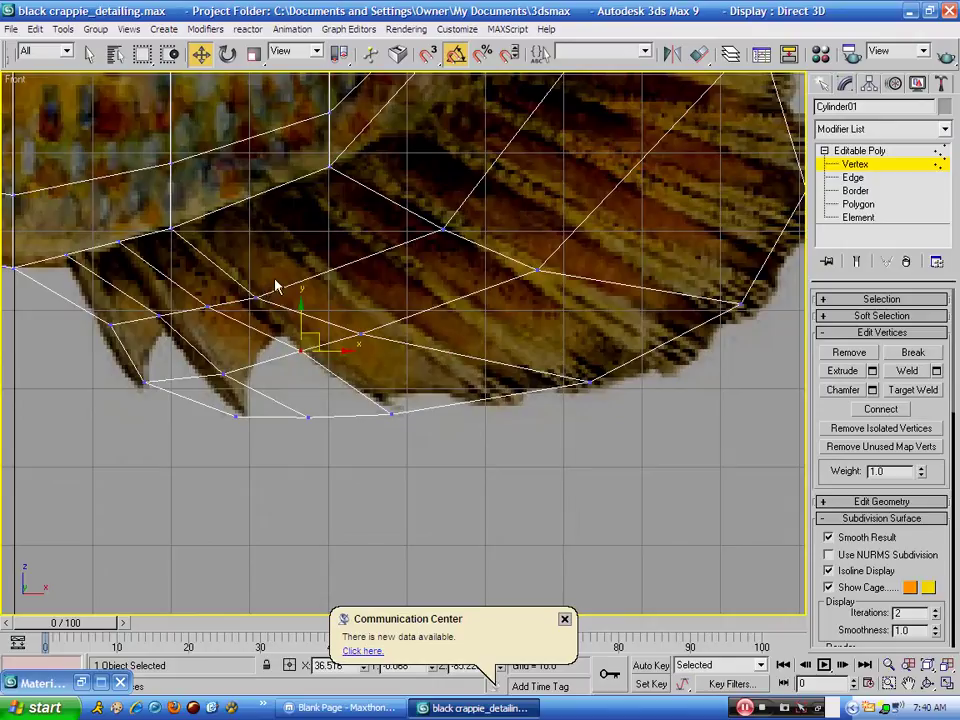
left_click(259, 298)
left_click_drag(288, 267, 316, 244)
left_click_drag(360, 336, 381, 323)
left_click(206, 306)
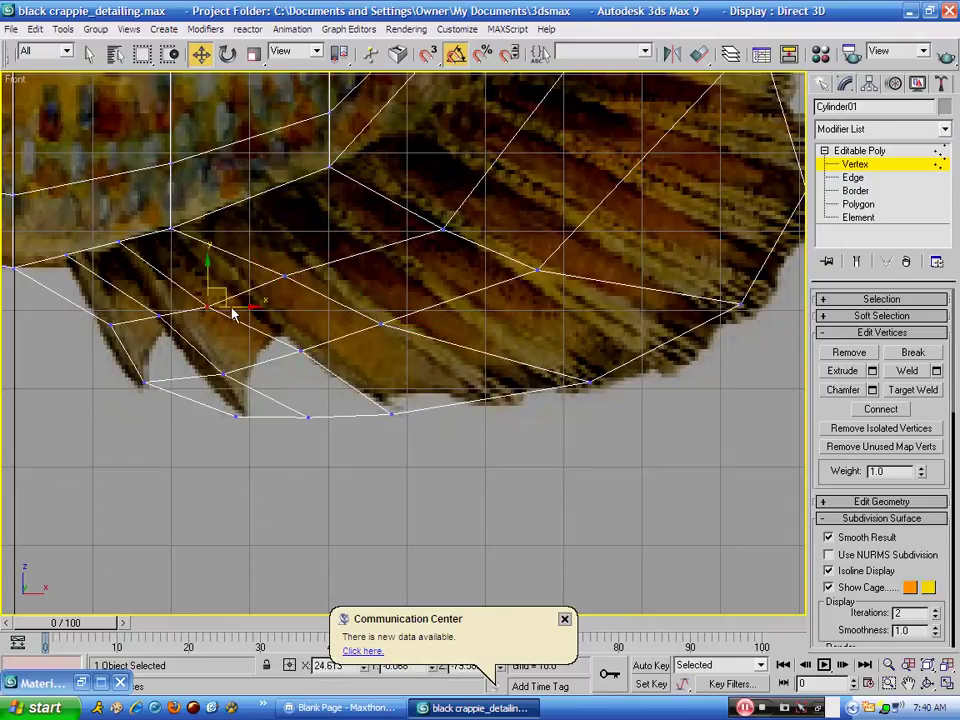
left_click_drag(216, 291, 255, 271)
Align the two inner vertices along the second spine, nudging the lower one forward and raising the upper one above the first notch
left_click_drag(246, 362, 222, 356)
left_click(221, 375)
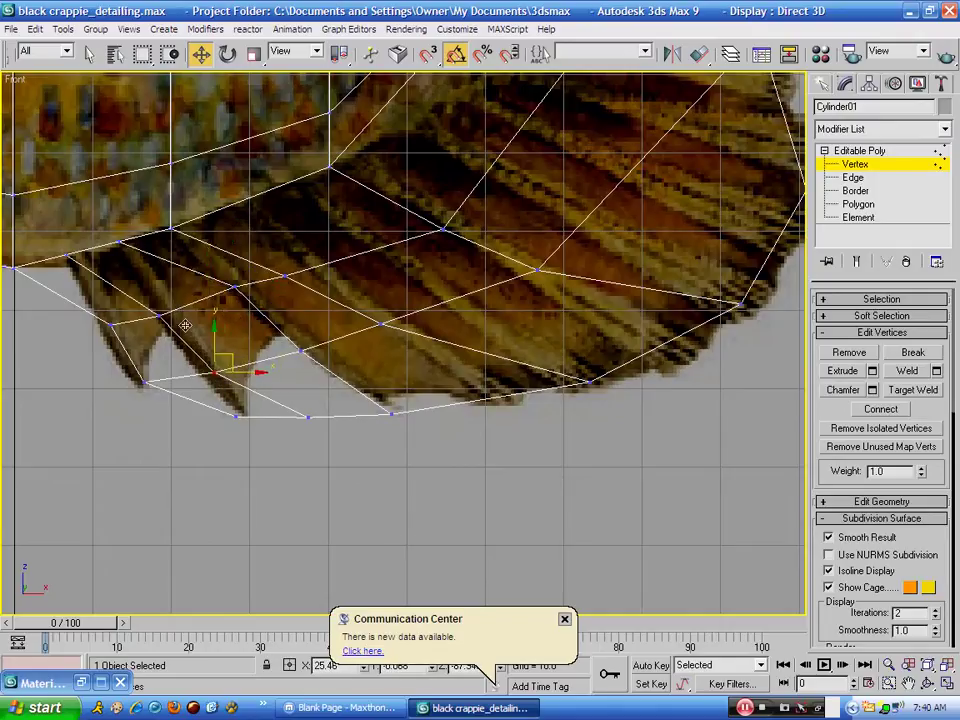
left_click_drag(145, 304, 179, 351)
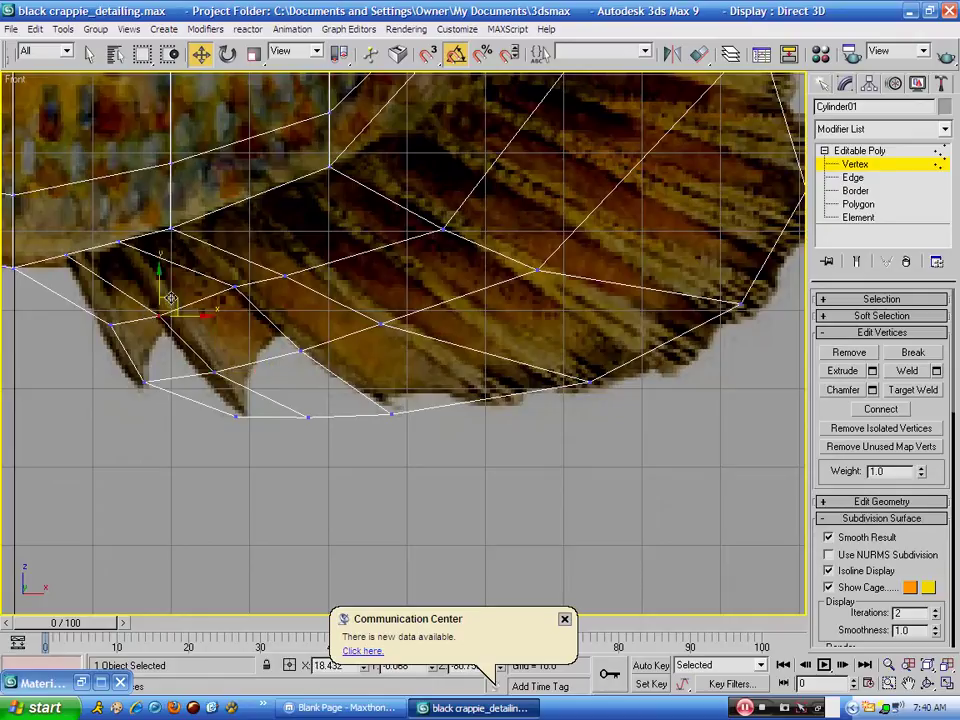
left_click_drag(171, 298, 179, 285)
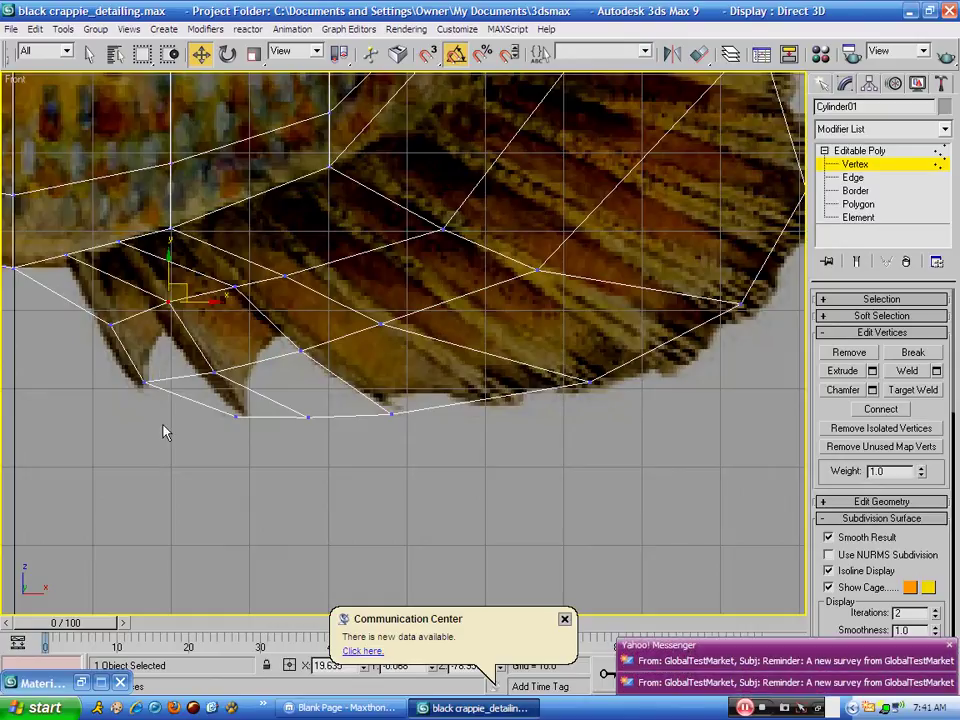
left_click(853, 177)
left_click(408, 464)
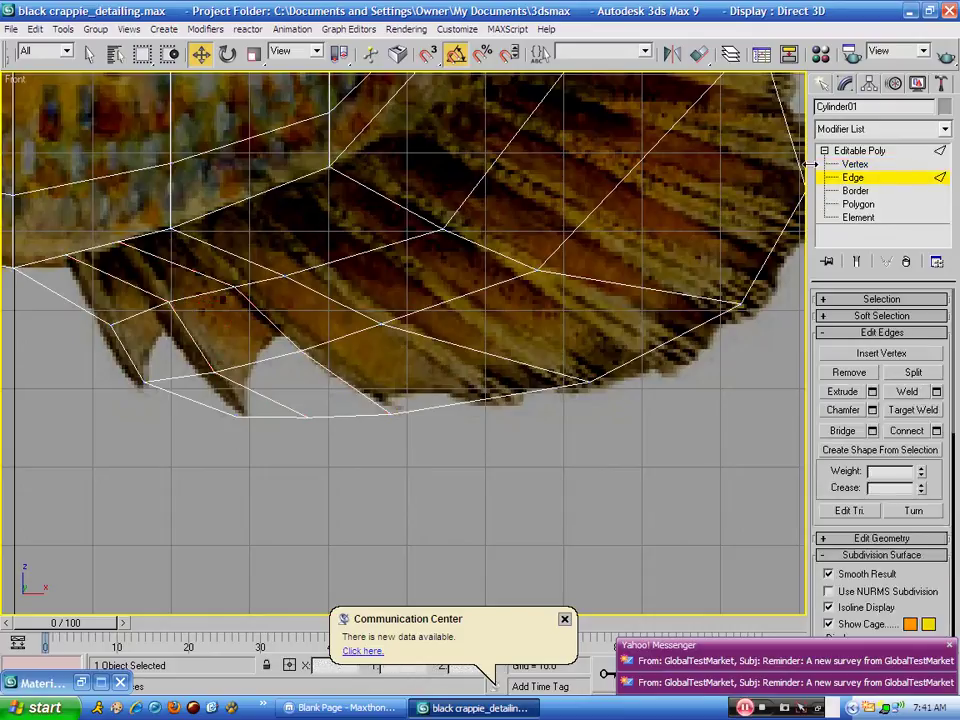
left_click(853, 164)
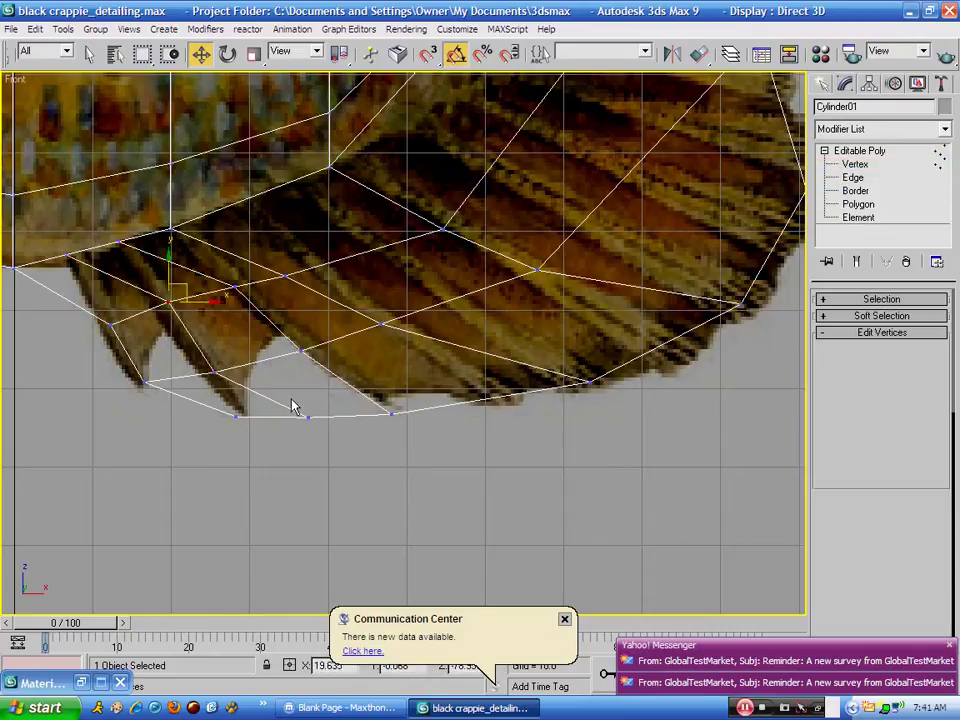
Move the outline vertex below the rear notch onto the second spine's tip and pull the adjacent front vertex down and rearward
left_click(309, 417)
mouse_move(315, 403)
left_mouse_down()
mouse_move(265, 362)
mouse_move(272, 426)
left_mouse_up()
left_click(237, 412)
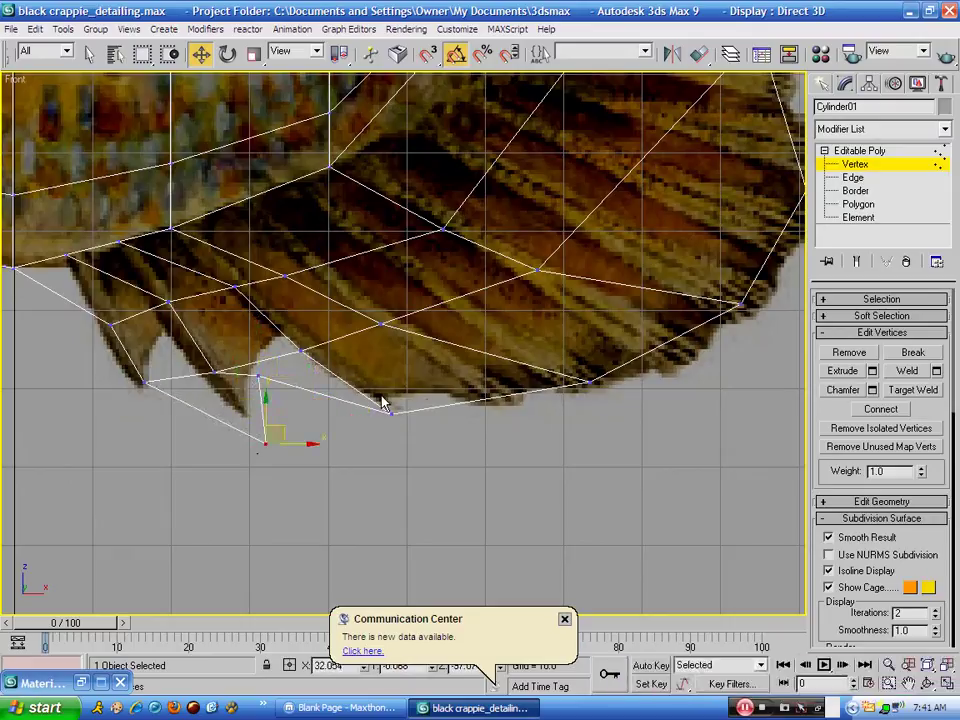
left_click(259, 377)
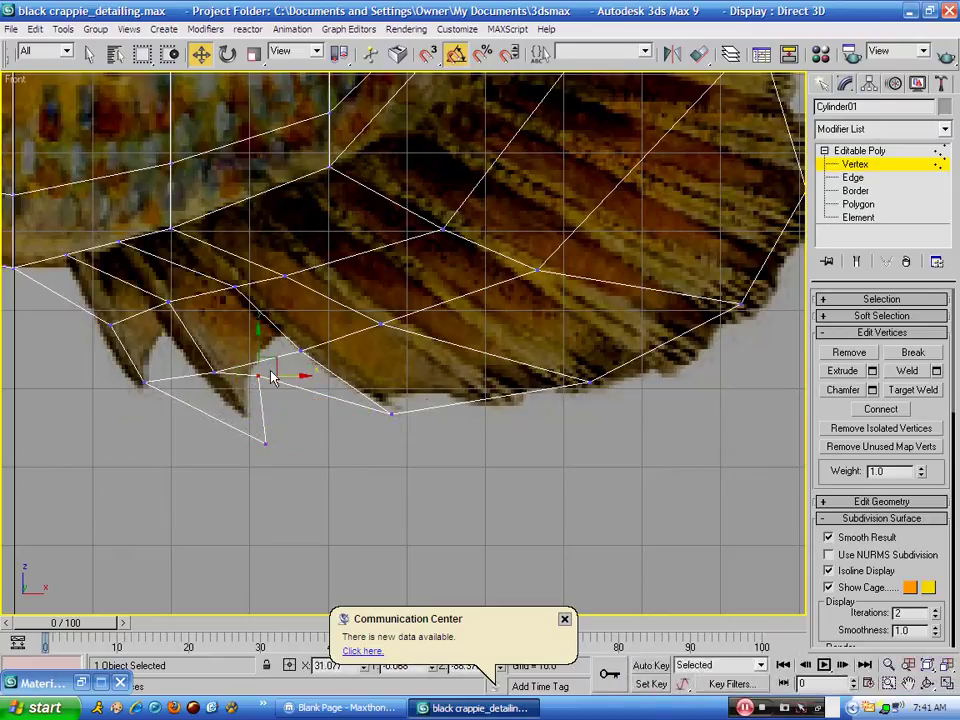
mouse_move(262, 370)
left_mouse_down()
mouse_move(246, 386)
mouse_move(256, 382)
left_mouse_up()
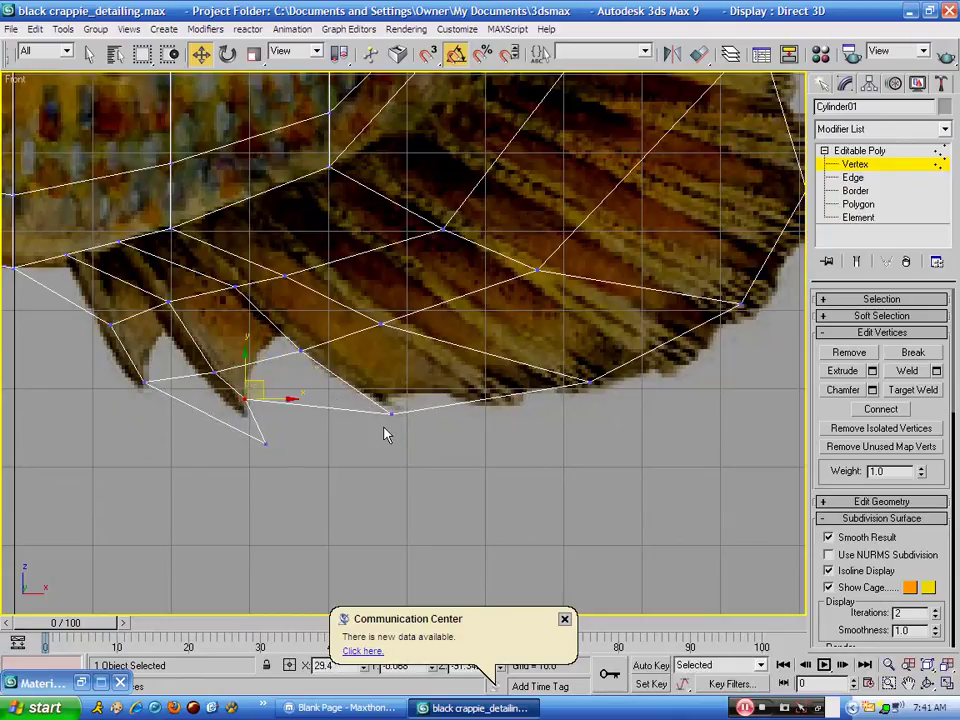
Switch to edge editing and pick the lower outline edge spanning the notch behind the anal fin's second spine
left_click(852, 177)
left_click(285, 402)
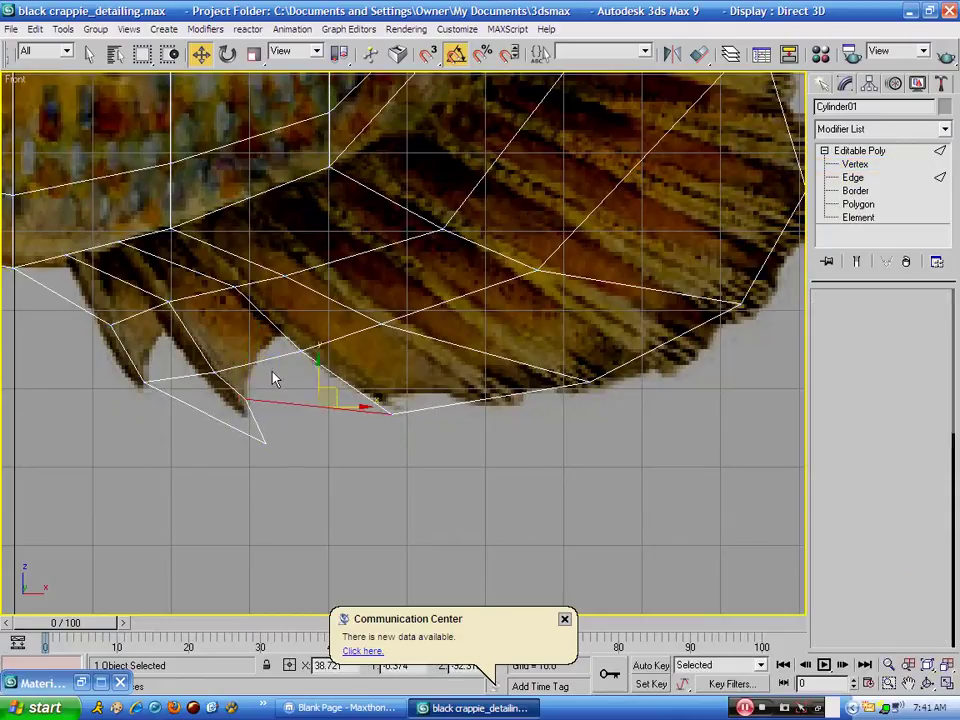
left_click(306, 448)
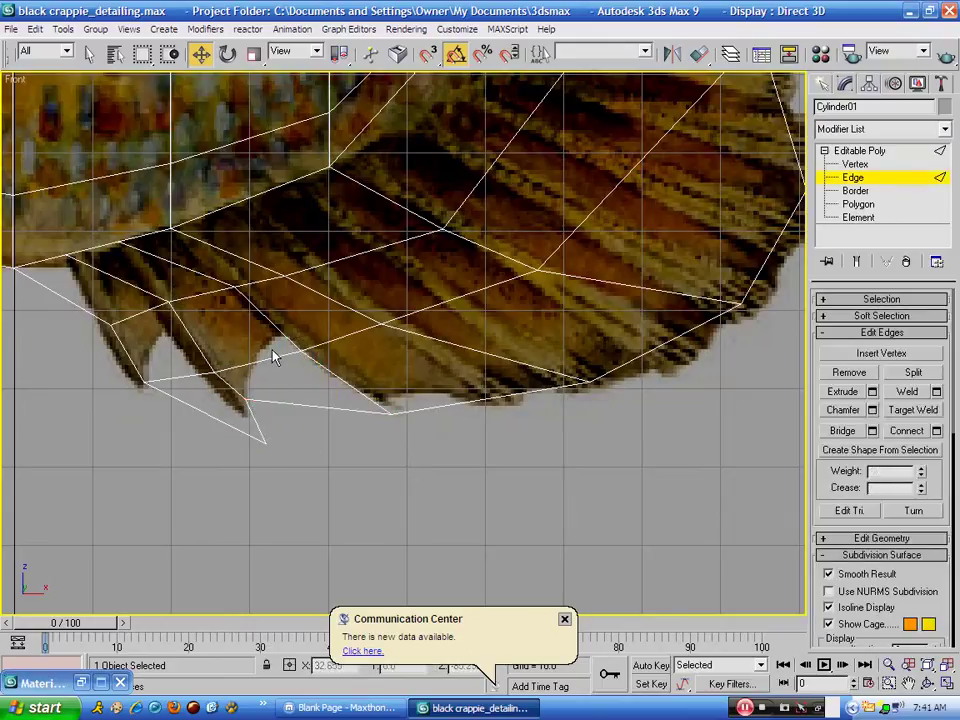